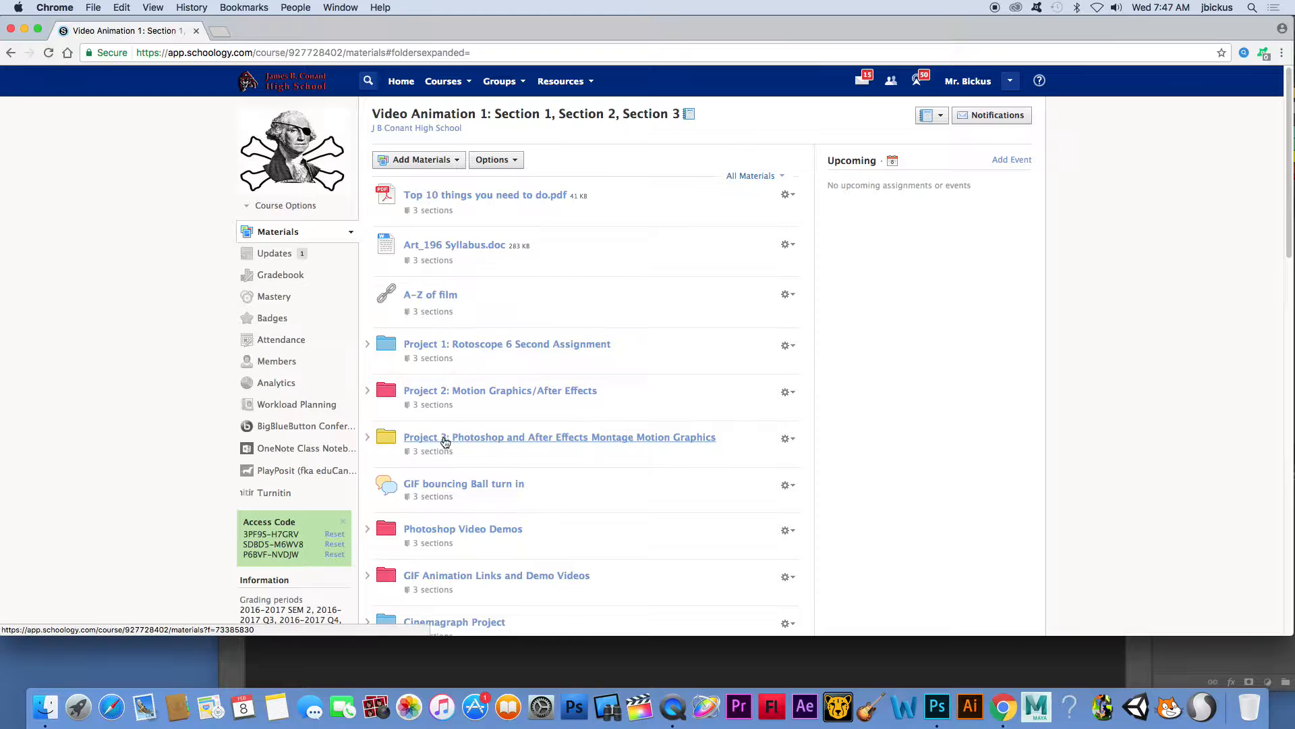
Step: Open the City Montage Images folder of Project 3 and preview EarthTalkNewYorkCityBuildings.jpg
click(637, 439)
click(442, 550)
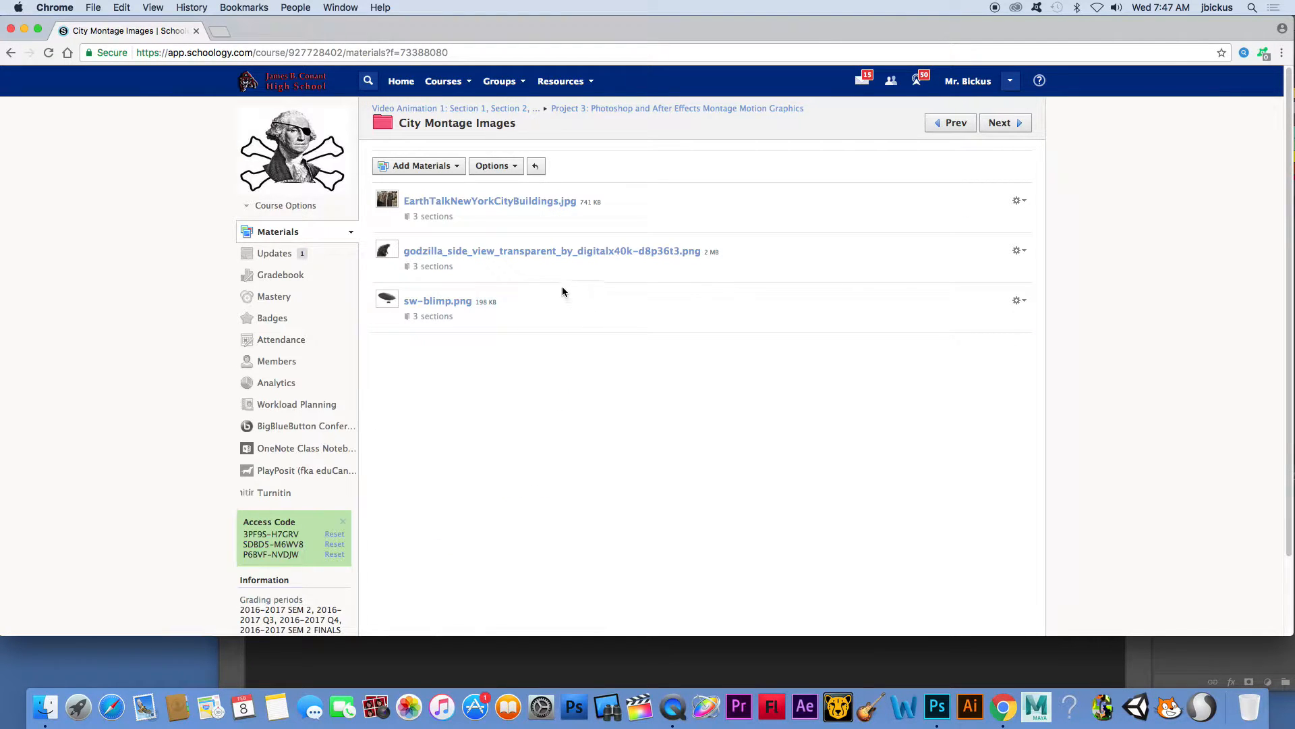
click(388, 202)
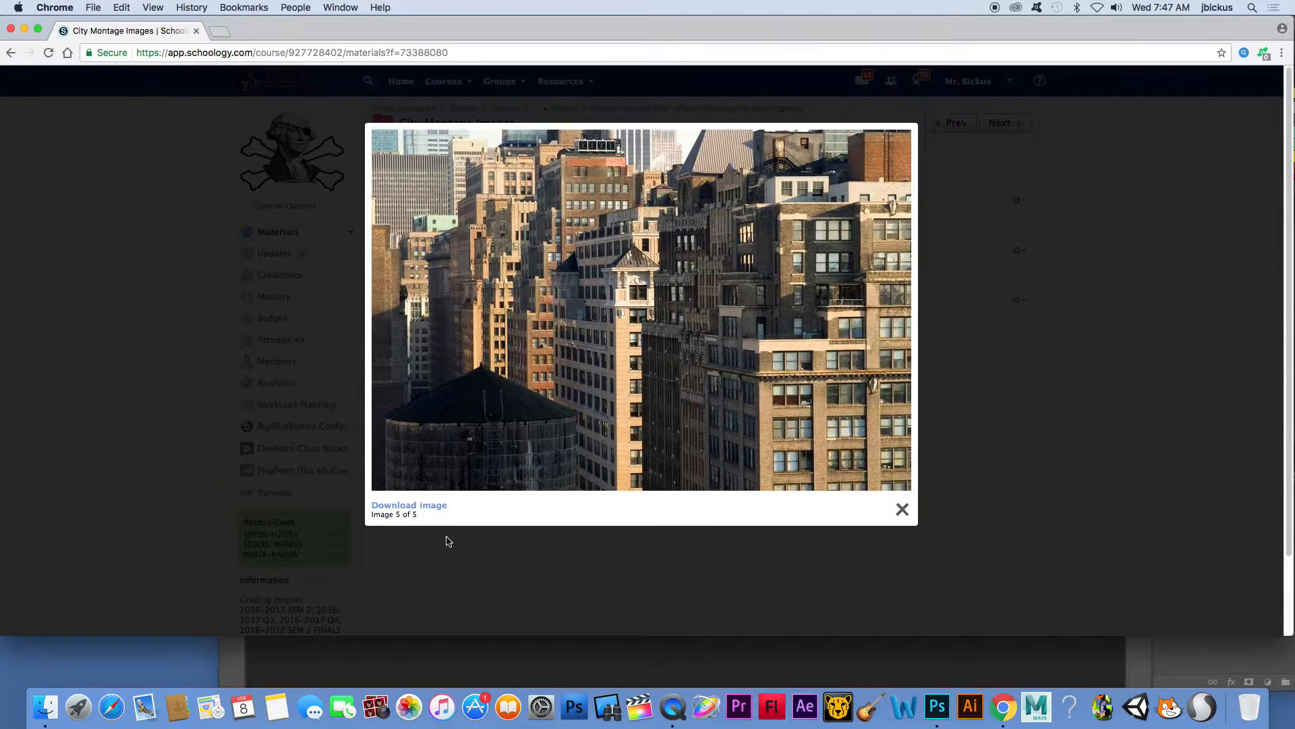
right_click(606, 323)
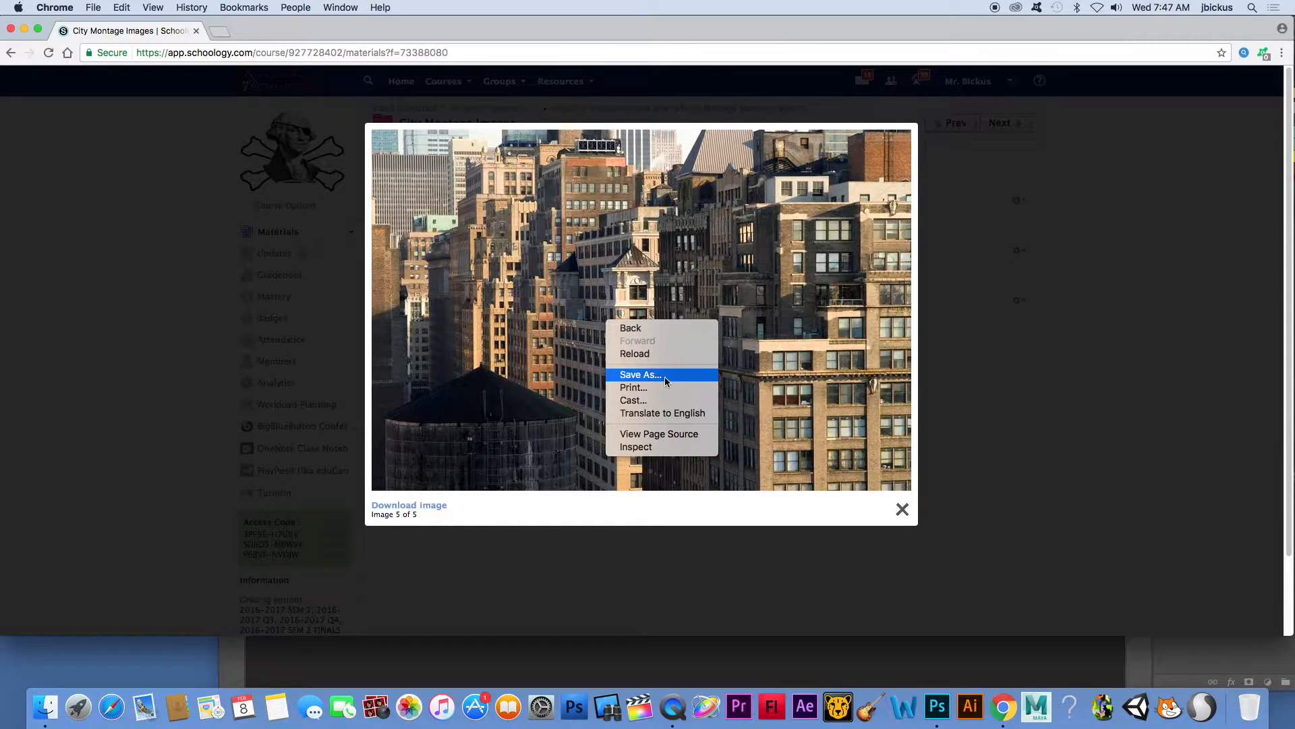
click(902, 509)
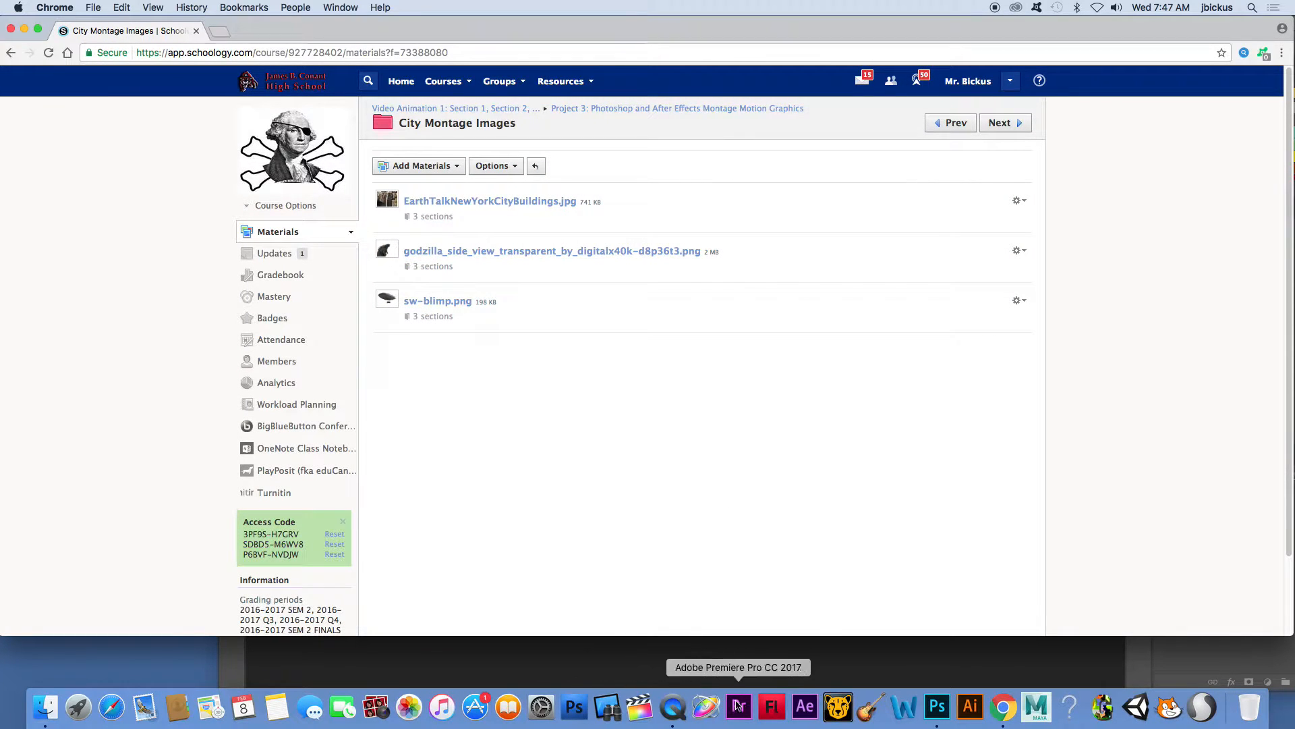
Step: Switch to Photoshop and create a new document from the Film & Video HDTV 1080p preset, 1920 x 1080 px
click(936, 706)
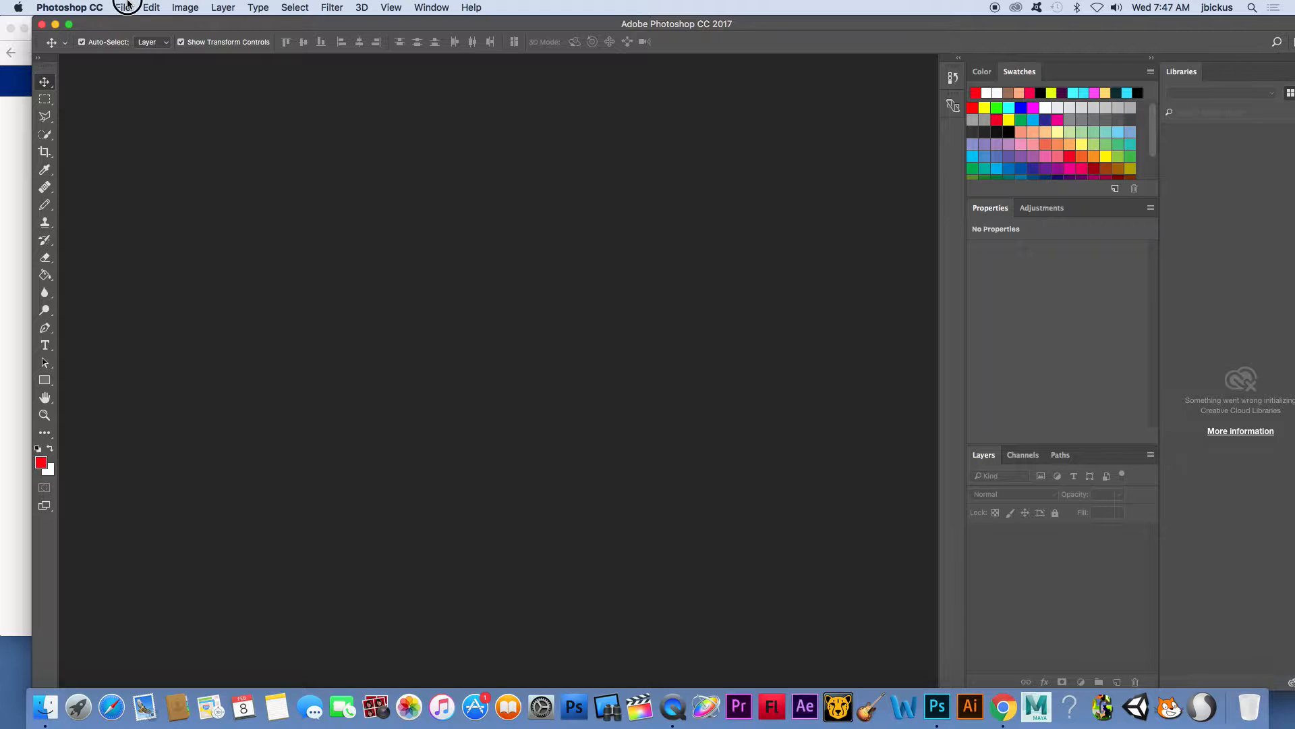
click(127, 5)
click(135, 30)
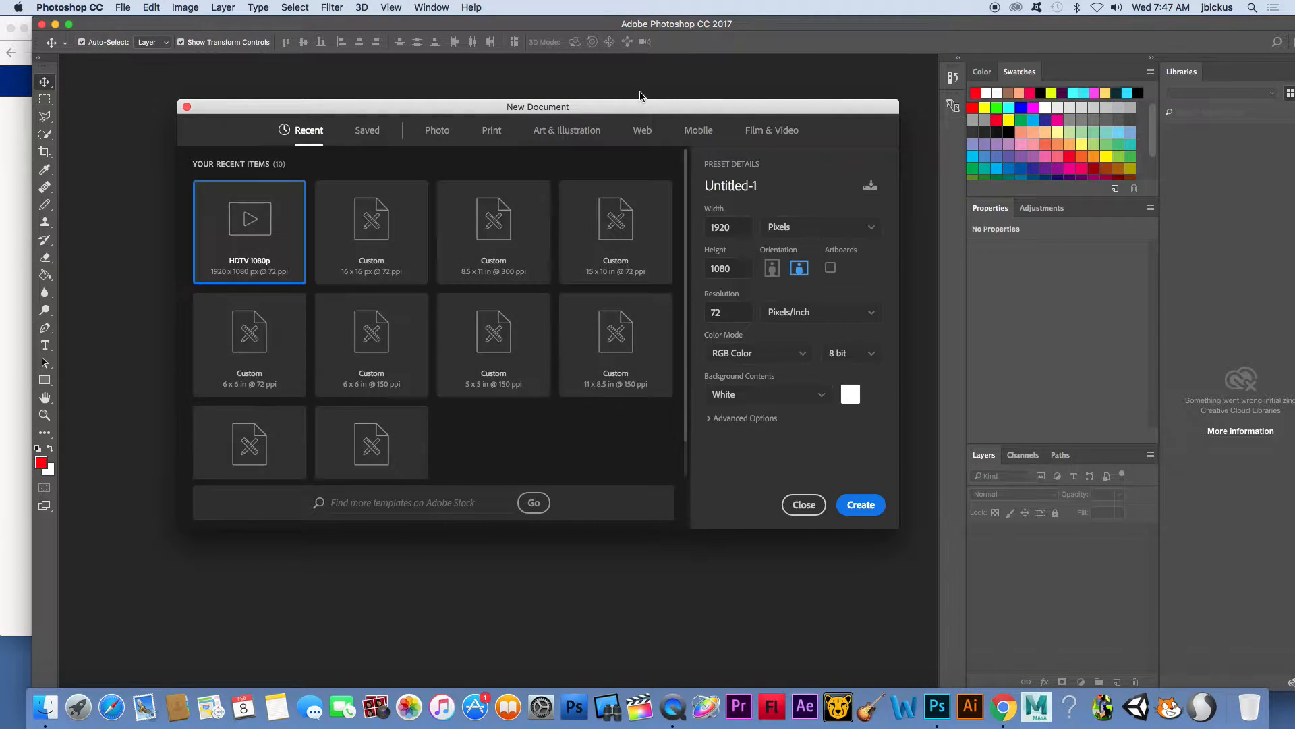
click(787, 134)
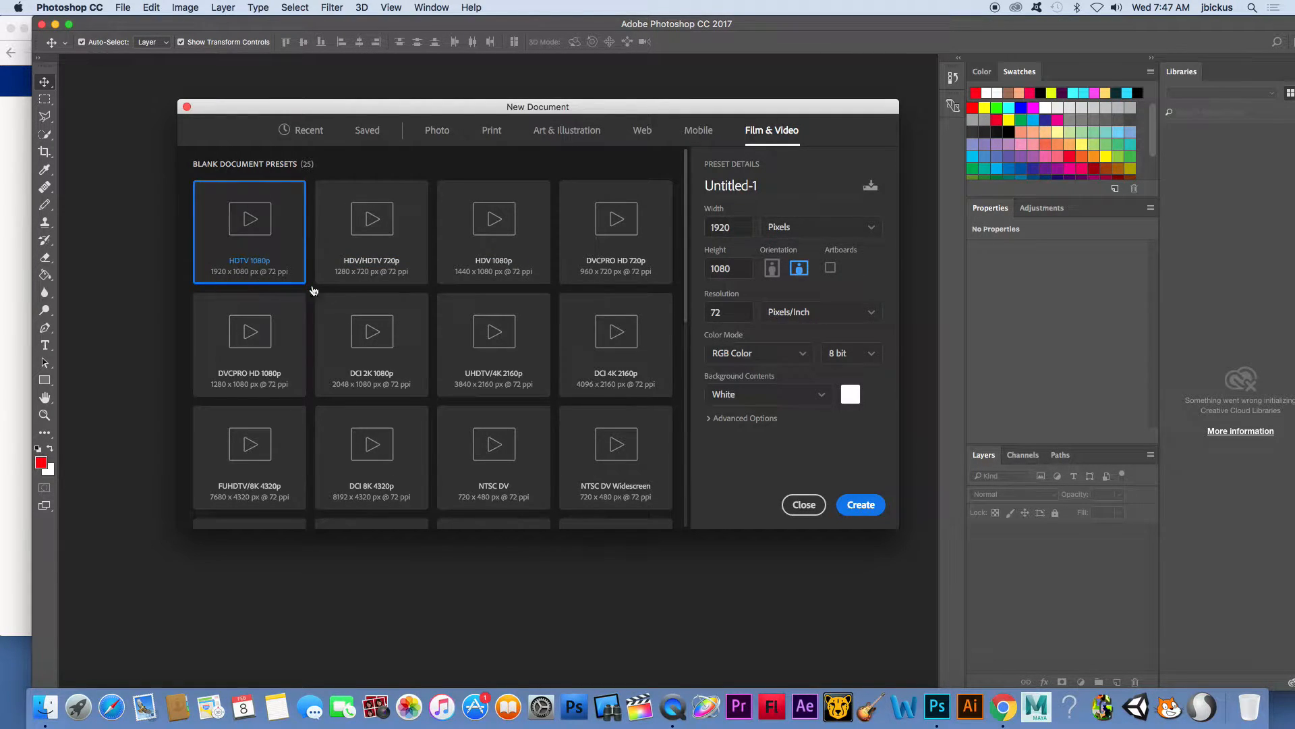
click(869, 506)
scroll(423, 337, down, 3)
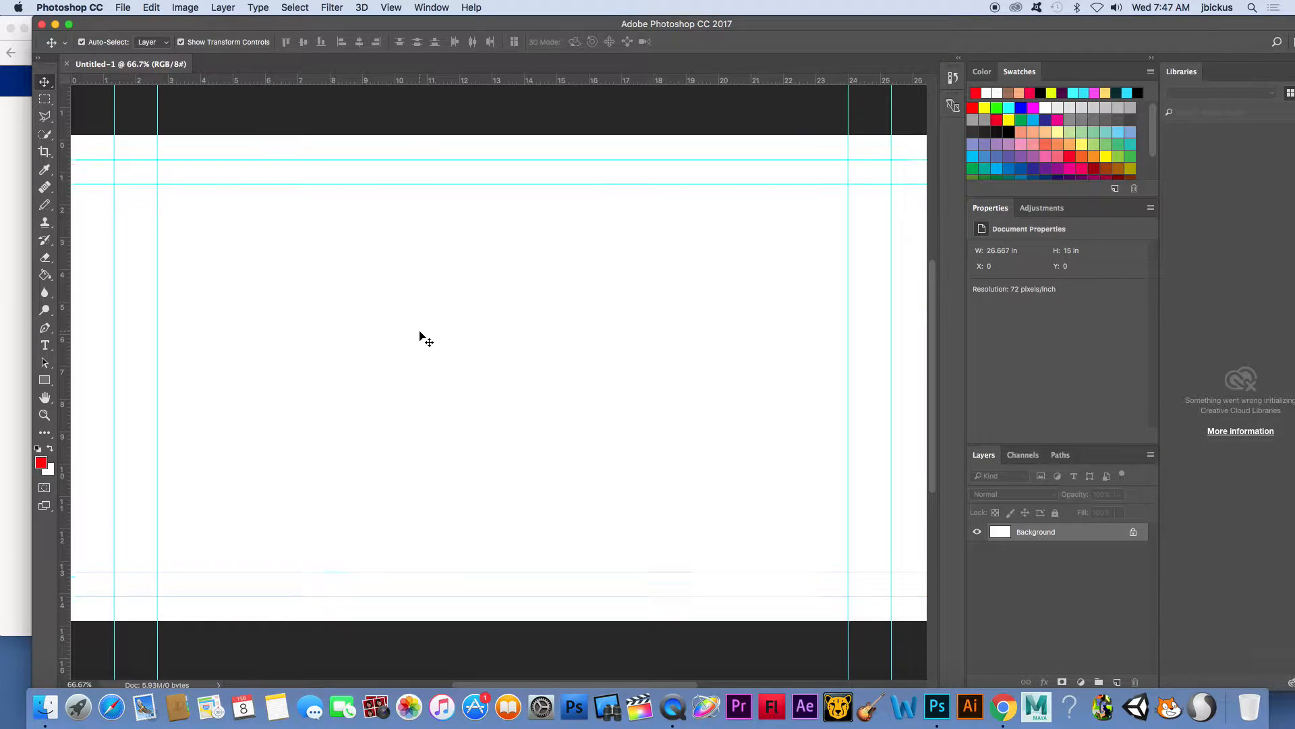
scroll(418, 337, up, 1)
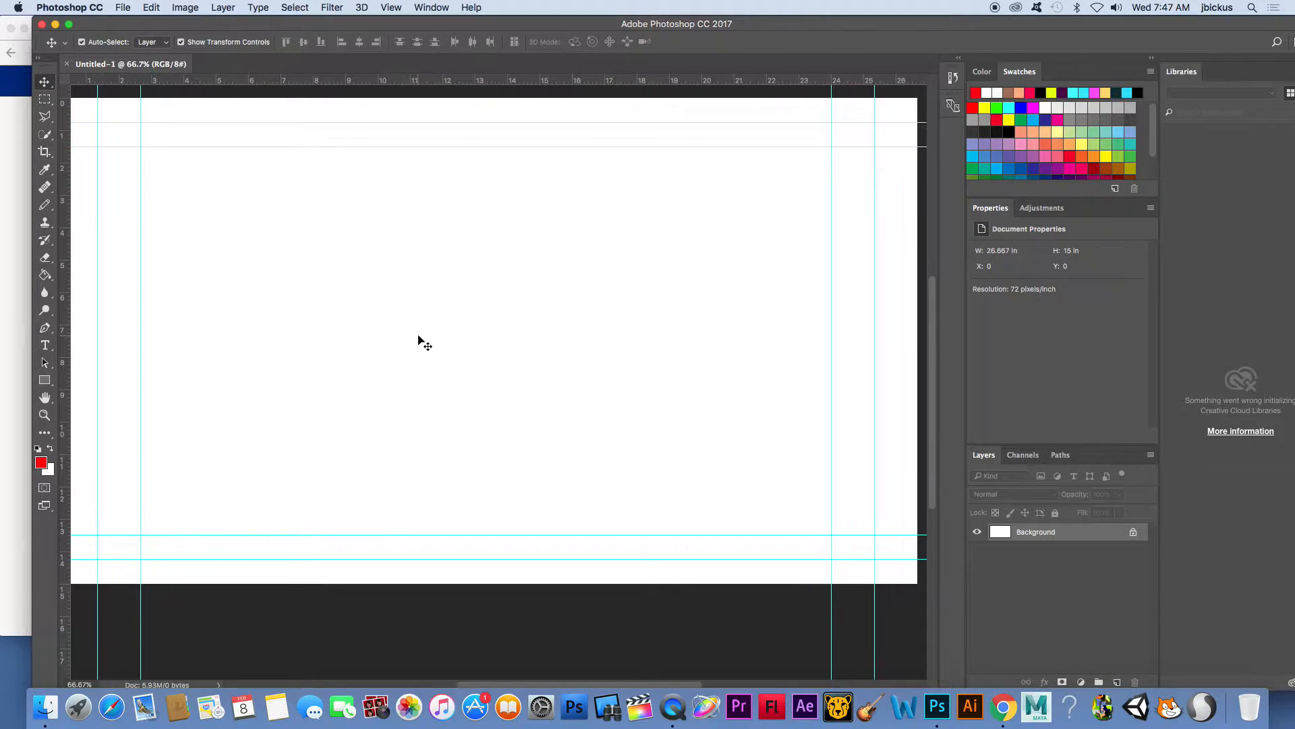
scroll(419, 337, right, 1)
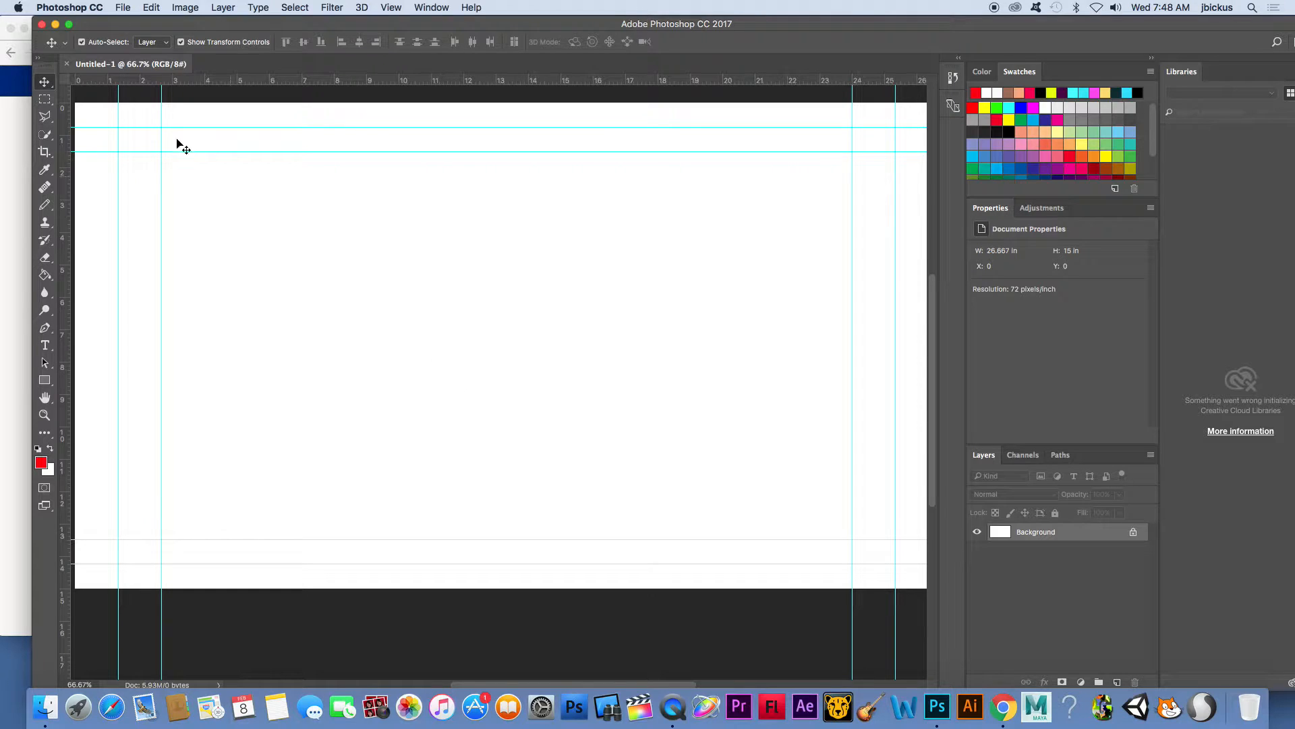
Step: Move the windows aside to uncover the desktop and open the After Effects 2017 folder
drag(118, 24, 238, 24)
click(37, 33)
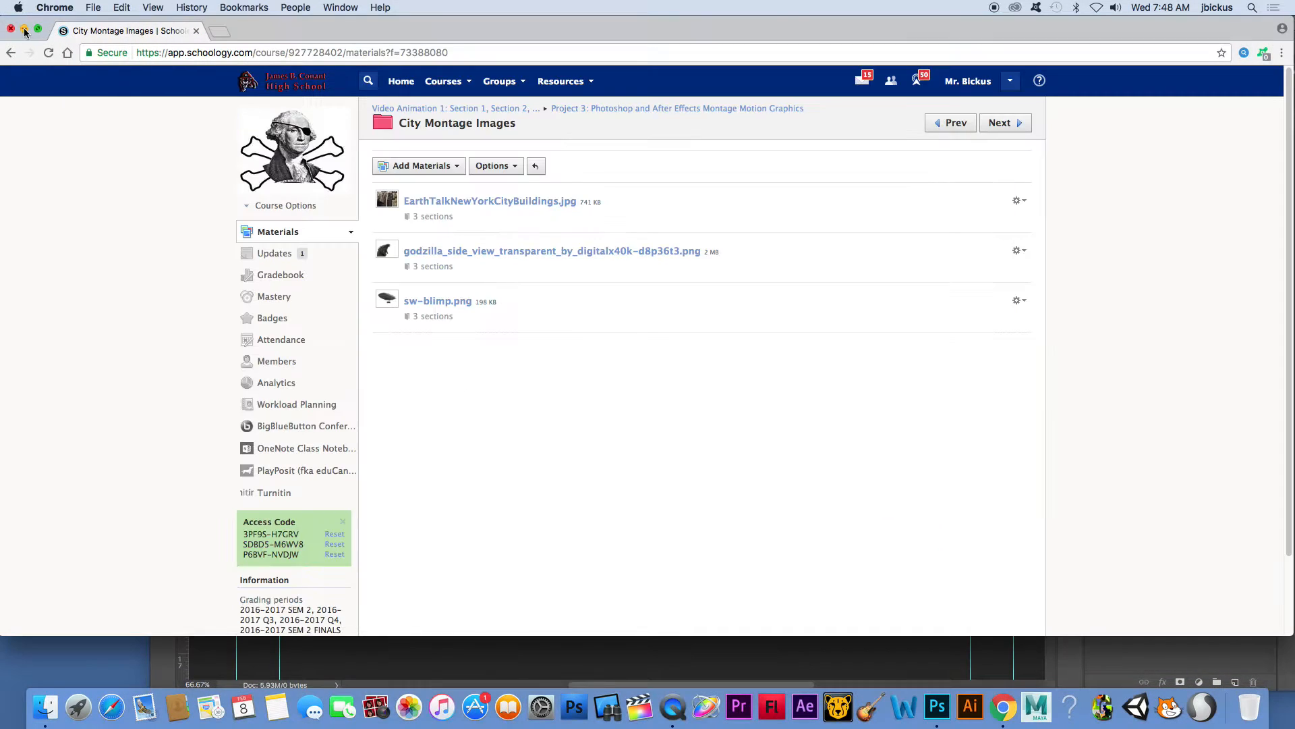
click(24, 31)
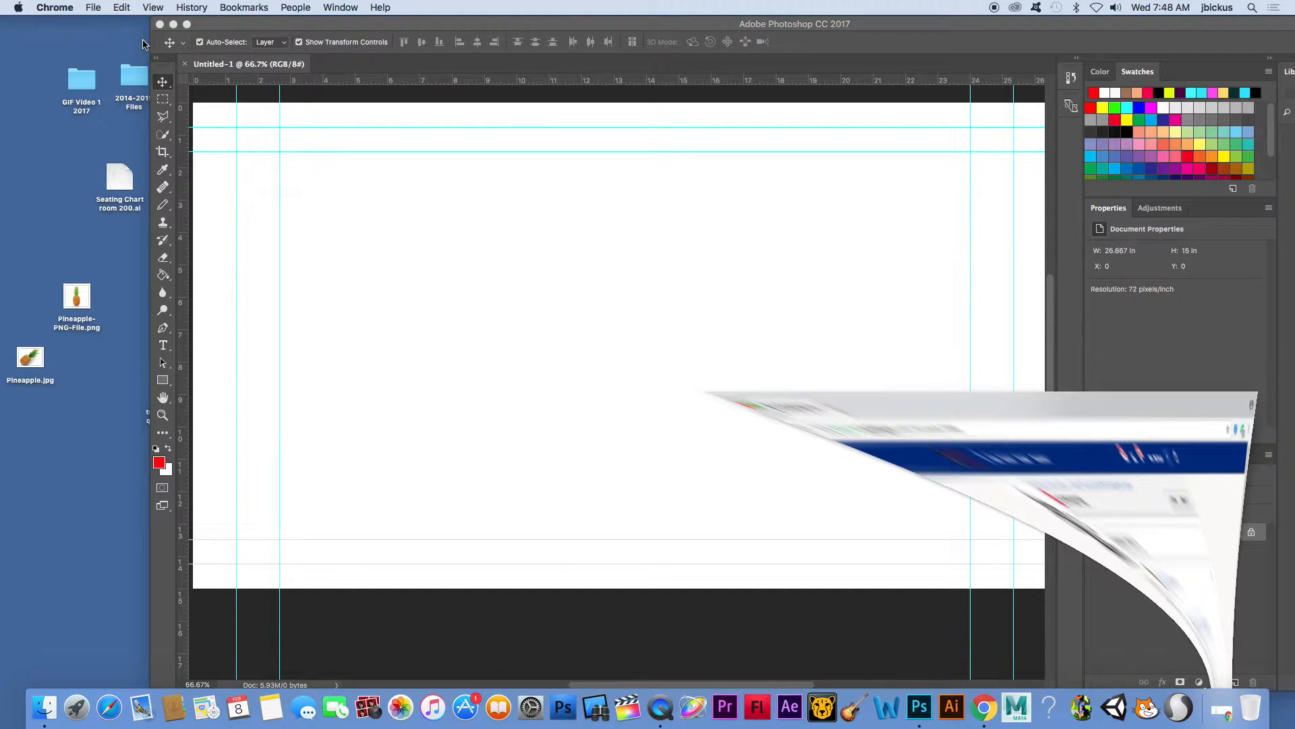
drag(203, 23, 363, 33)
click(166, 145)
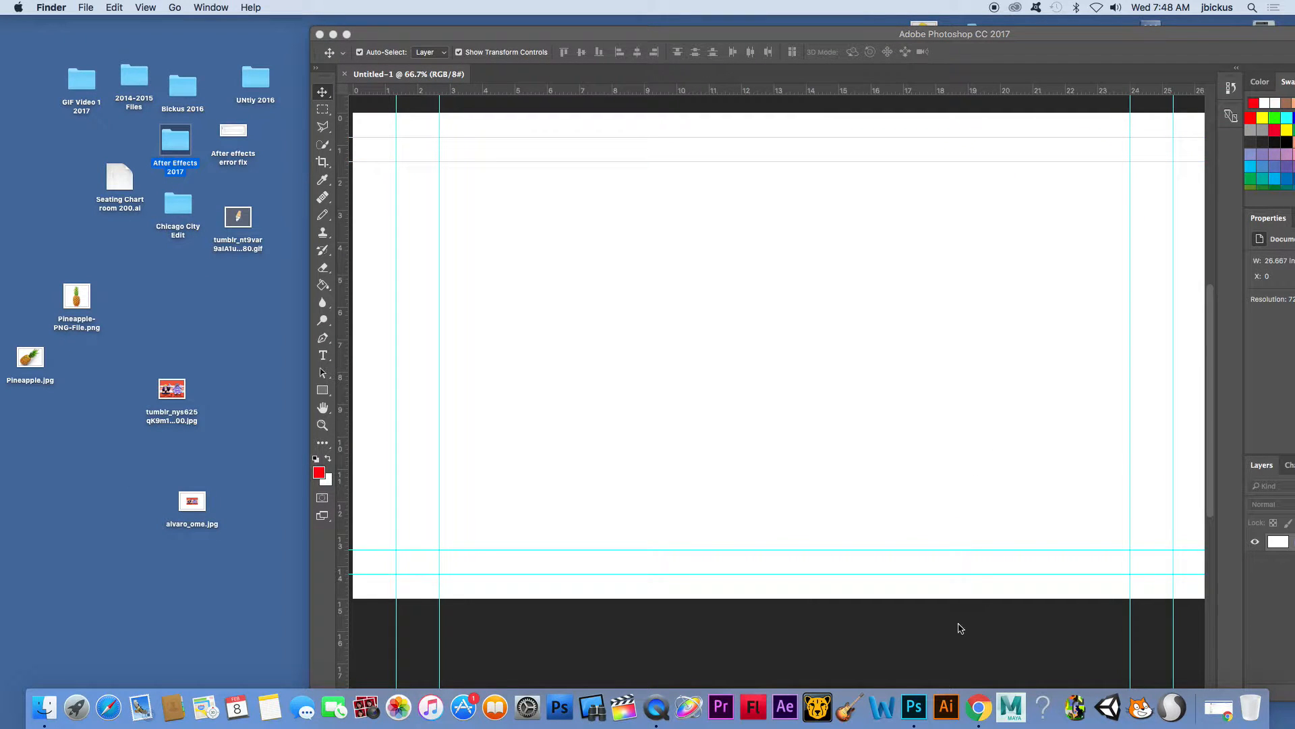
key(super+o)
Step: Switch to Chrome, search images.google.com for "parrot" in a new tab, and preview the flying parrot picture
click(978, 707)
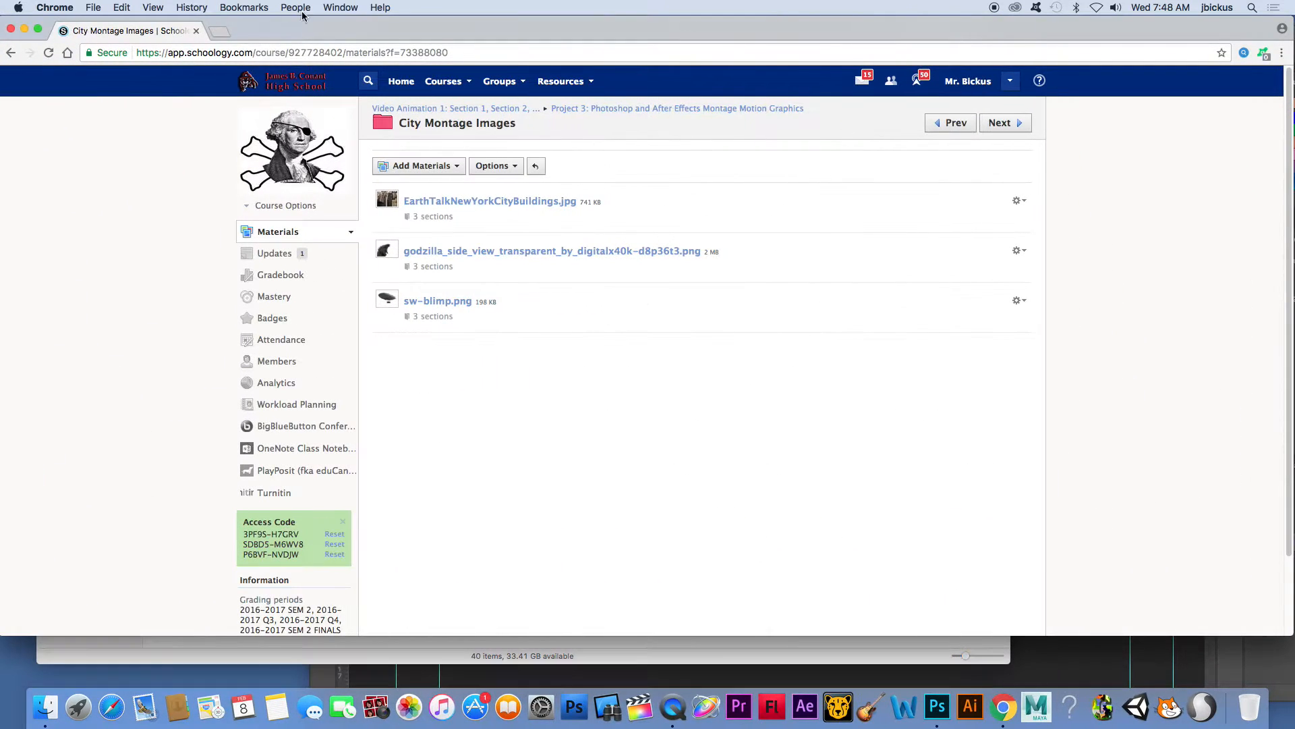
click(219, 31)
text(images.google.com)
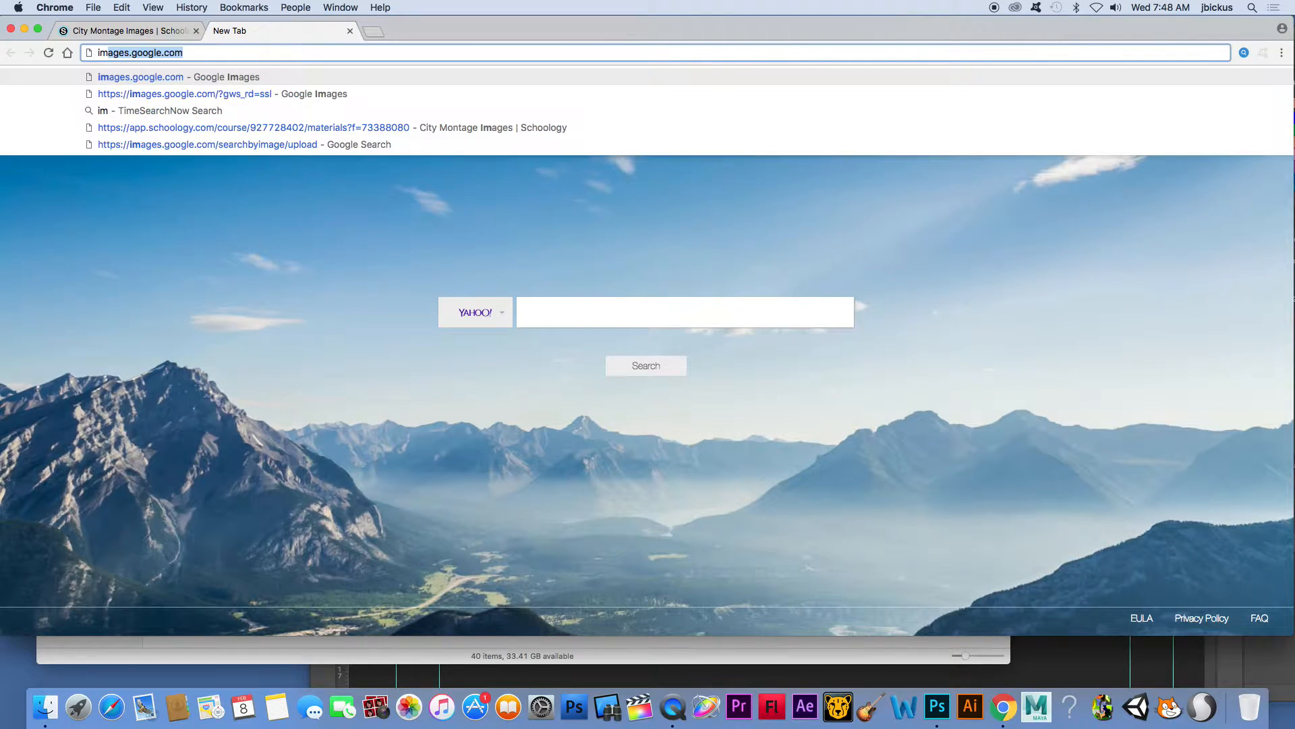
key(Return)
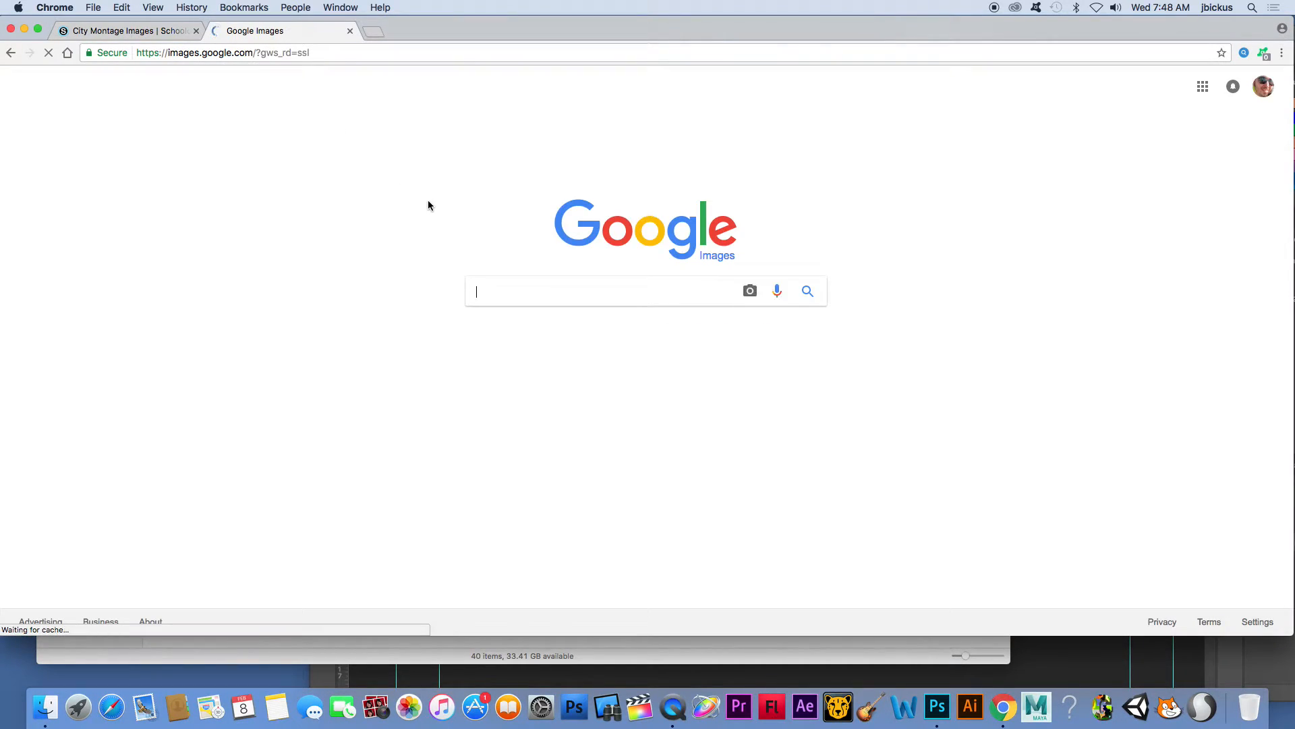
text(parrot)
key(Return)
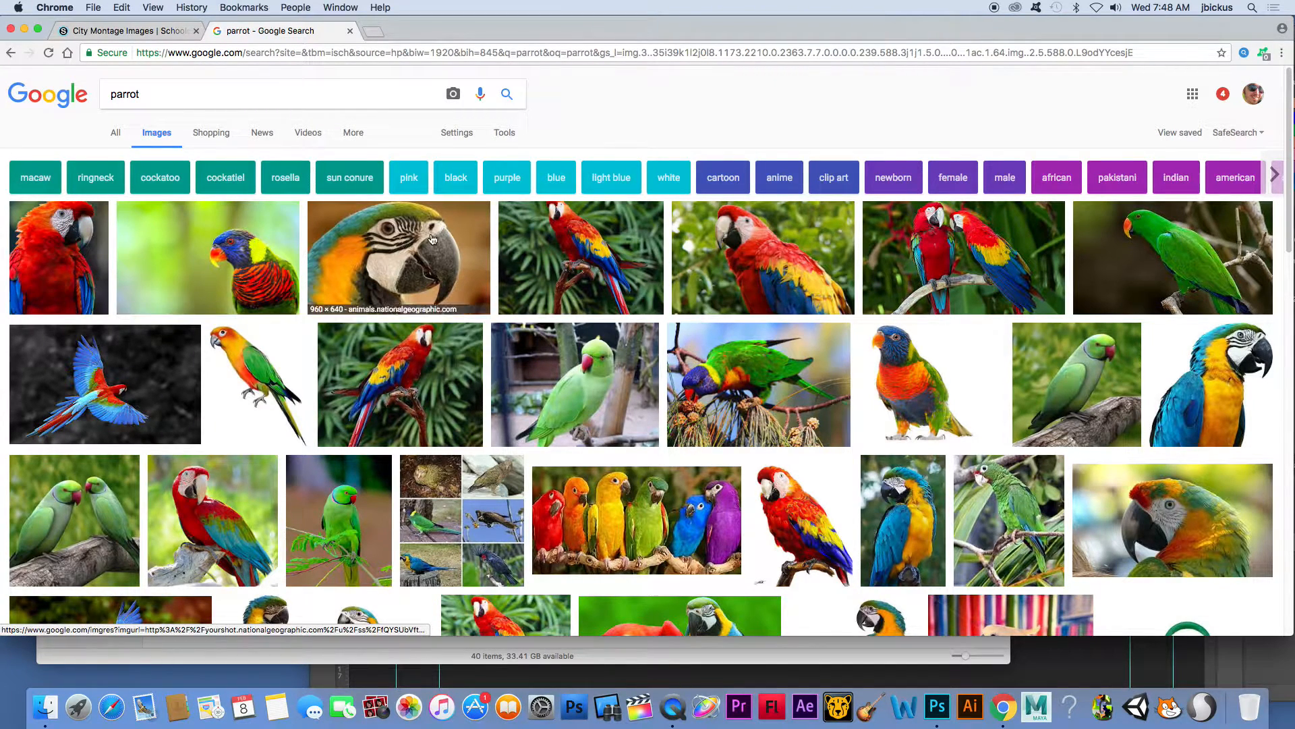
click(127, 390)
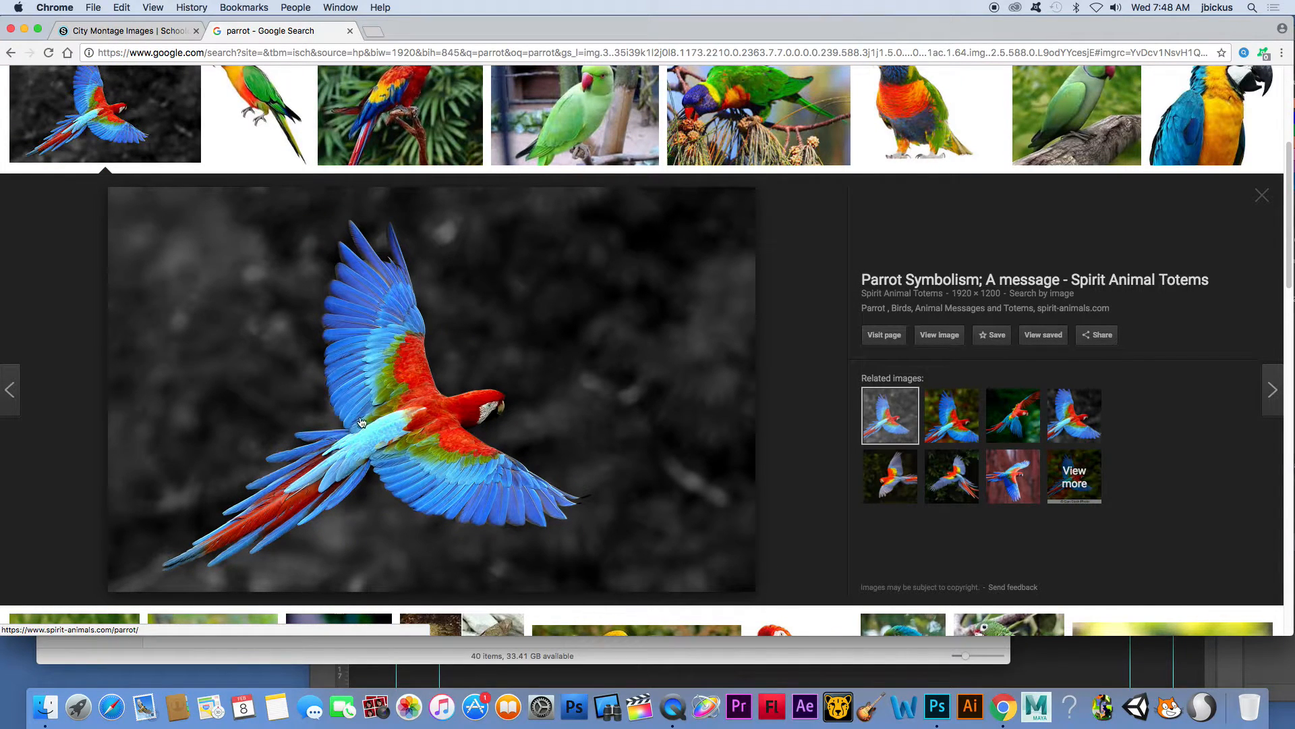
scroll(502, 334, up, 5)
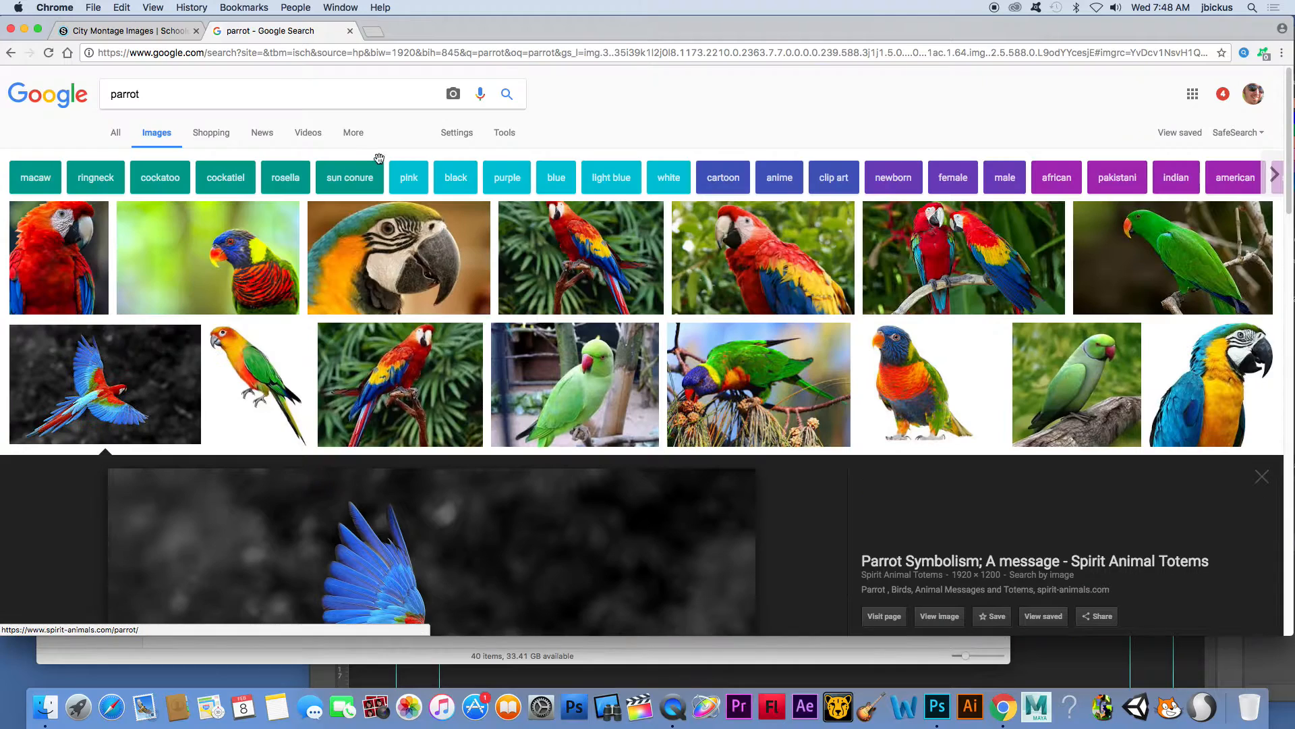
Step: Refine the image search to "parrot png"
click(213, 93)
text(o)
key(BackSpace)
text(png)
key(Return)
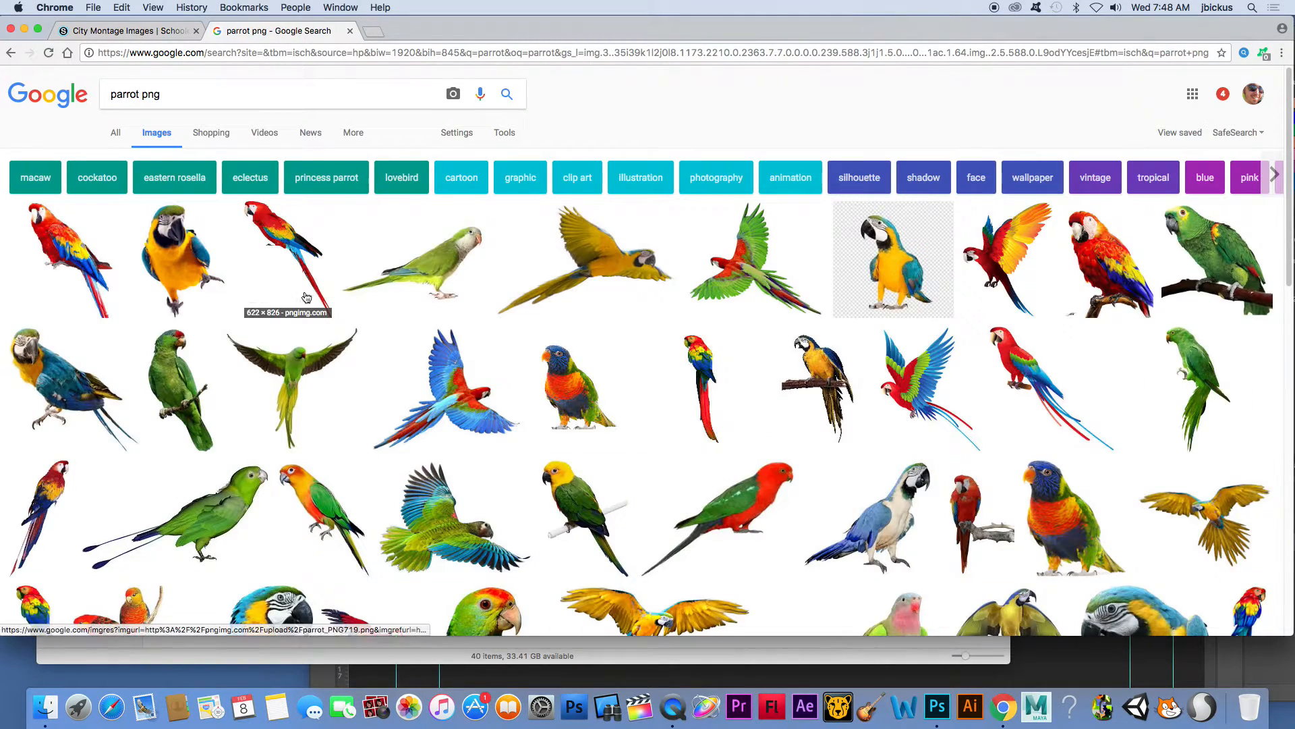
Step: Bring the perched red 622 × 826 parrot PNG from the search results into the Photoshop document as a layer
click(305, 233)
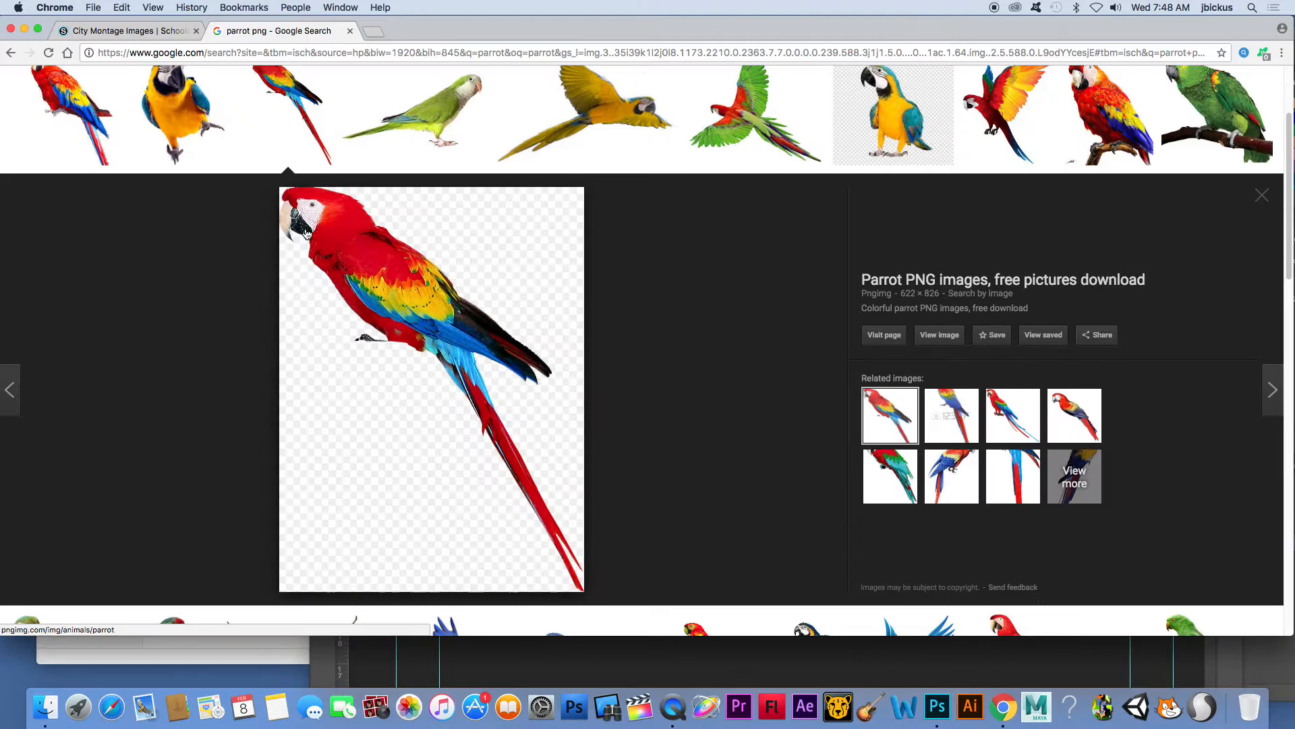
drag(460, 30, 1276, 38)
drag(1214, 279, 643, 401)
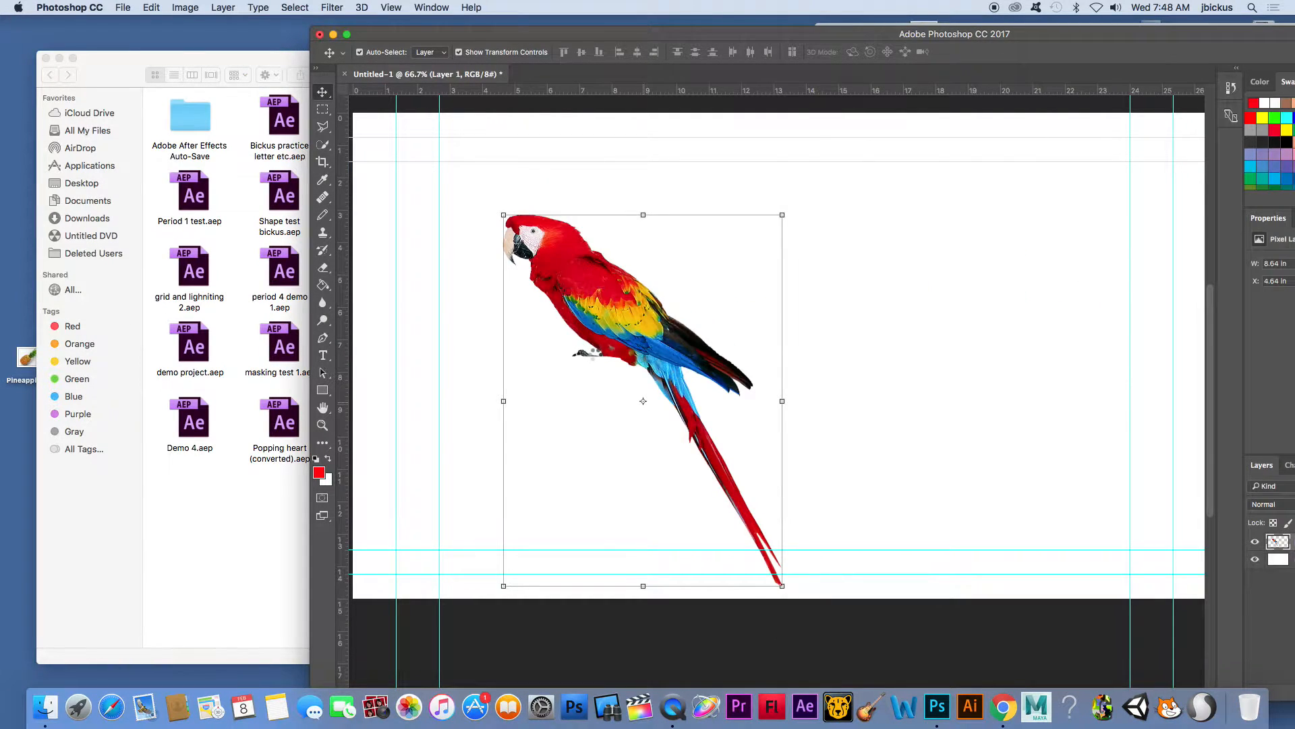
drag(746, 32, 525, 22)
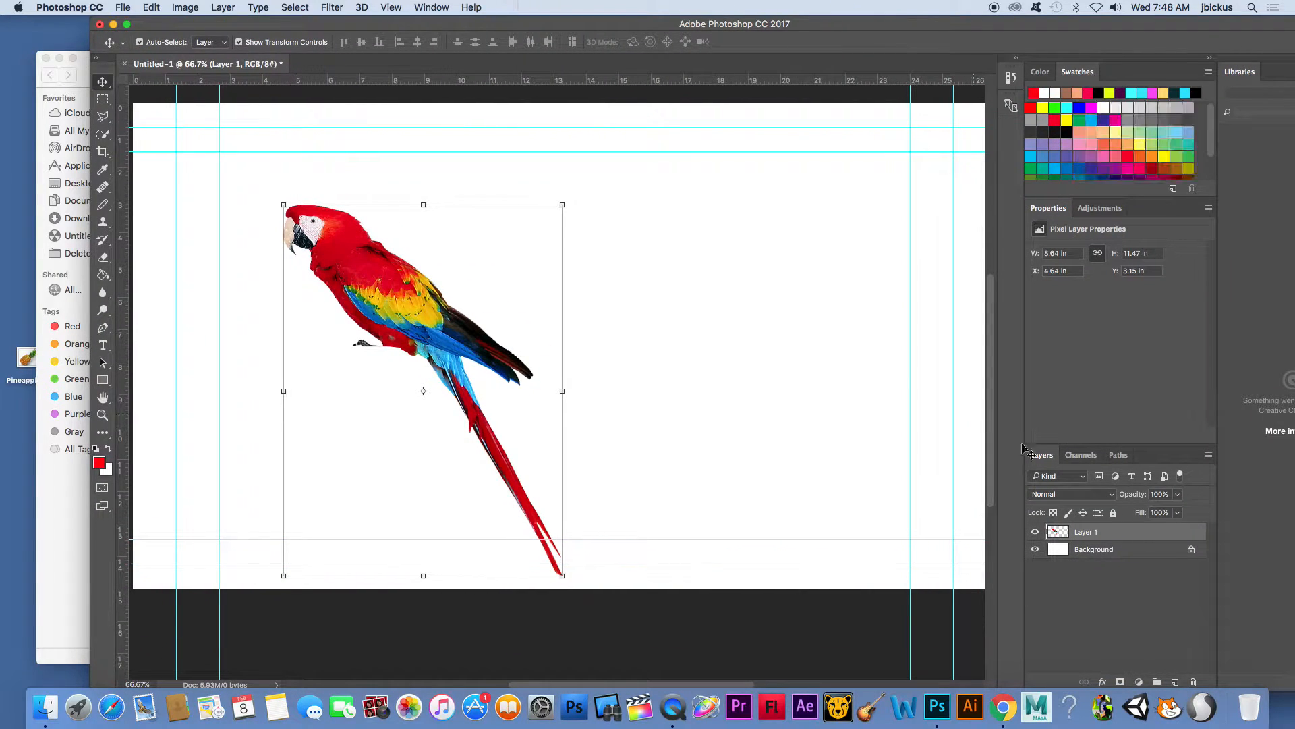
Step: Place EarthTalkNewYorkCityBuildings.jpg from the After Effects 2017 folder into the document and rasterize its layer
click(80, 74)
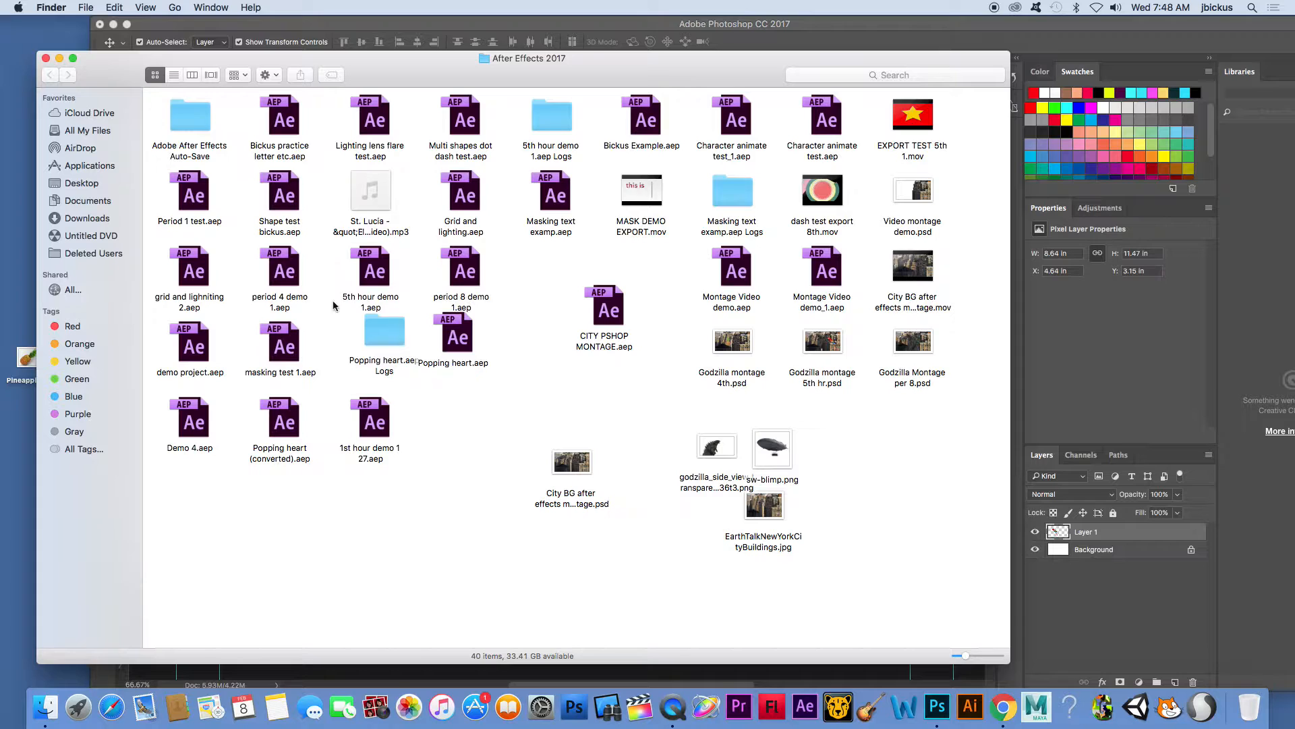
drag(658, 61, 320, 34)
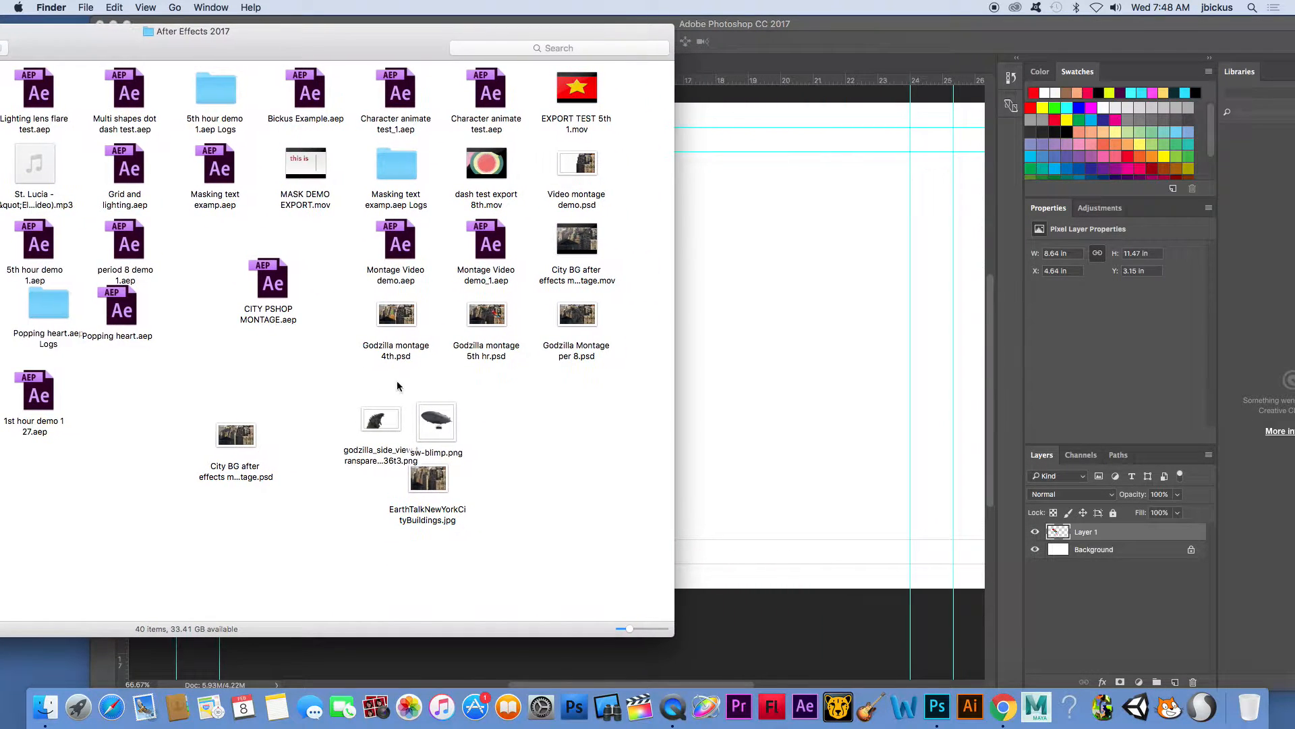
drag(451, 487, 765, 363)
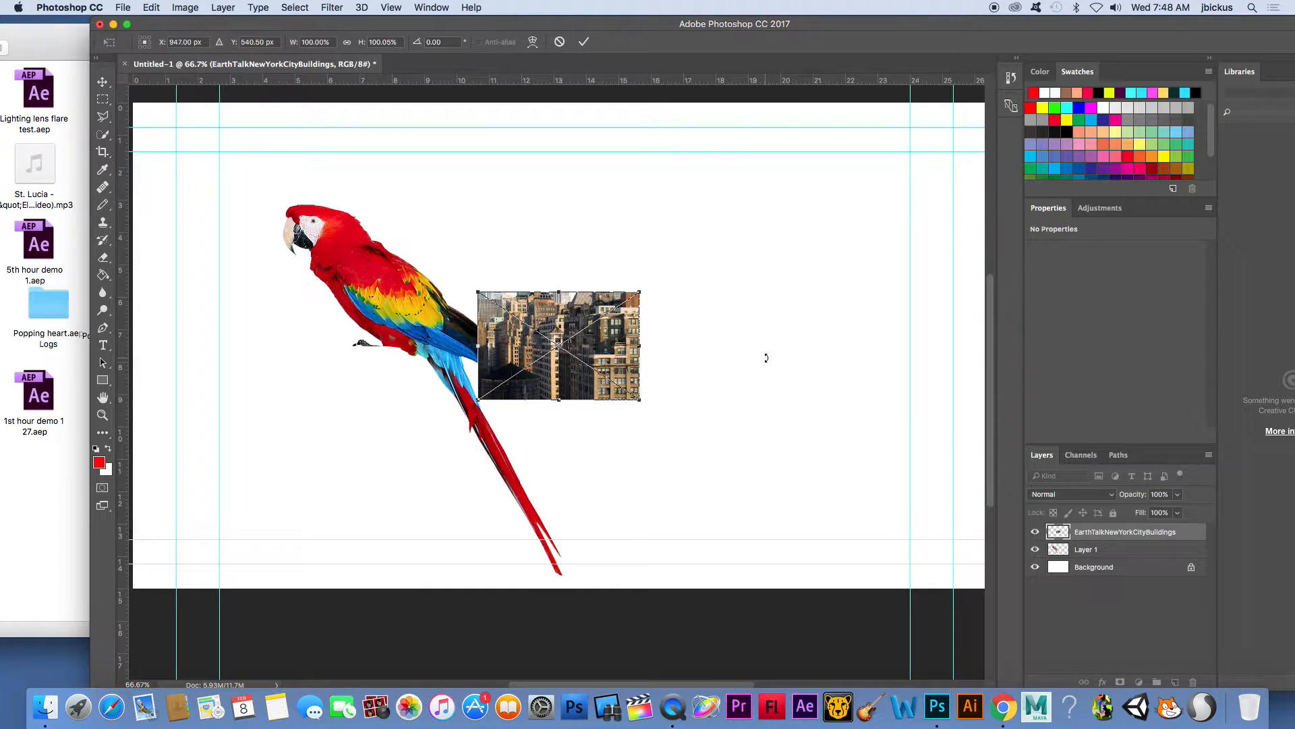
key(Return)
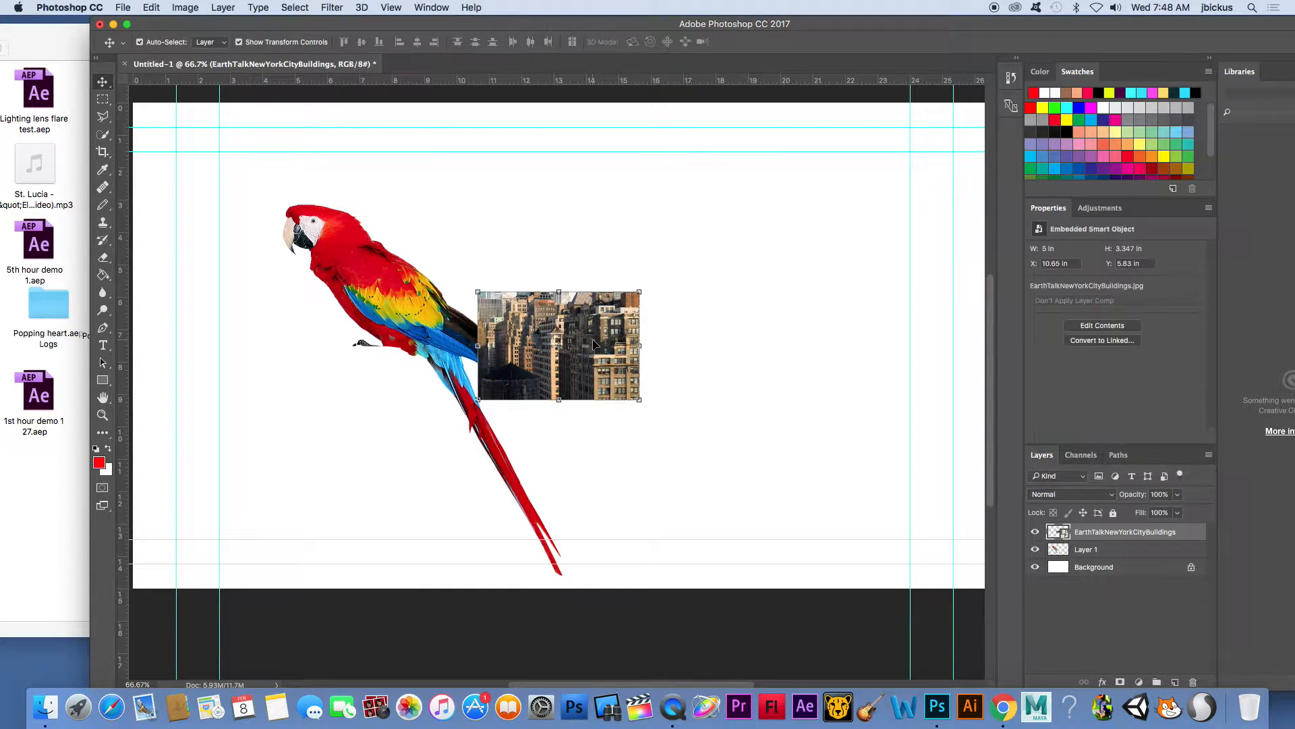
right_click(1127, 535)
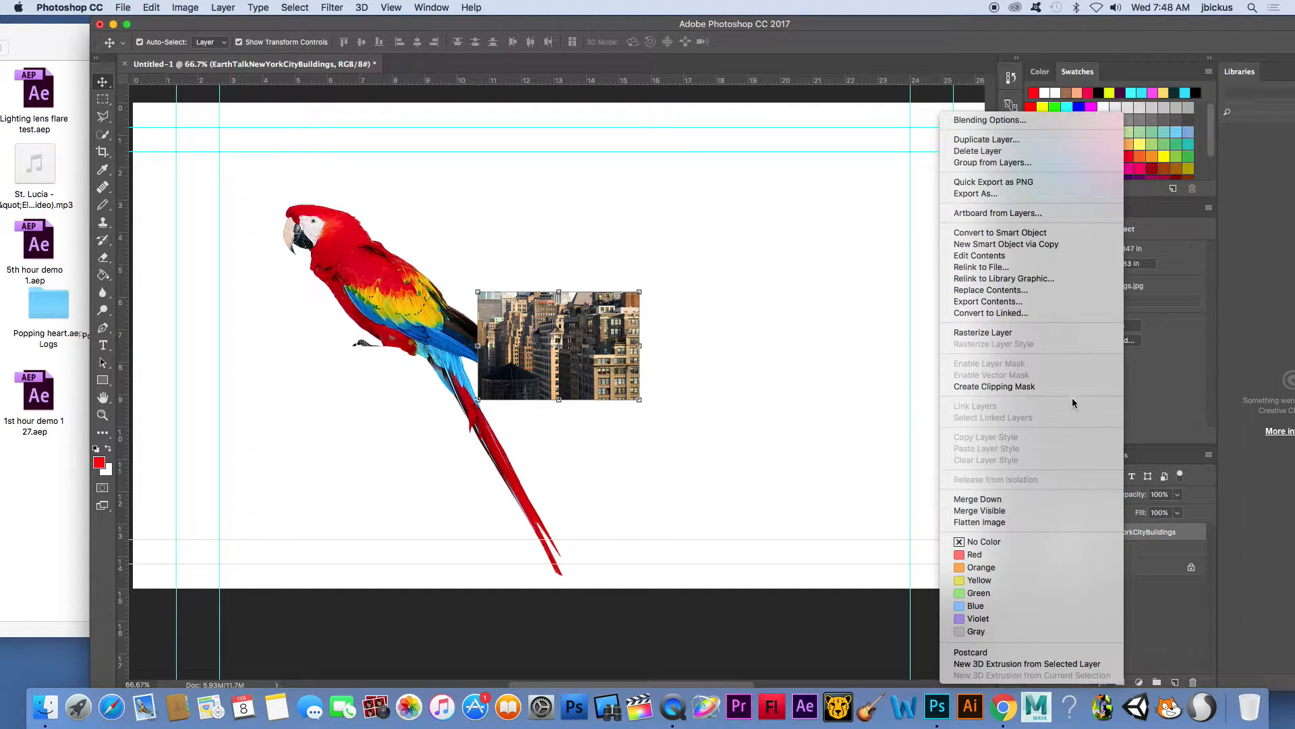
click(998, 332)
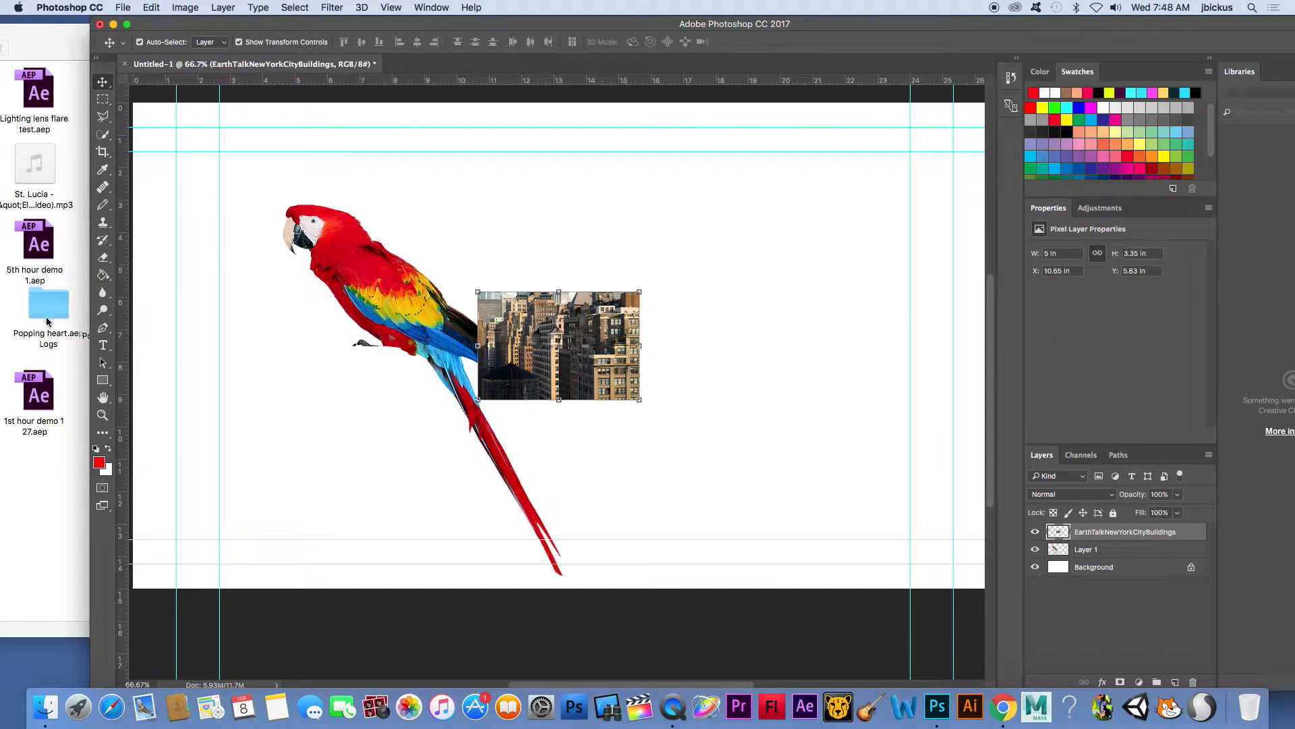
Step: Place sw-blimp.png from the After Effects 2017 folder into the document and rasterize its layer
click(71, 361)
drag(475, 421, 699, 391)
key(Return)
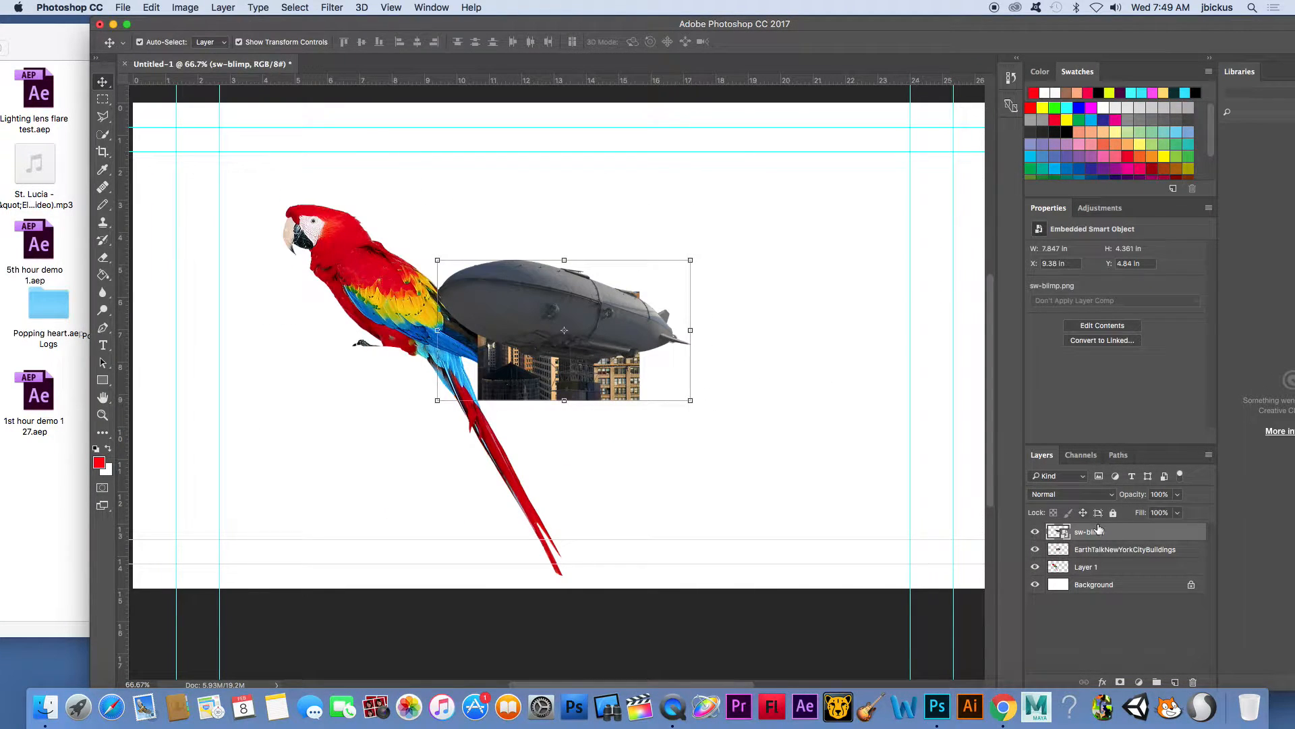
right_click(1097, 533)
click(1135, 333)
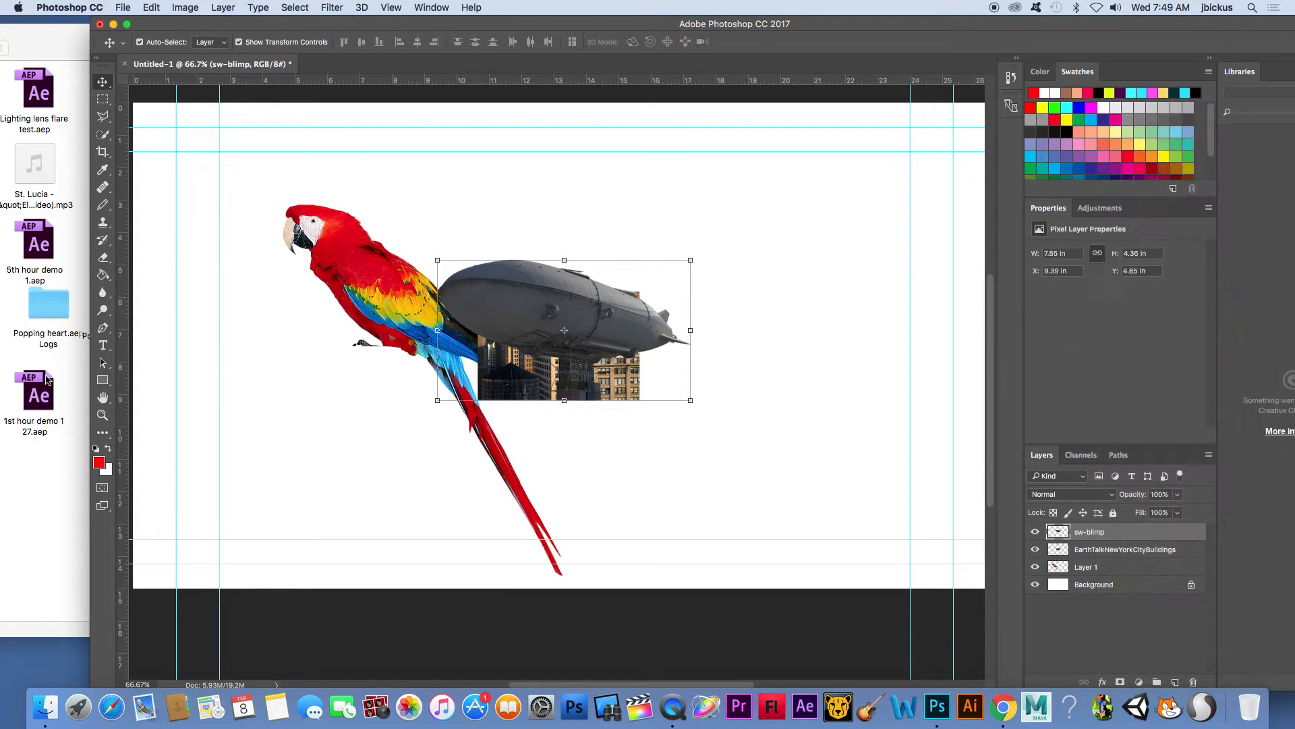
Step: Place the transparent Godzilla side-view PNG from the After Effects 2017 folder into the document and rasterize its layer
click(70, 429)
drag(381, 419, 761, 428)
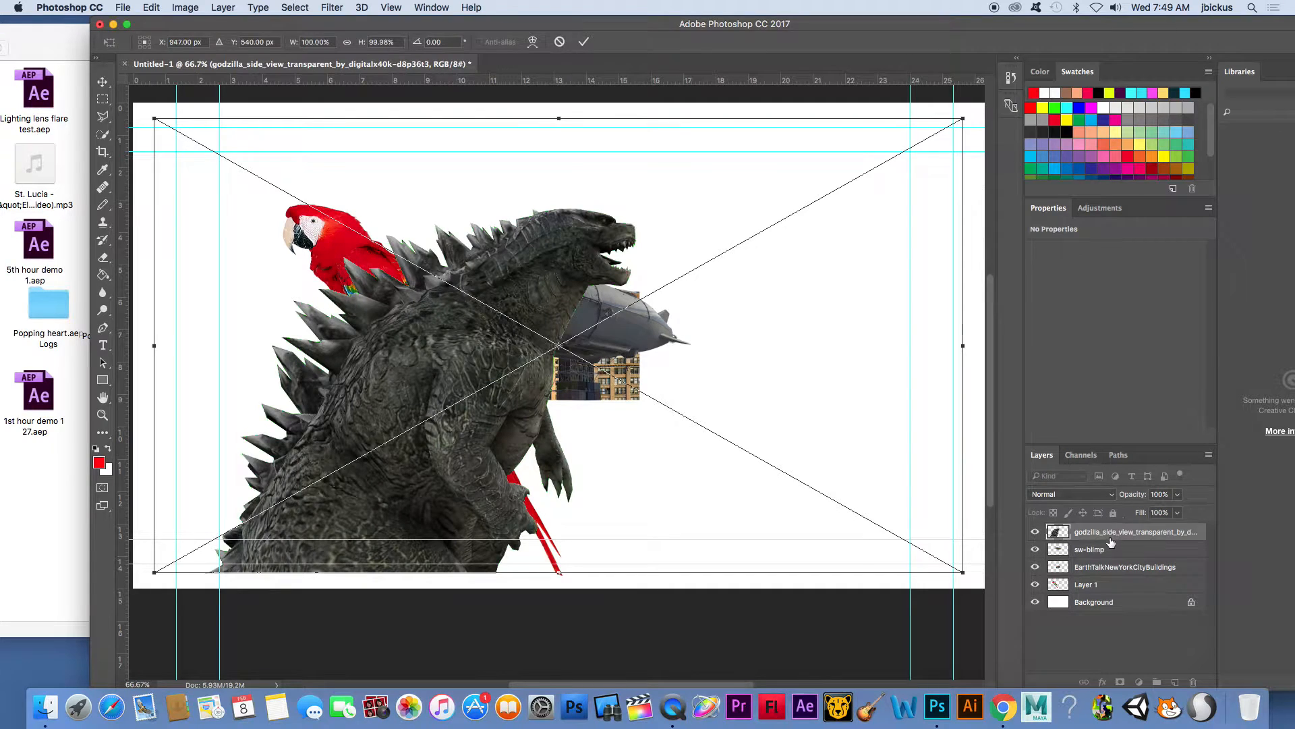
key(Return)
right_click(1104, 537)
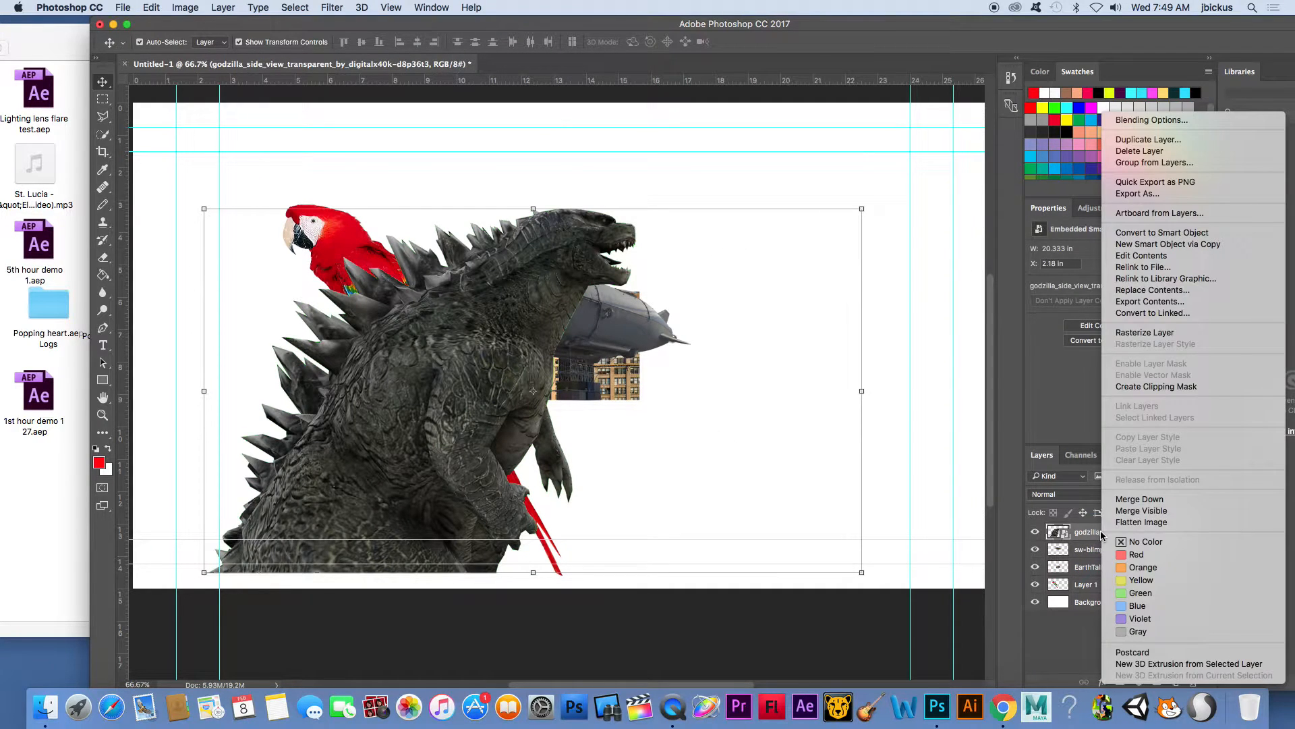
click(1139, 333)
Step: Switch to Chrome and search Google Images for "city" instead of the parrot PNG query
click(601, 390)
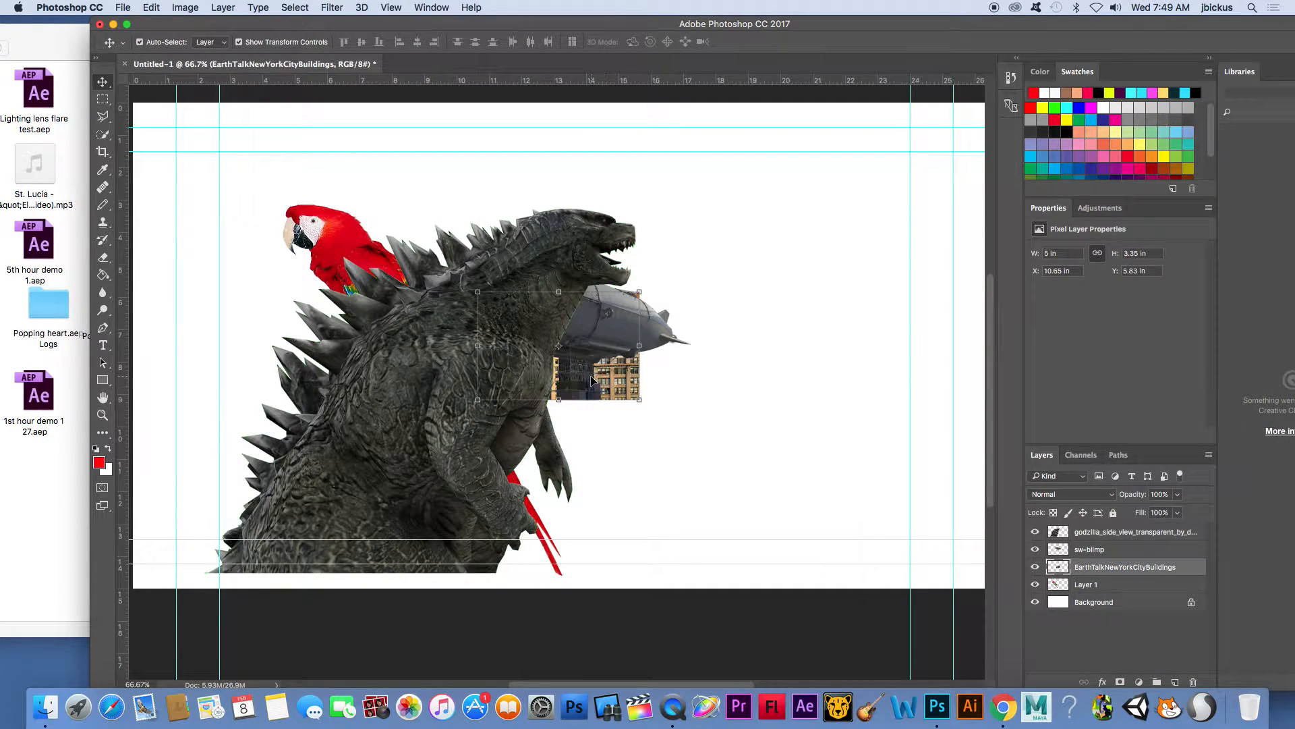
click(1005, 702)
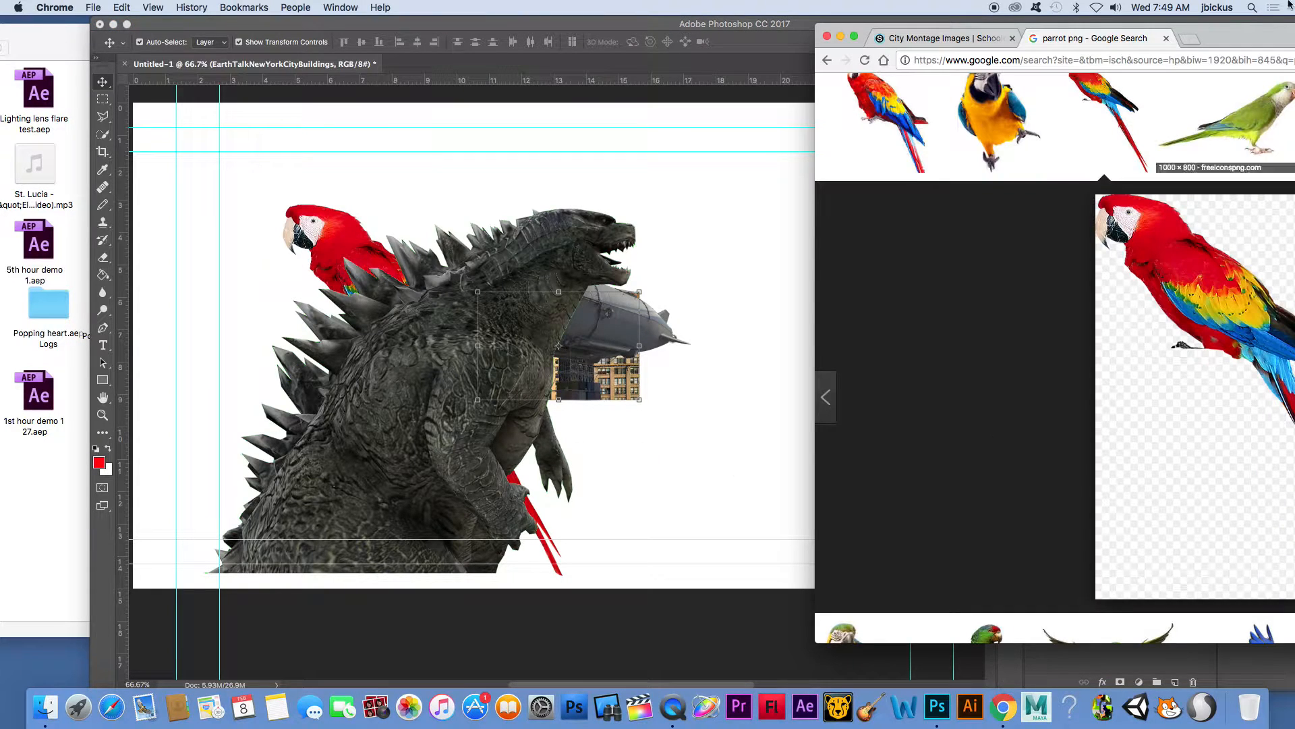
drag(1266, 38, 490, 13)
scroll(590, 196, up, 5)
click(222, 99)
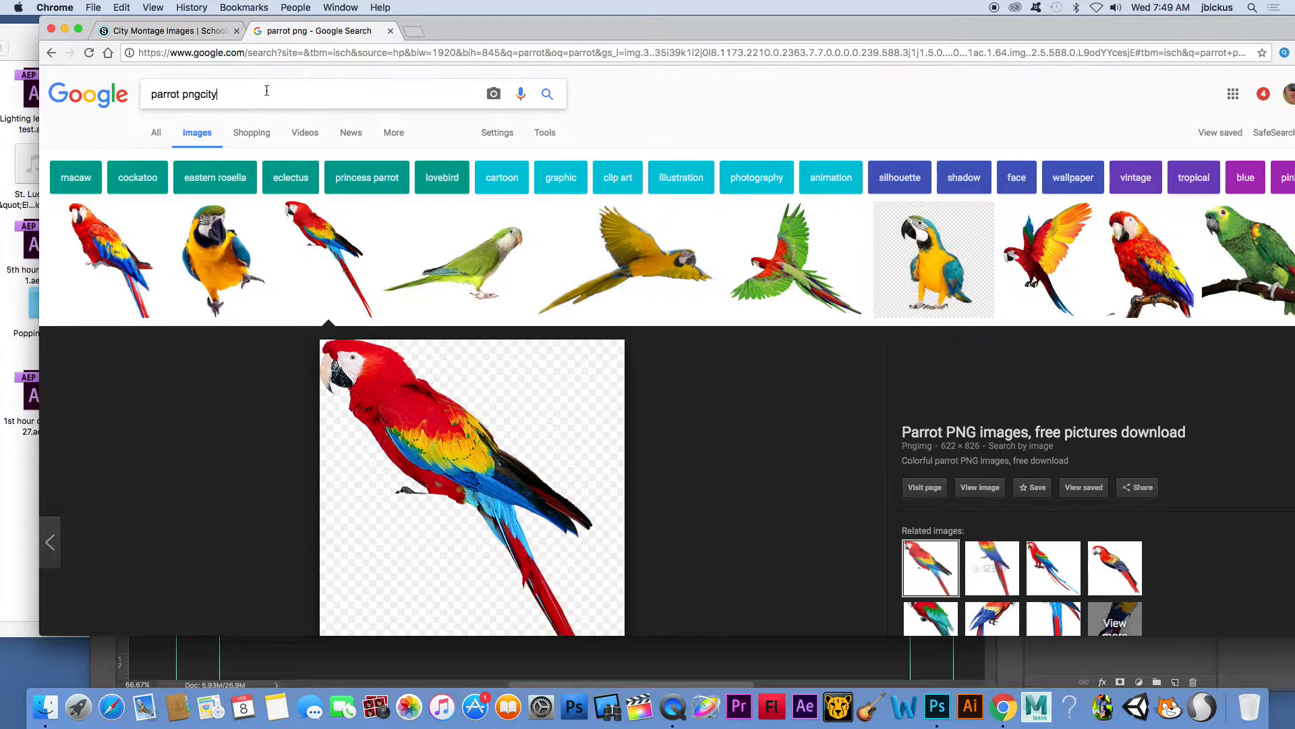
key(super+a)
text(city)
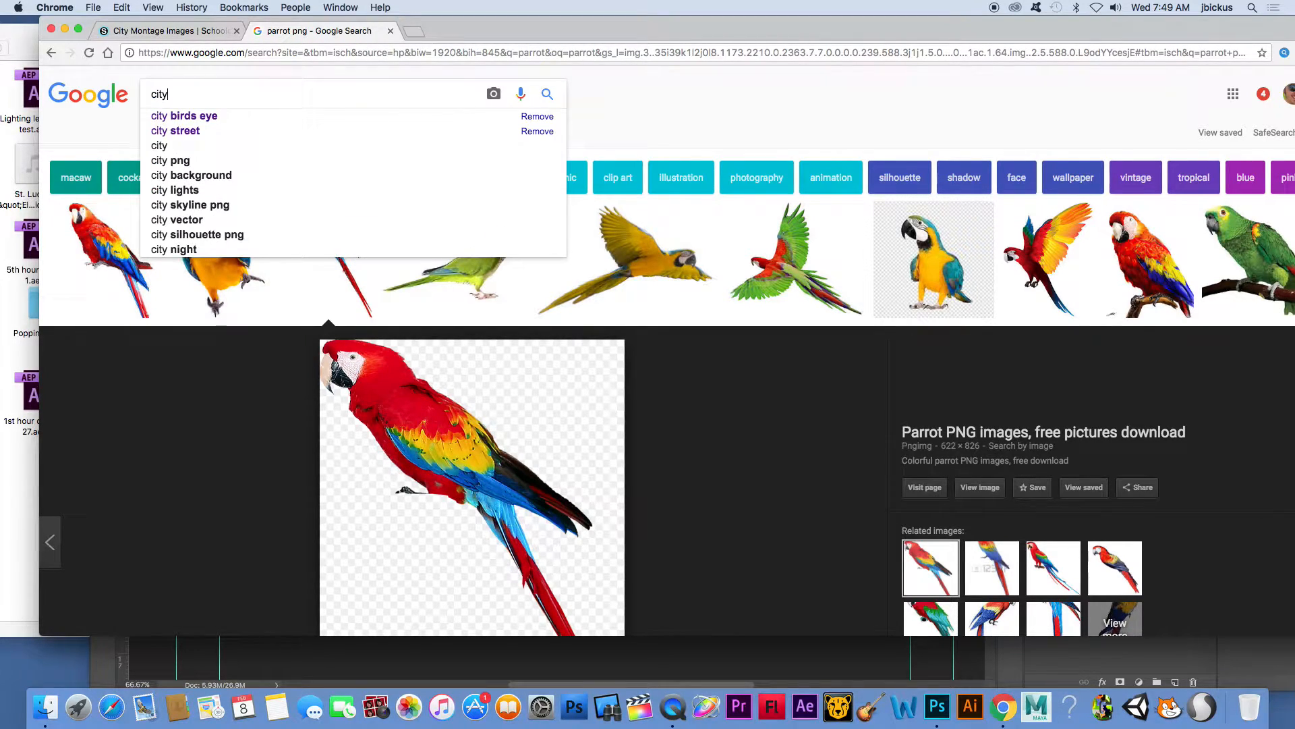
key(Return)
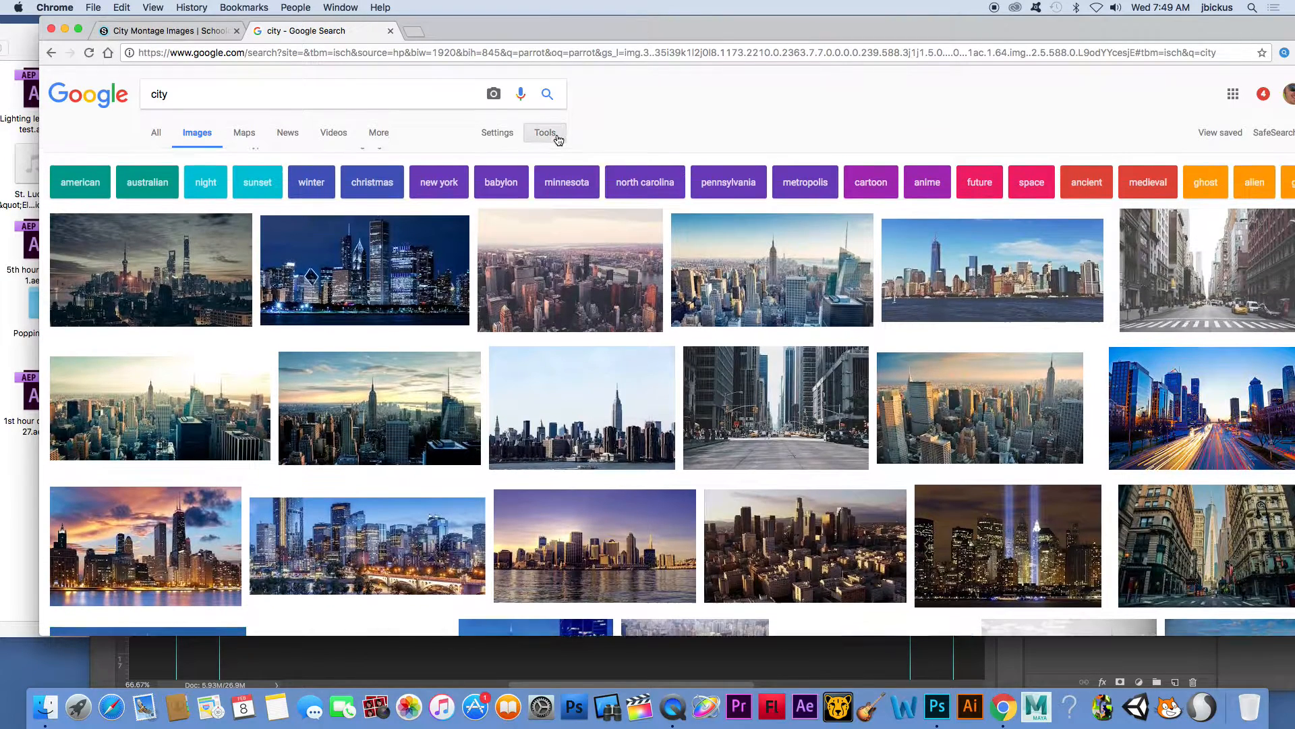
Step: Limit the city image results to Large size, and put the browser window away to return to Photoshop
click(550, 133)
click(162, 156)
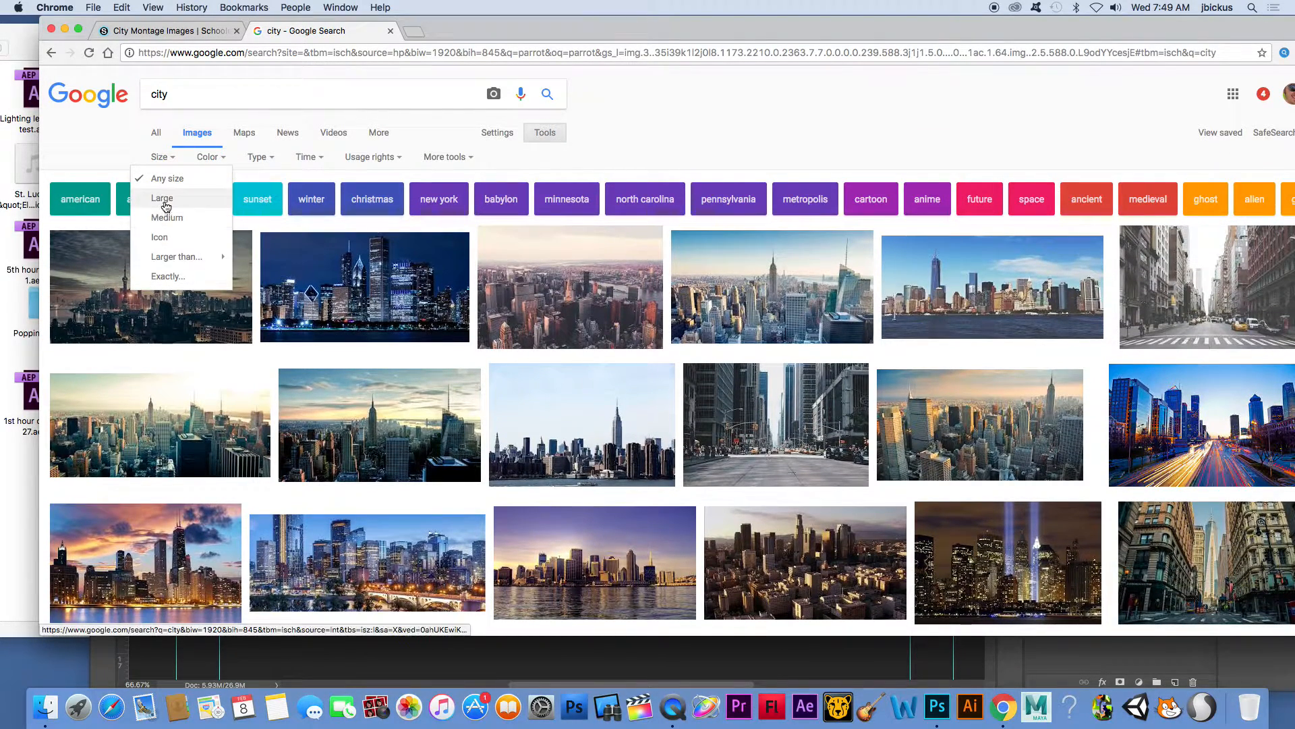
click(164, 200)
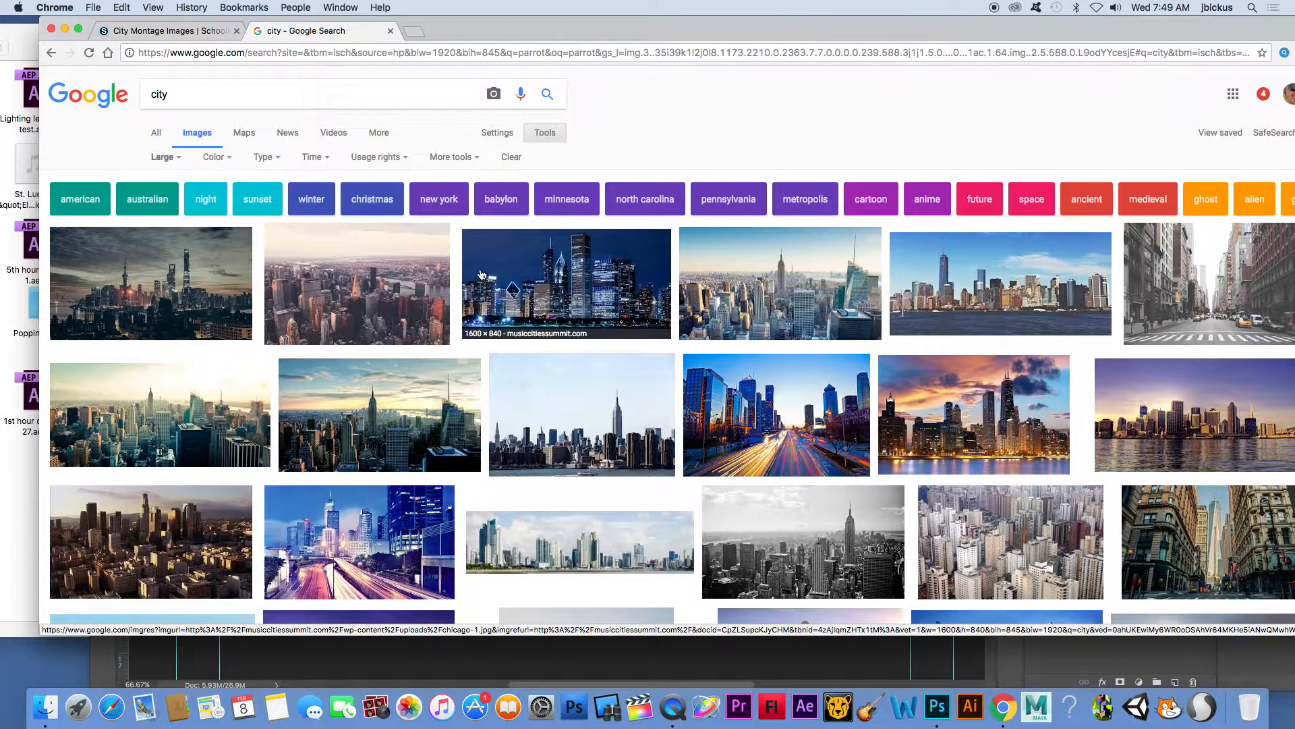
click(64, 30)
Step: Move the EarthTalkNewYorkCityBuildings layer below the parrot layer and scale it to about 26.49 × 15 in, filling the canvas
drag(575, 23, 508, 23)
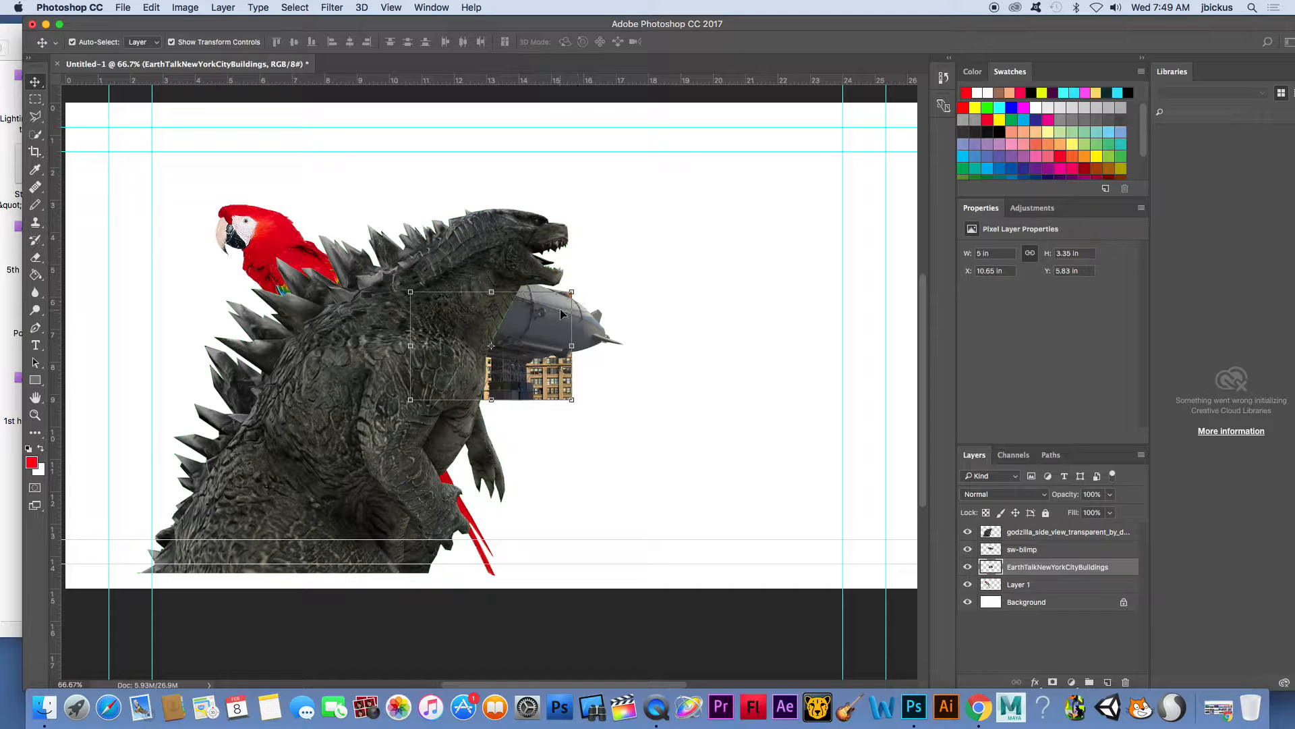
drag(1025, 577, 1026, 593)
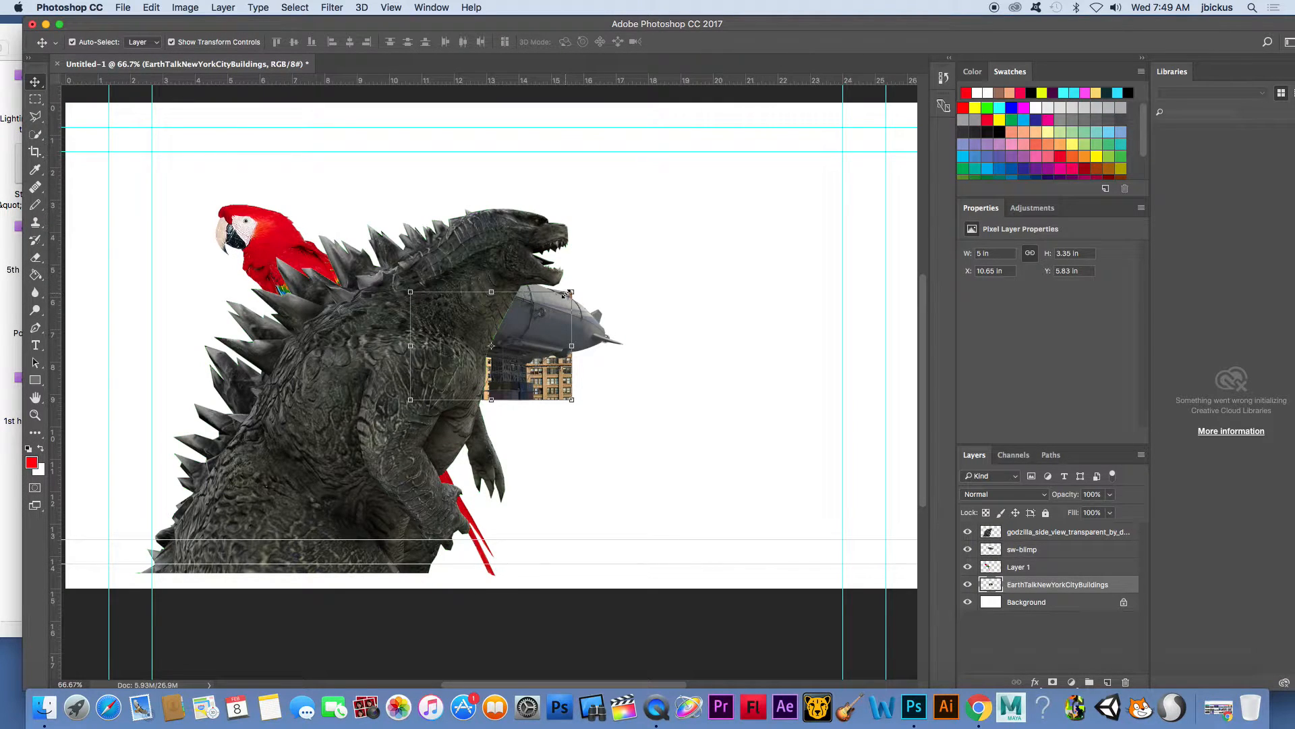
click(570, 292)
drag(574, 295, 919, 100)
drag(406, 401, 107, 587)
key(Return)
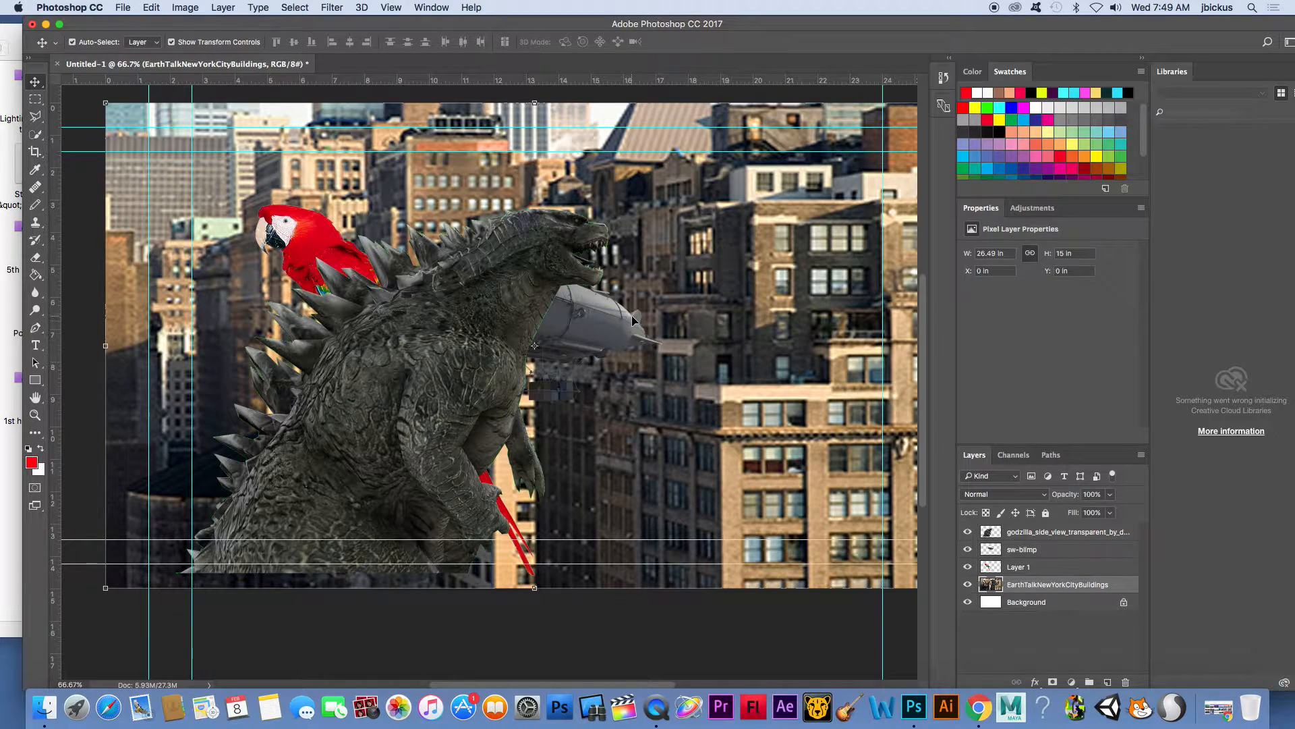
Step: Scale the Godzilla layer down to about 12.24 × 6.6 in, keeping its lower-left corner in place
click(481, 273)
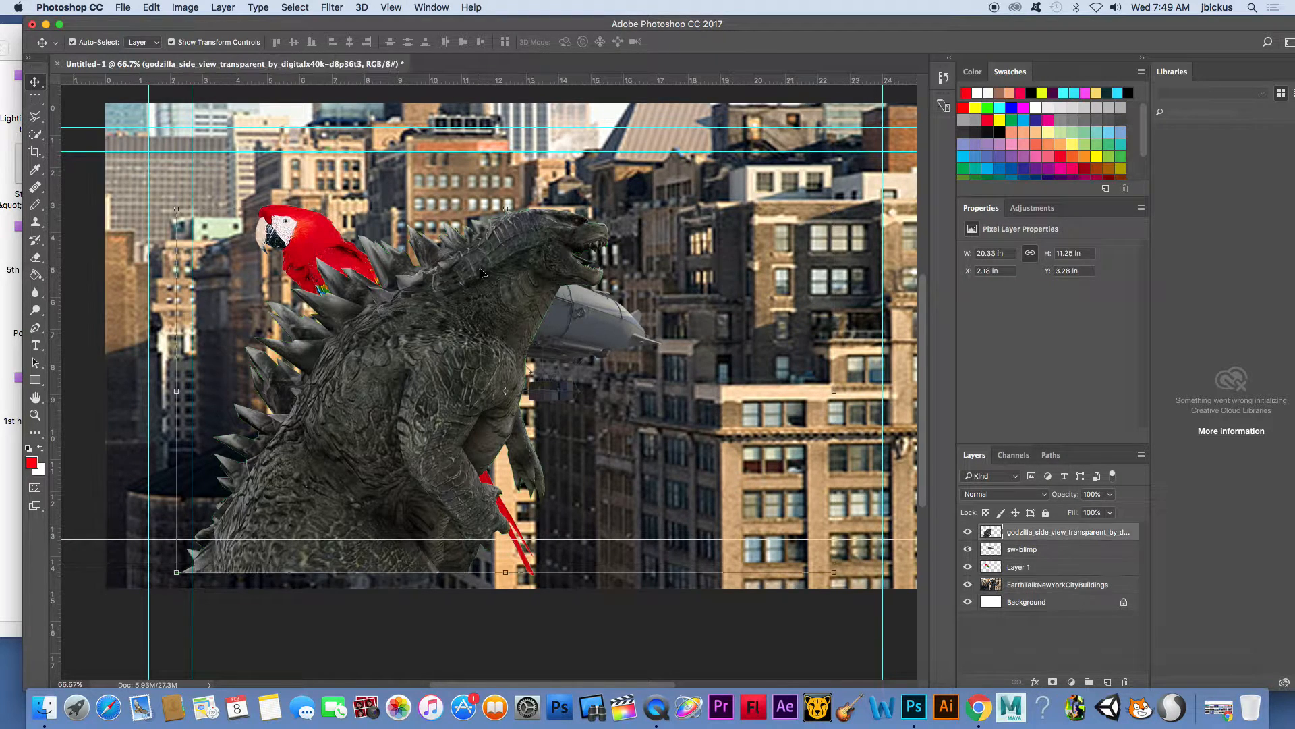
click(837, 211)
drag(831, 210, 571, 360)
key(Return)
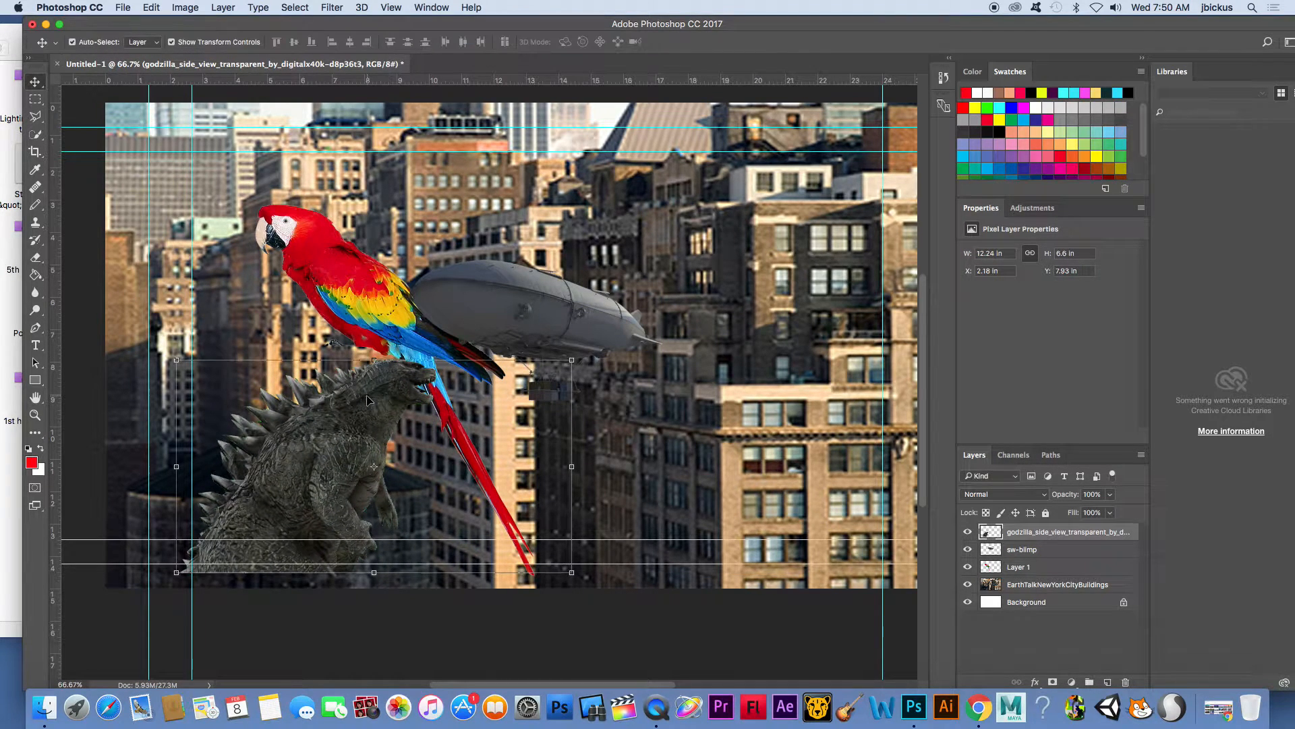
Step: Mirror Godzilla horizontally with Free Transform and move it to the middle of the city, overlapping the parrot and blimp
click(149, 6)
mouse_move(275, 308)
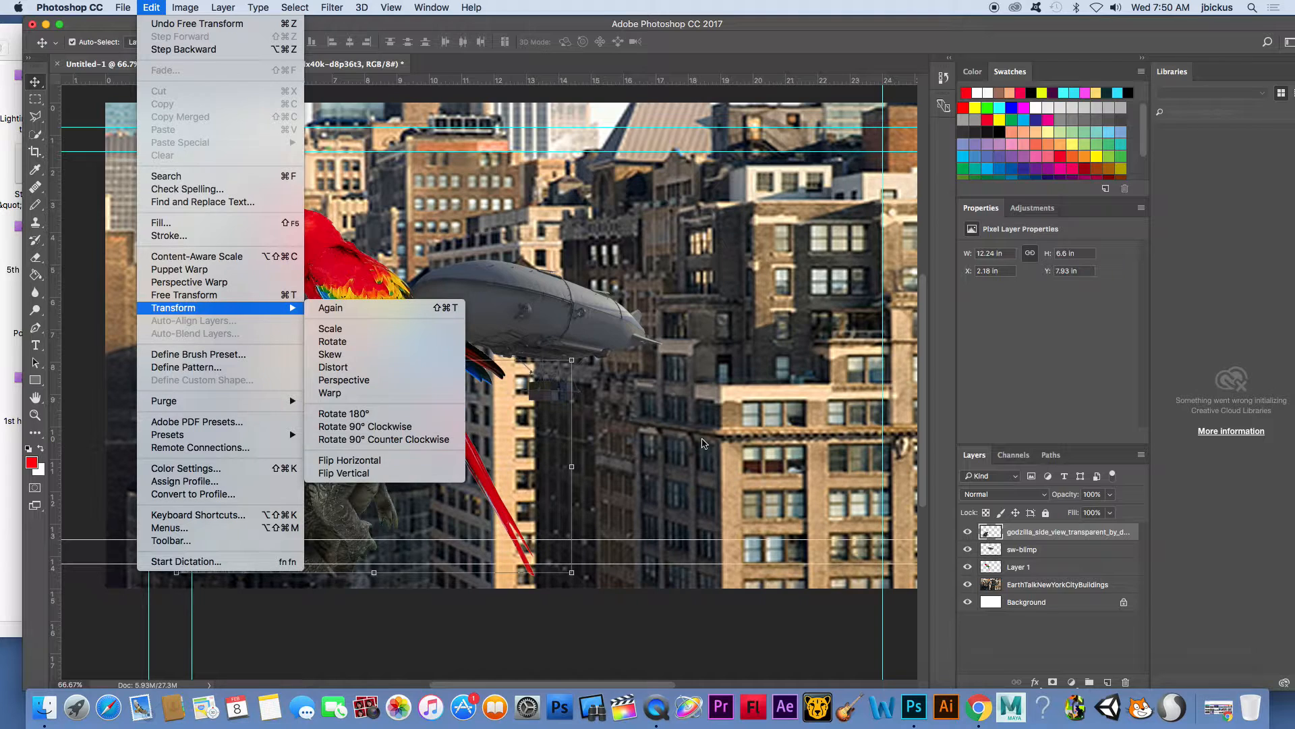
click(676, 443)
key(super+t)
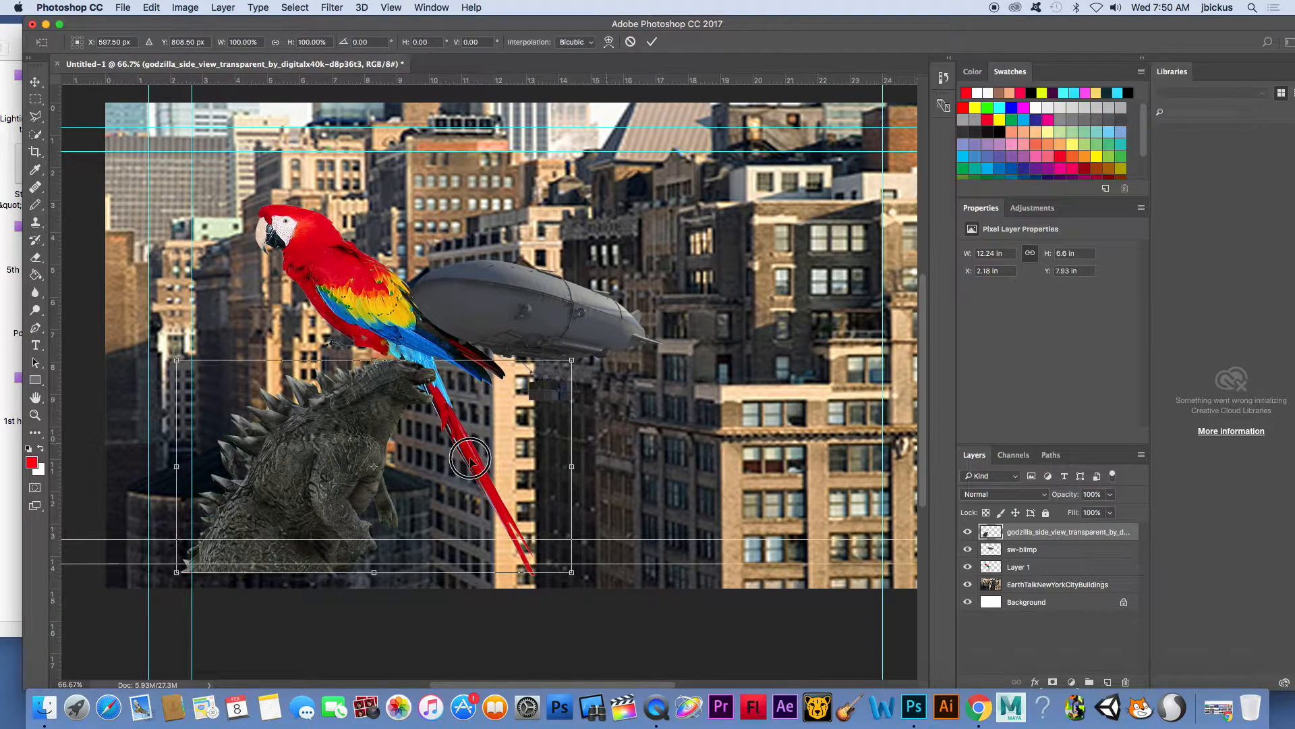
drag(175, 467, 834, 467)
drag(602, 435, 318, 454)
key(Return)
drag(562, 392, 479, 349)
Step: Mirror the sw-blimp layer horizontally, shrink it and place it among the buildings near the city's left edge
click(452, 295)
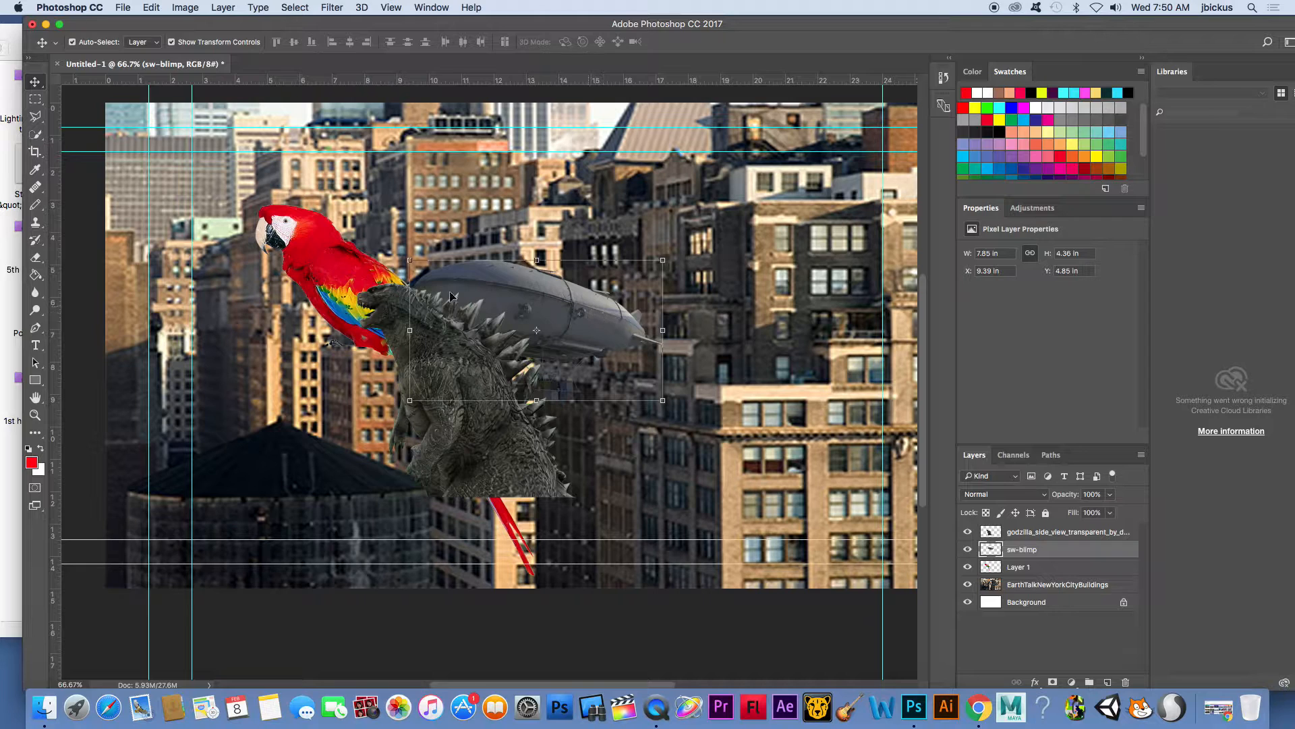
click(405, 326)
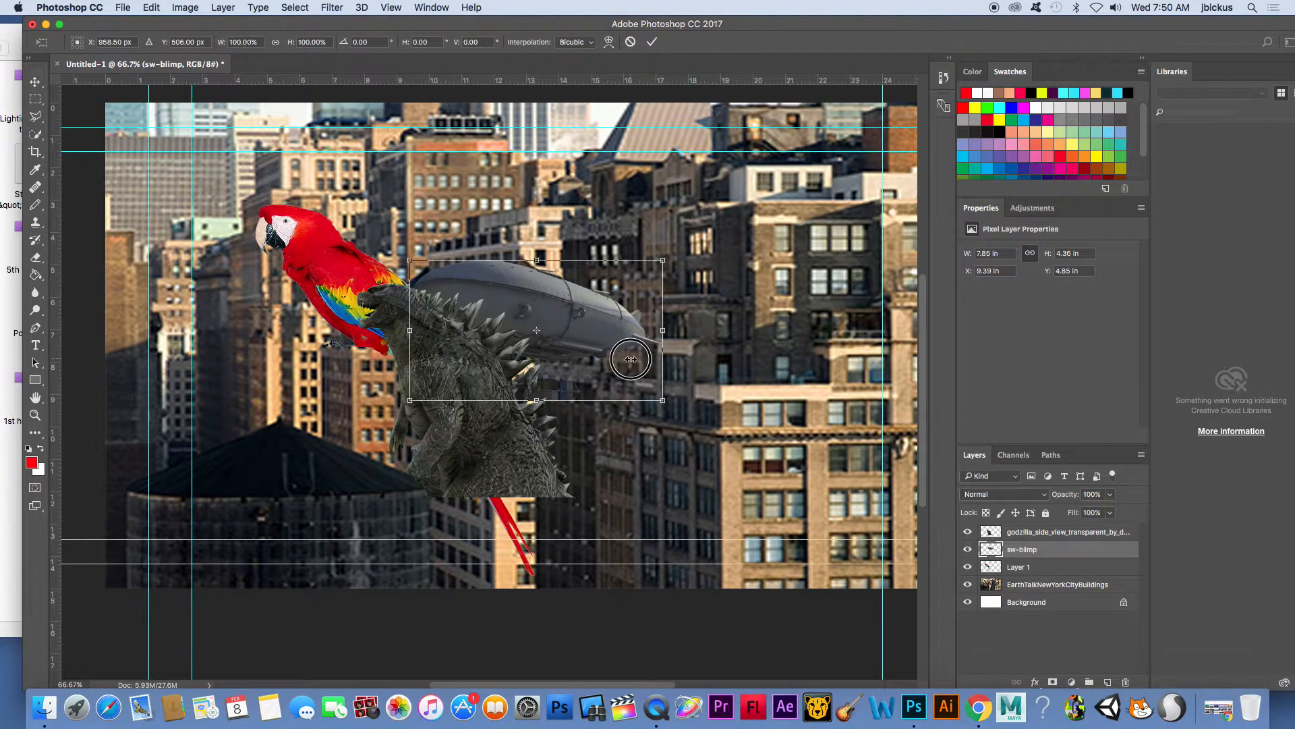
drag(409, 331, 853, 331)
drag(852, 262, 202, 303)
key(Return)
Step: Hide the parrot, Godzilla and sw-blimp layers, leaving the city image and background displayed
click(328, 272)
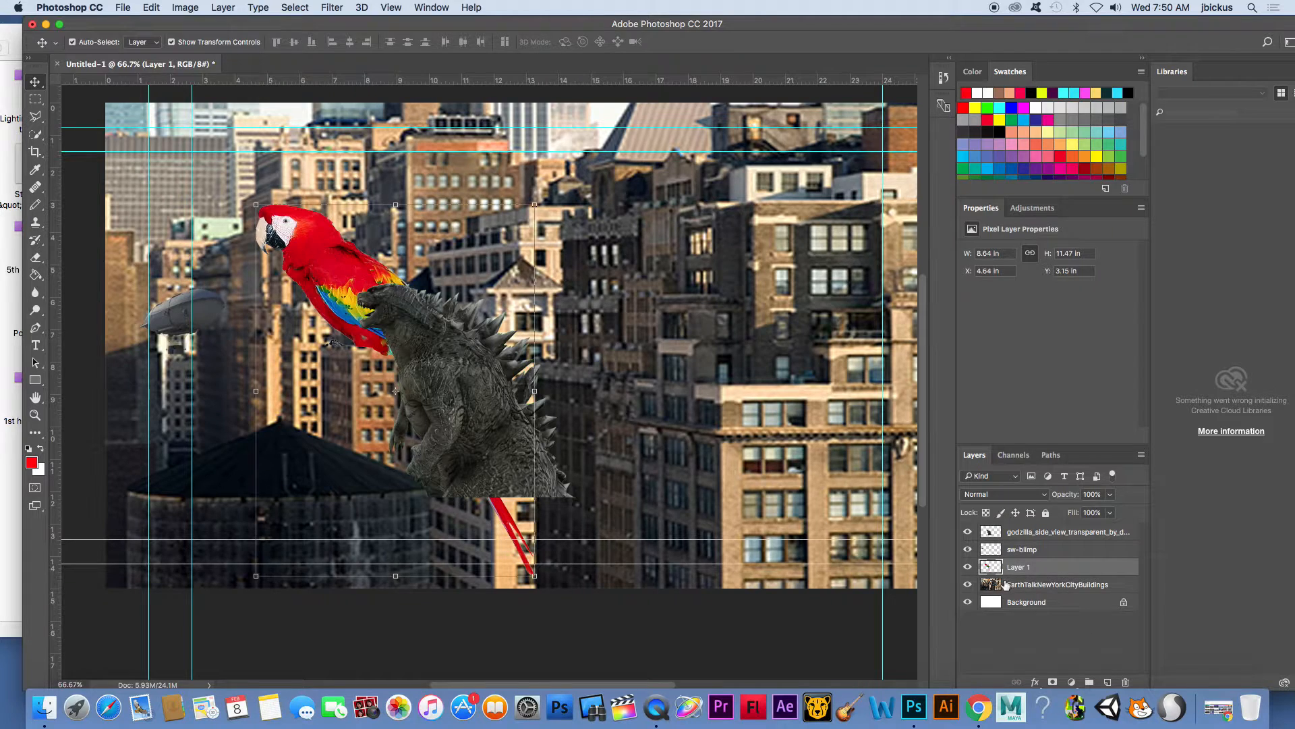
click(968, 567)
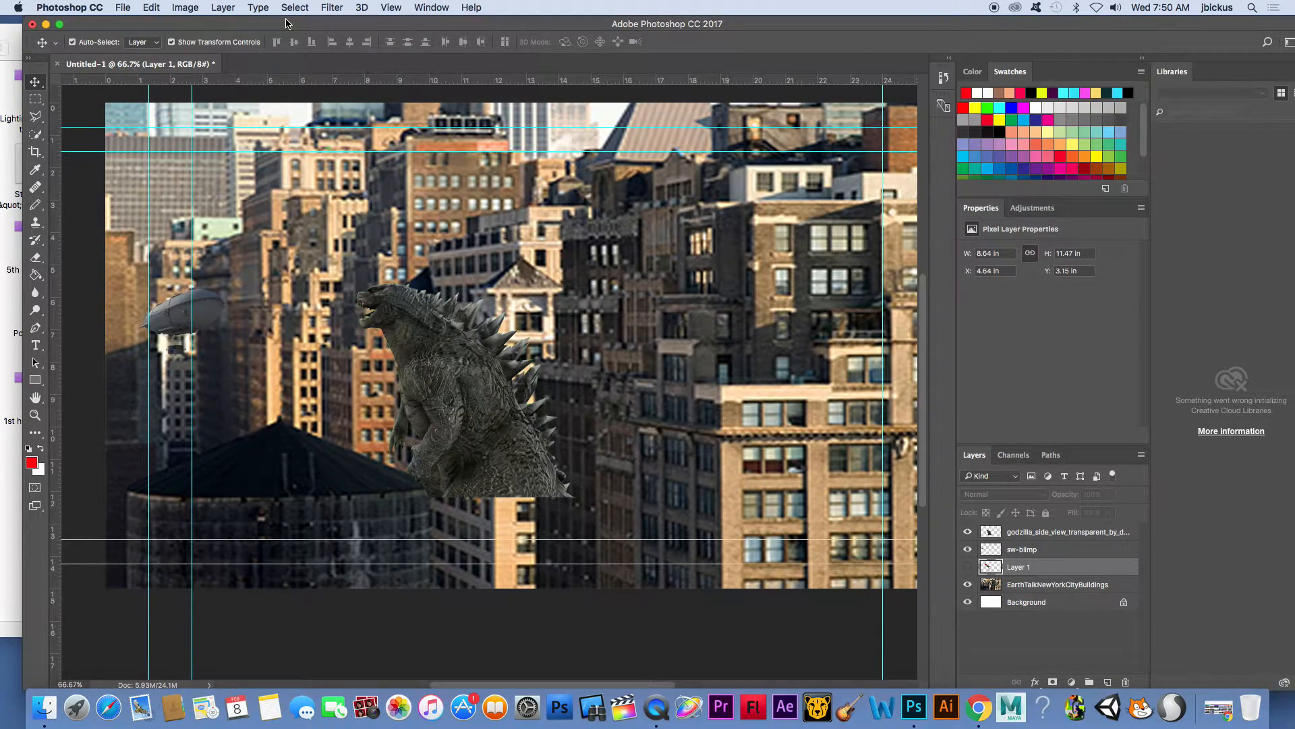
click(968, 532)
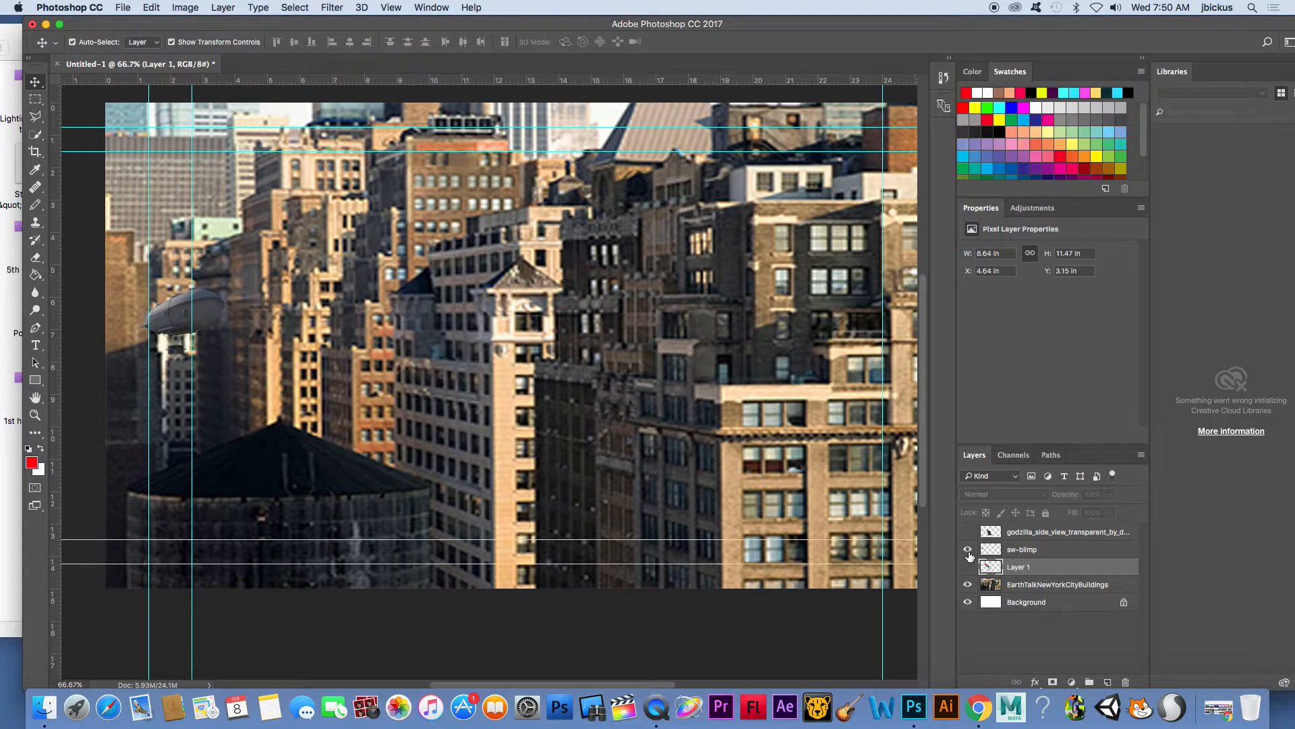
click(967, 549)
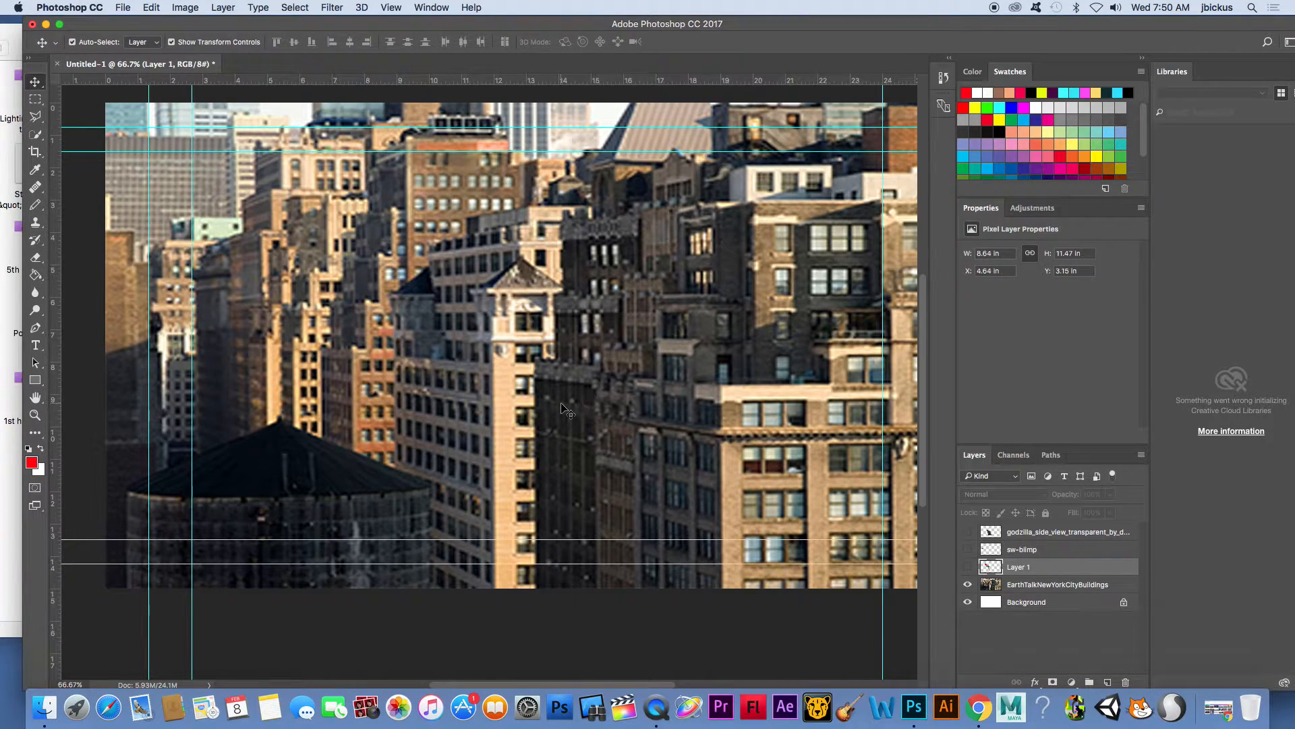
Step: Try to select the water tower on the EarthTalkNewYorkCityBuildings layer with the Quick Selection tool, and clear the selection
click(35, 134)
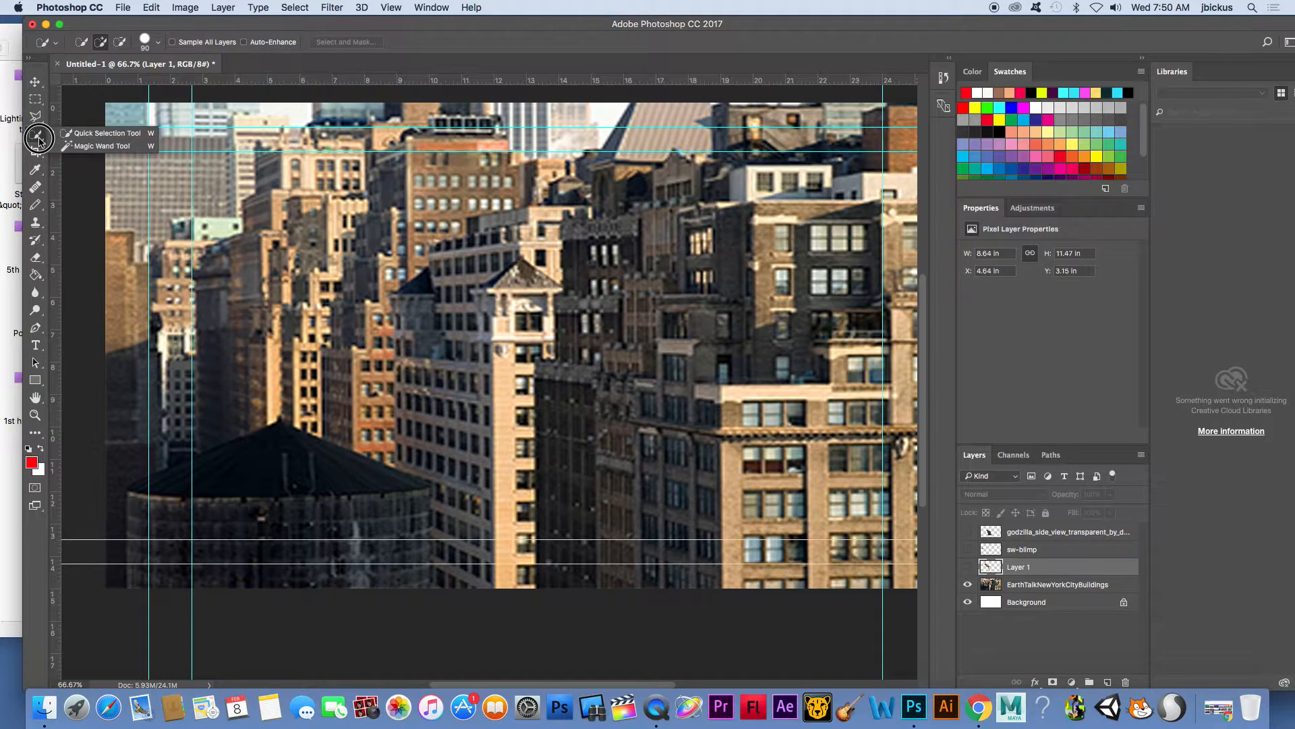
click(87, 138)
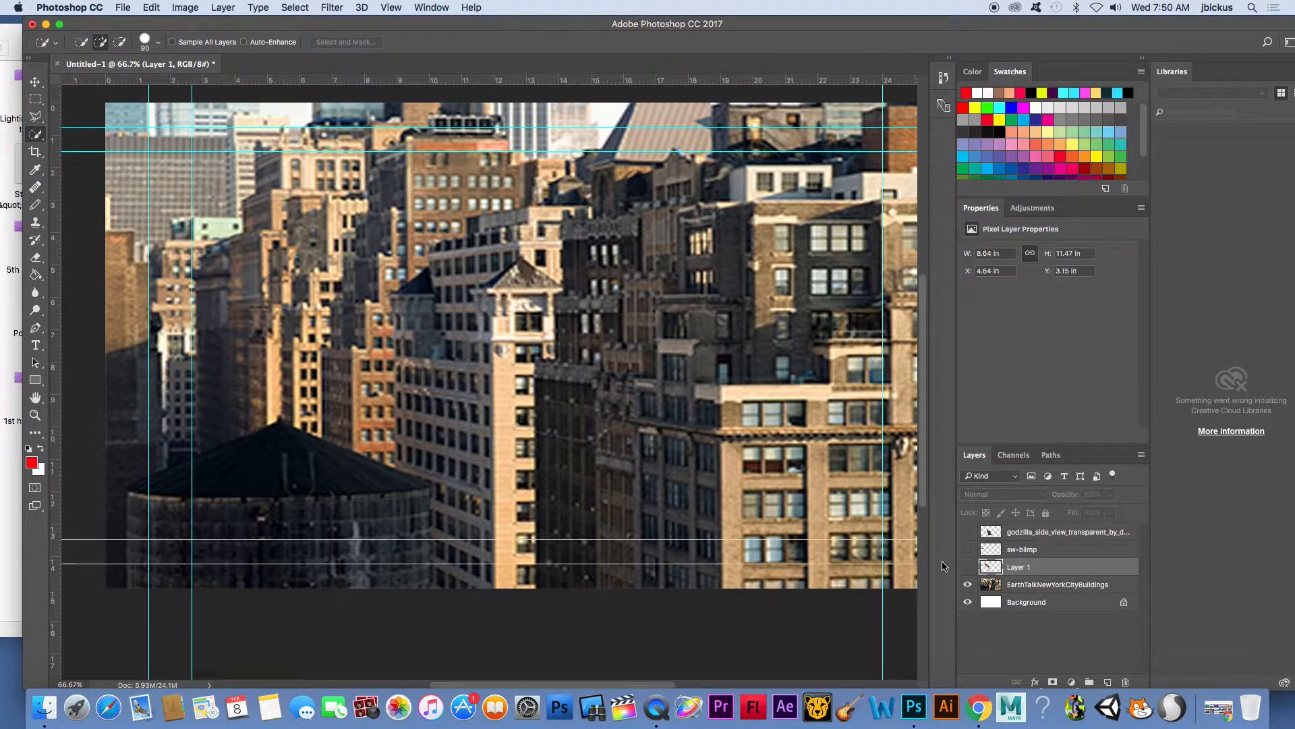
click(987, 585)
mouse_move(384, 581)
mouse_down()
mouse_move(375, 520)
mouse_move(327, 478)
mouse_move(326, 515)
mouse_up()
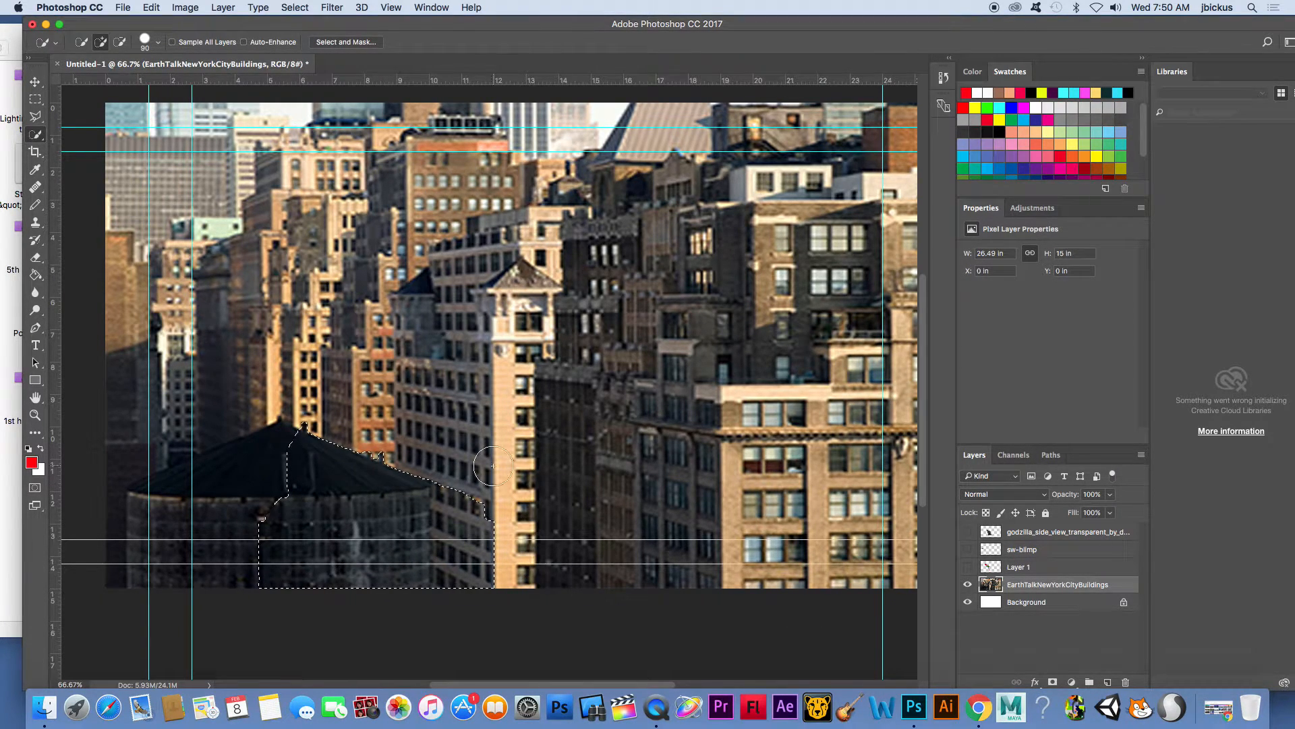
mouse_move(472, 593)
mouse_down()
mouse_move(471, 492)
mouse_move(456, 492)
mouse_move(448, 587)
mouse_move(448, 494)
mouse_move(432, 480)
mouse_move(447, 517)
mouse_up()
key(ctrl+d)
Step: Draw a closed Pen tool path around the water tower, following its conical roof and extending to the canvas's bottom edge
click(35, 328)
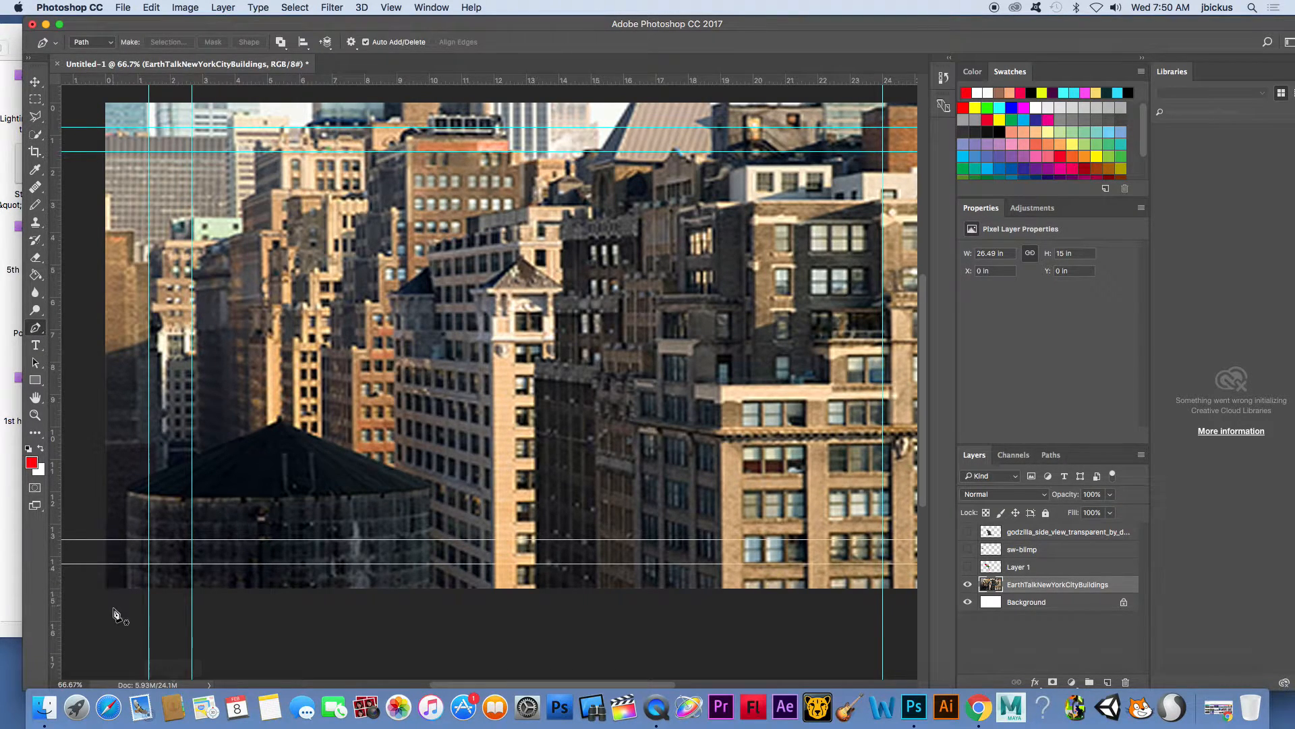
click(128, 590)
click(128, 488)
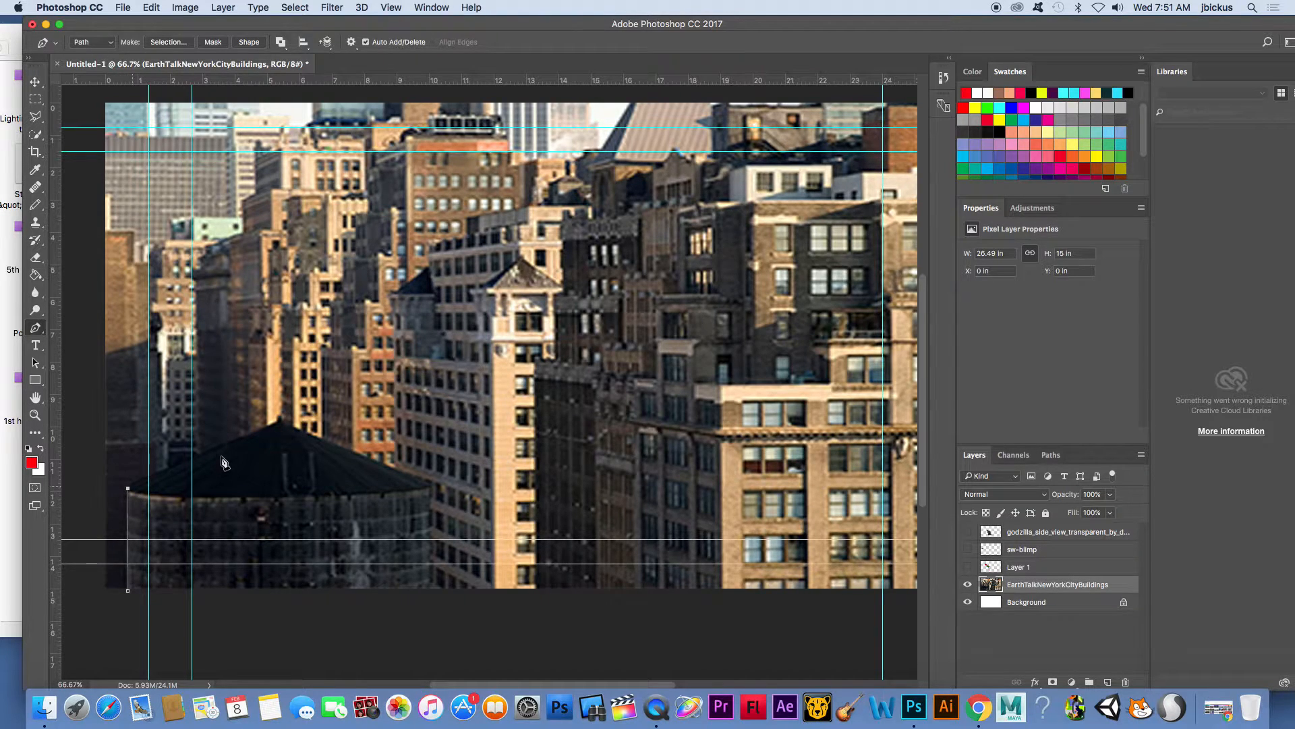
click(277, 422)
click(431, 486)
click(434, 591)
click(129, 592)
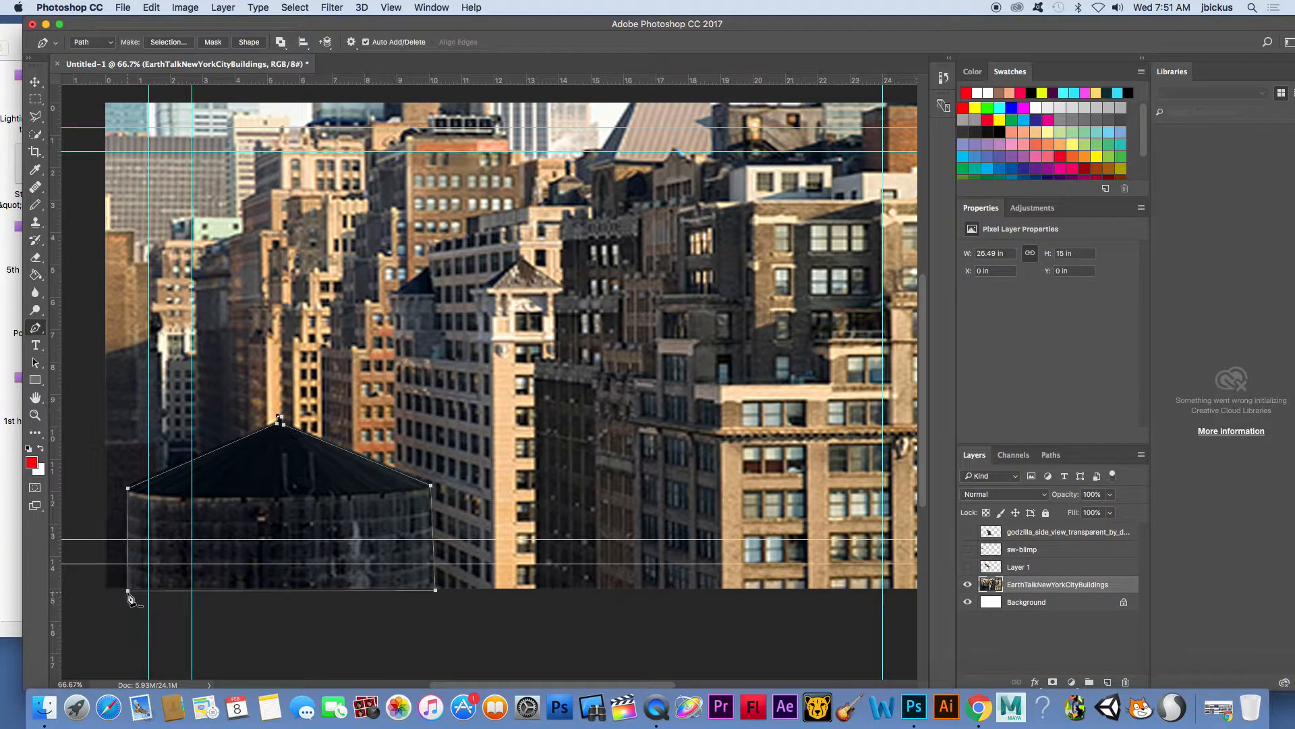
Step: Convert the water tower path into a new anti-aliased selection with a feather radius of 0 pixels
right_click(269, 496)
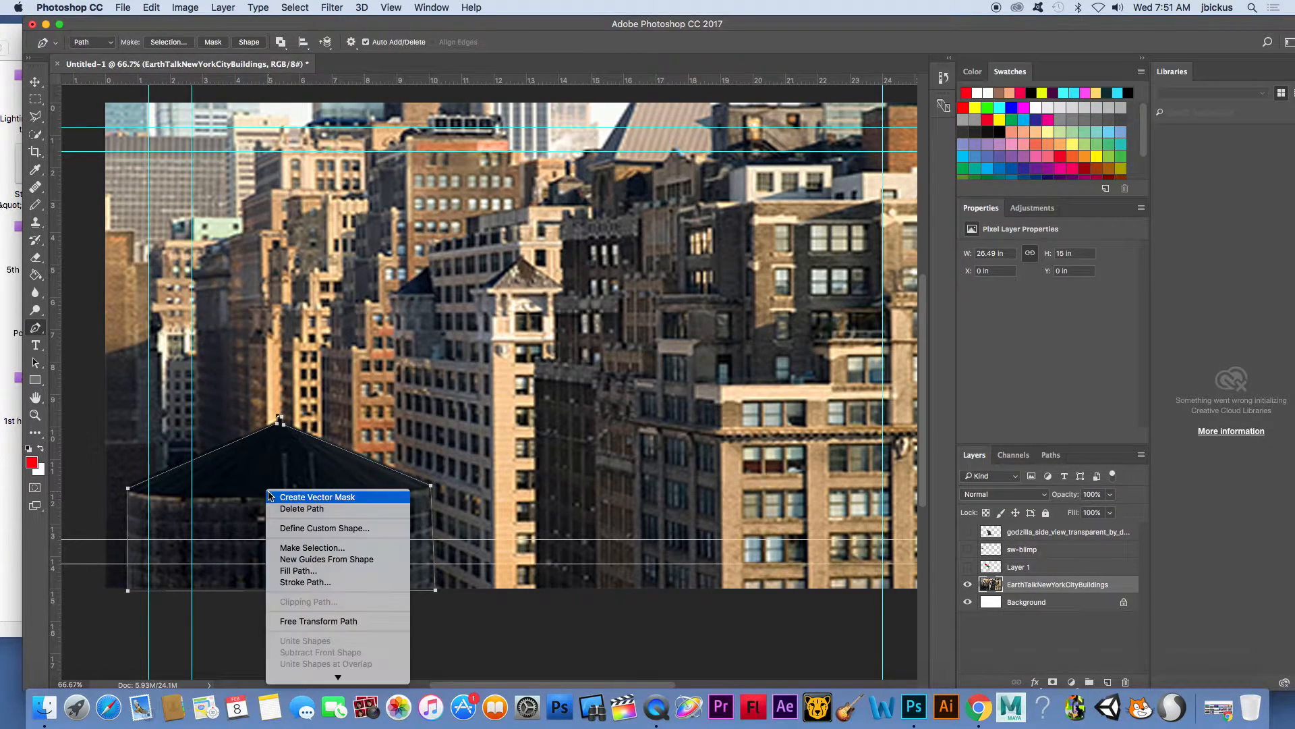
click(320, 547)
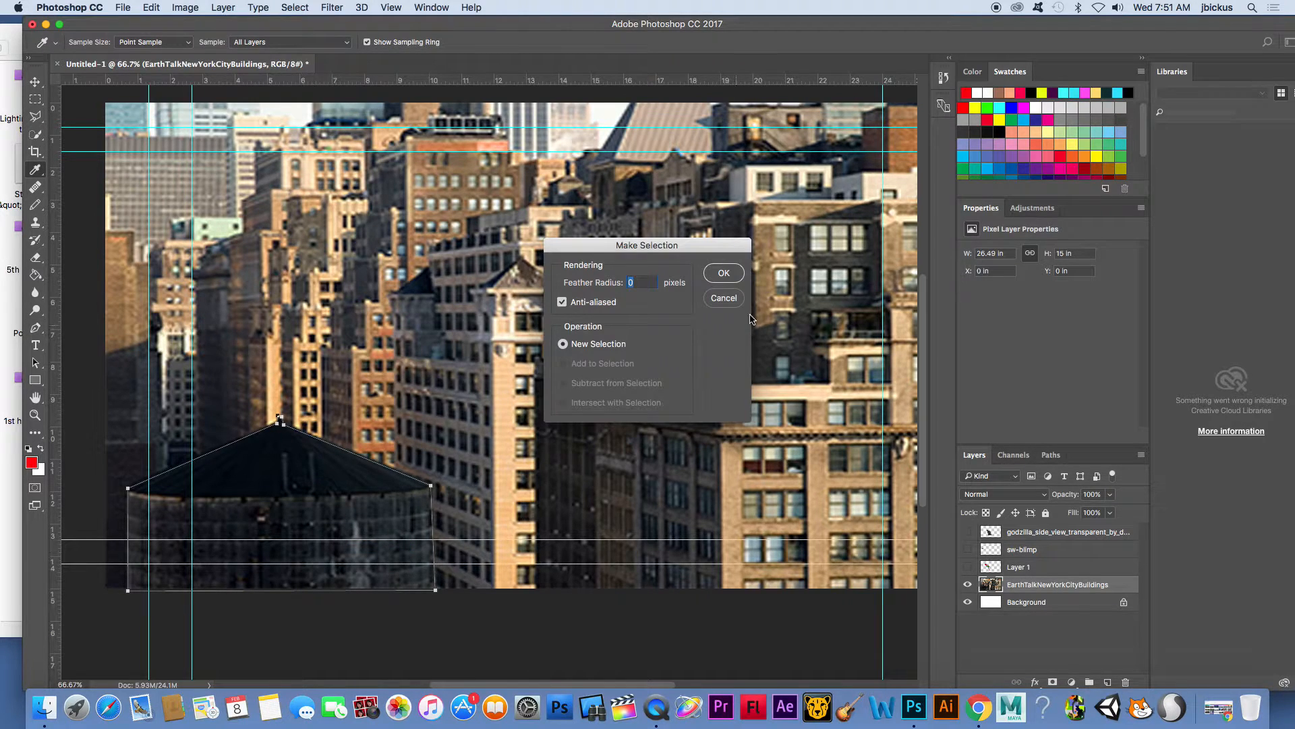
click(724, 273)
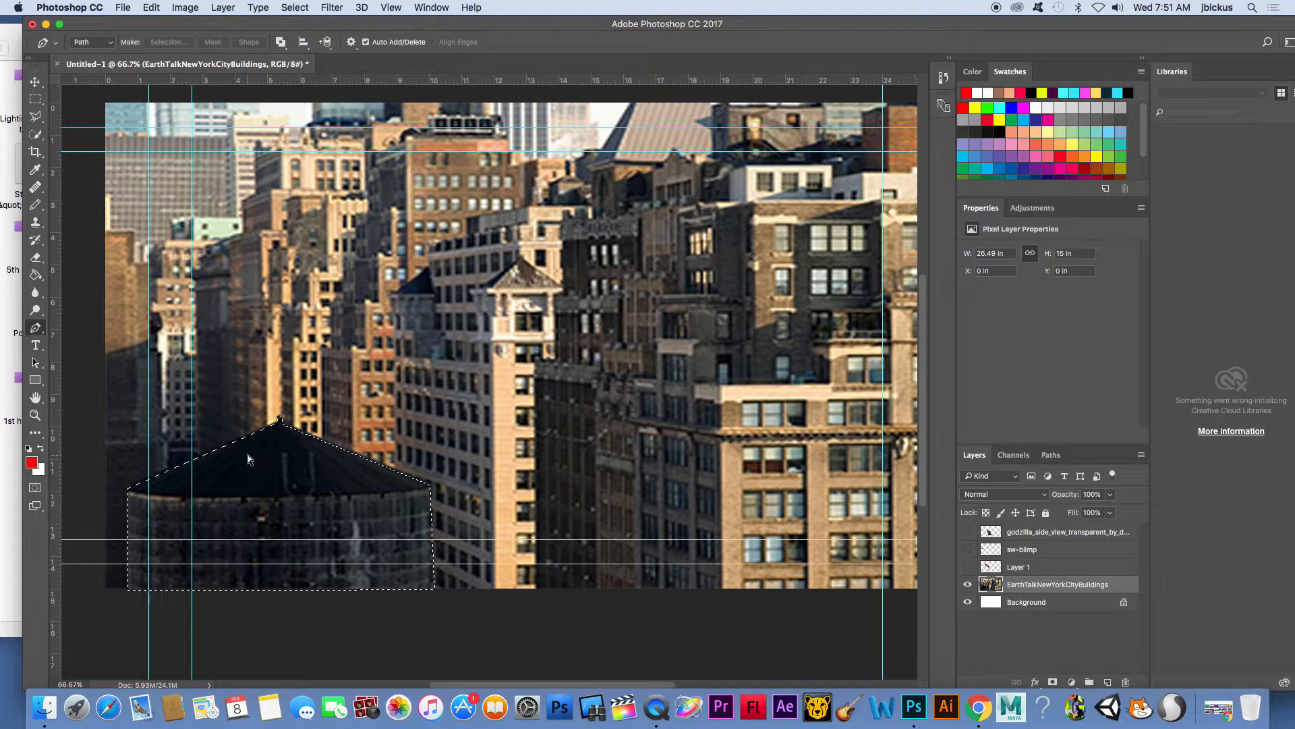
Step: Copy the selected water tower onto its own layer above the city, and toggle the city layer's visibility to check the cutout
key(super+BackSpace)
key(super+z)
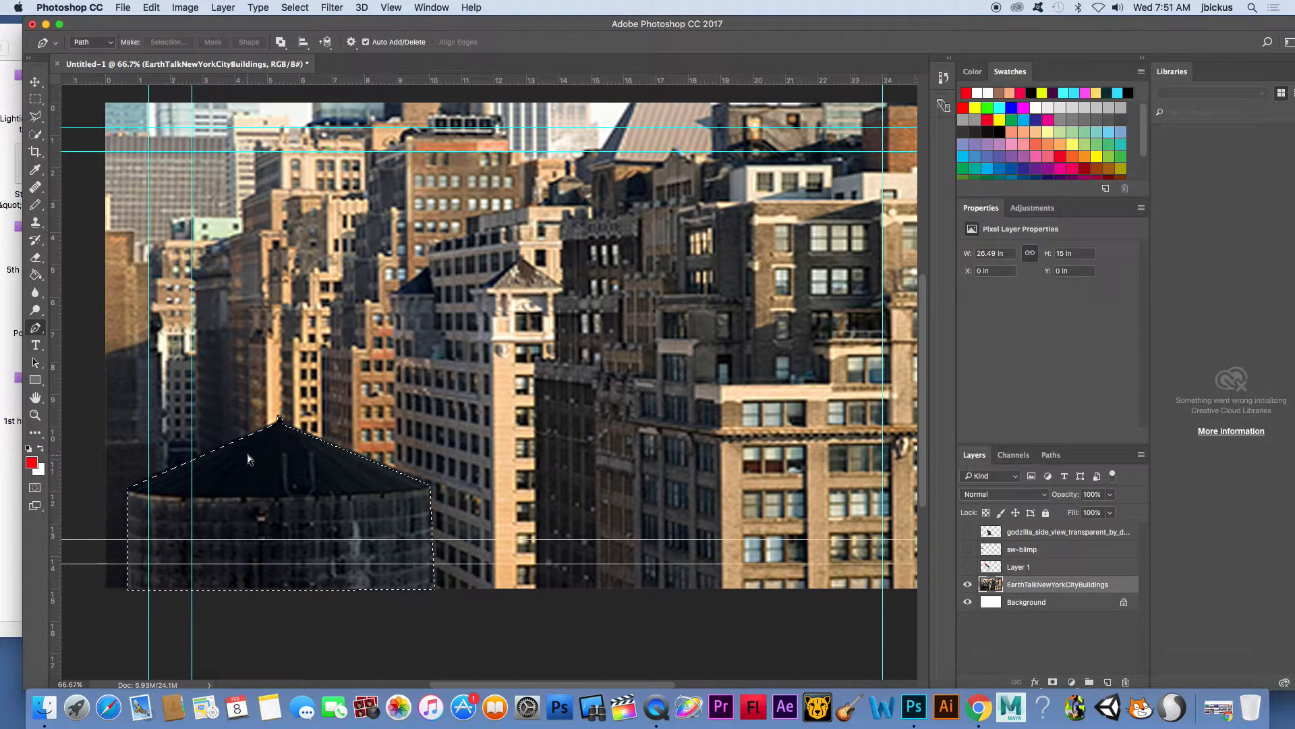
click(152, 7)
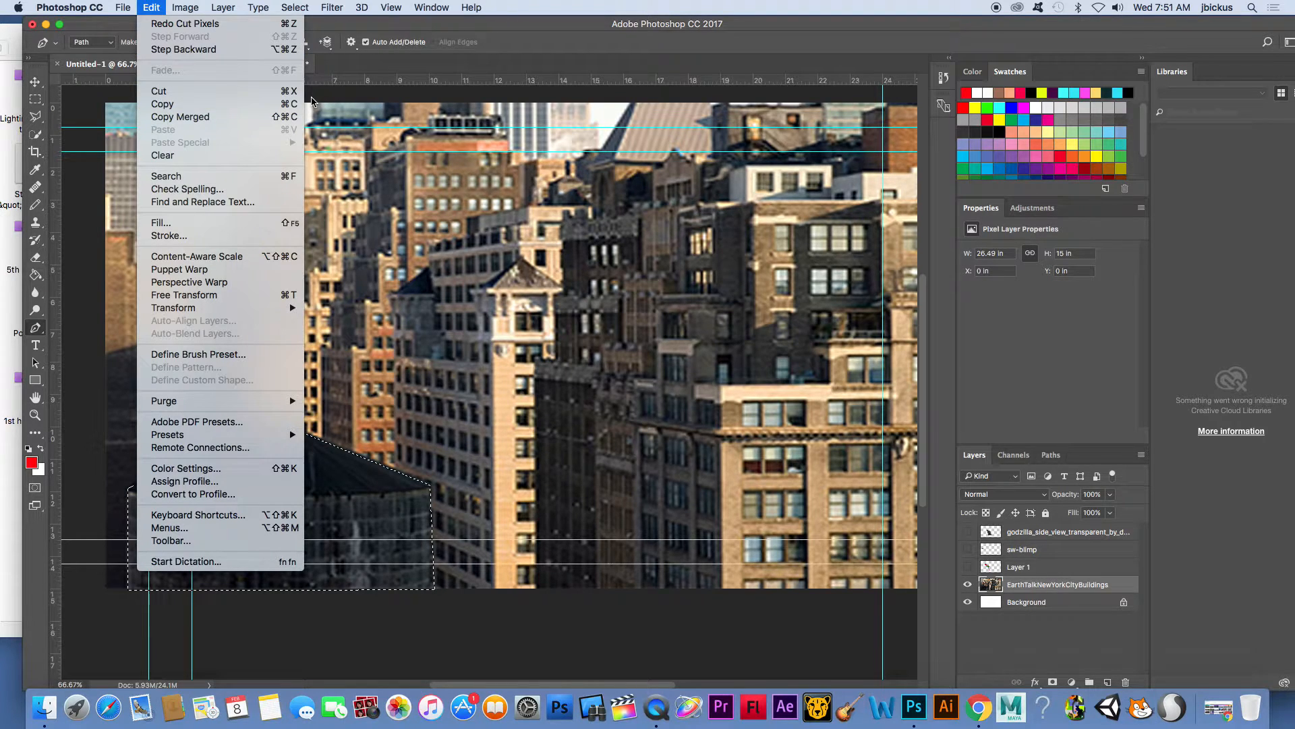
click(445, 30)
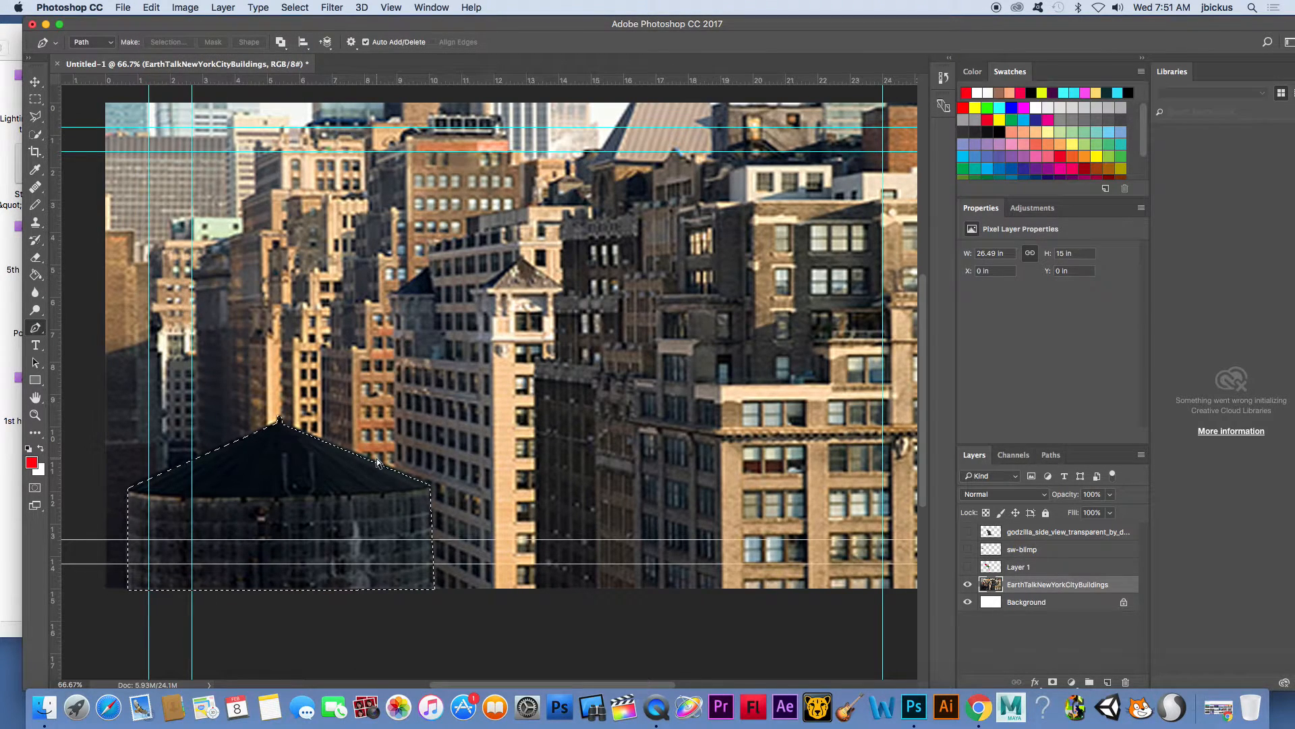
key(super+v)
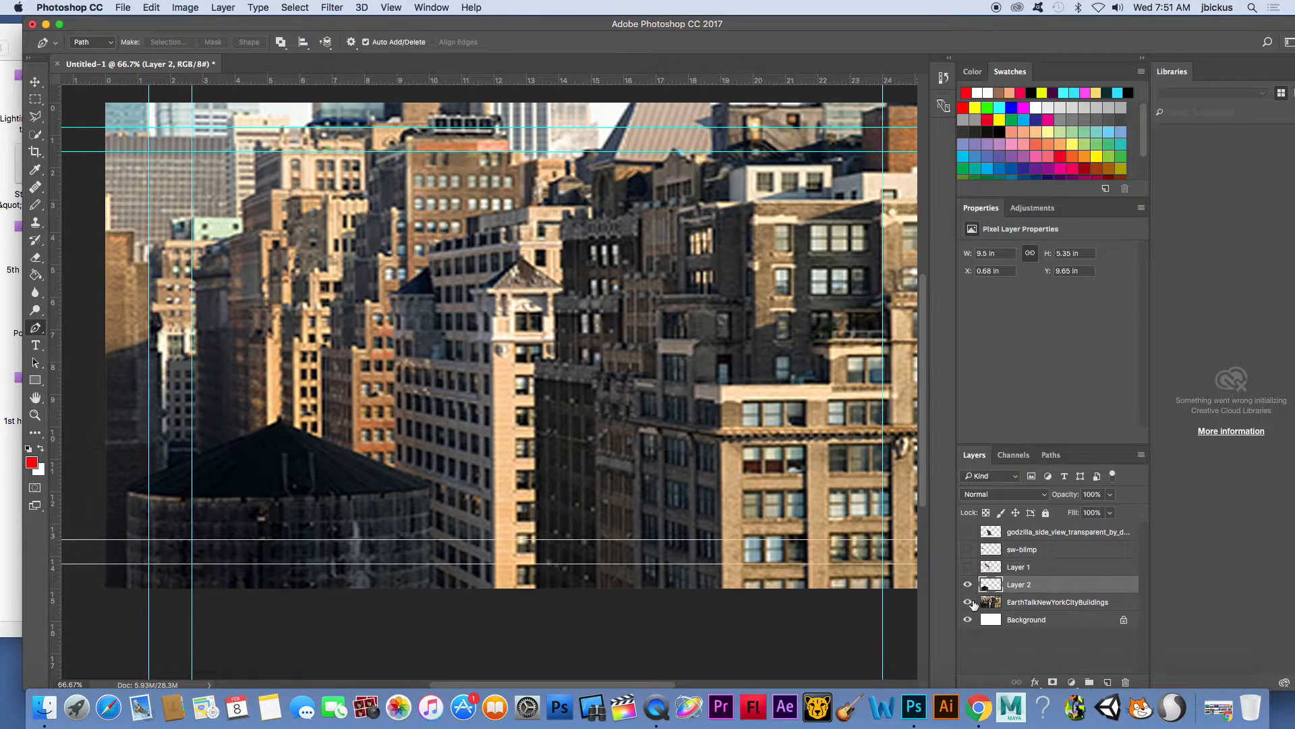
click(969, 602)
click(970, 601)
click(968, 602)
click(969, 602)
Step: Enlarge the water tower layer to about 11.21 × 6.31 in and fit it into the canvas's lower-left corner
click(34, 80)
drag(436, 413, 472, 390)
mouse_move(414, 479)
mouse_down()
mouse_move(297, 598)
mouse_move(408, 457)
mouse_move(392, 483)
mouse_up()
drag(452, 393, 468, 384)
key(Return)
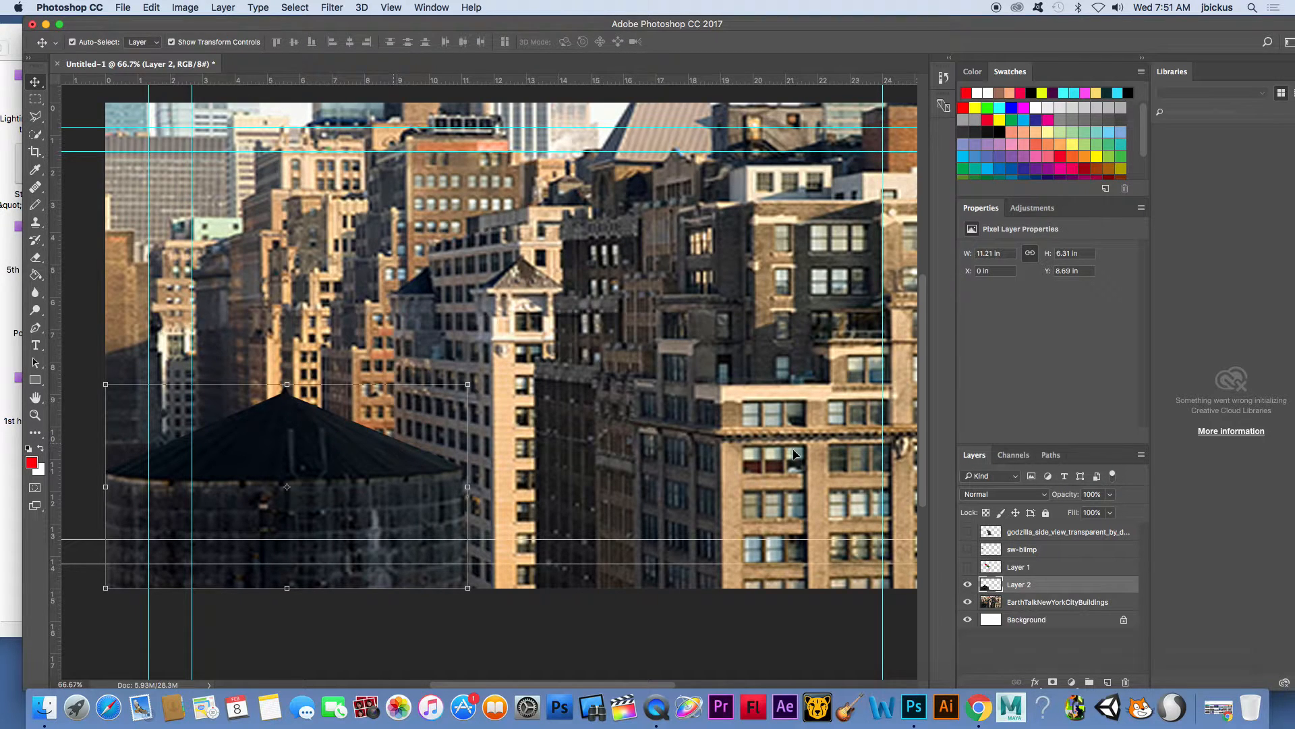
Step: Draw a closed Pen tool path around the foreground buildings in the city's right half, following their rooflines and the canvas's right and bottom edges
click(35, 328)
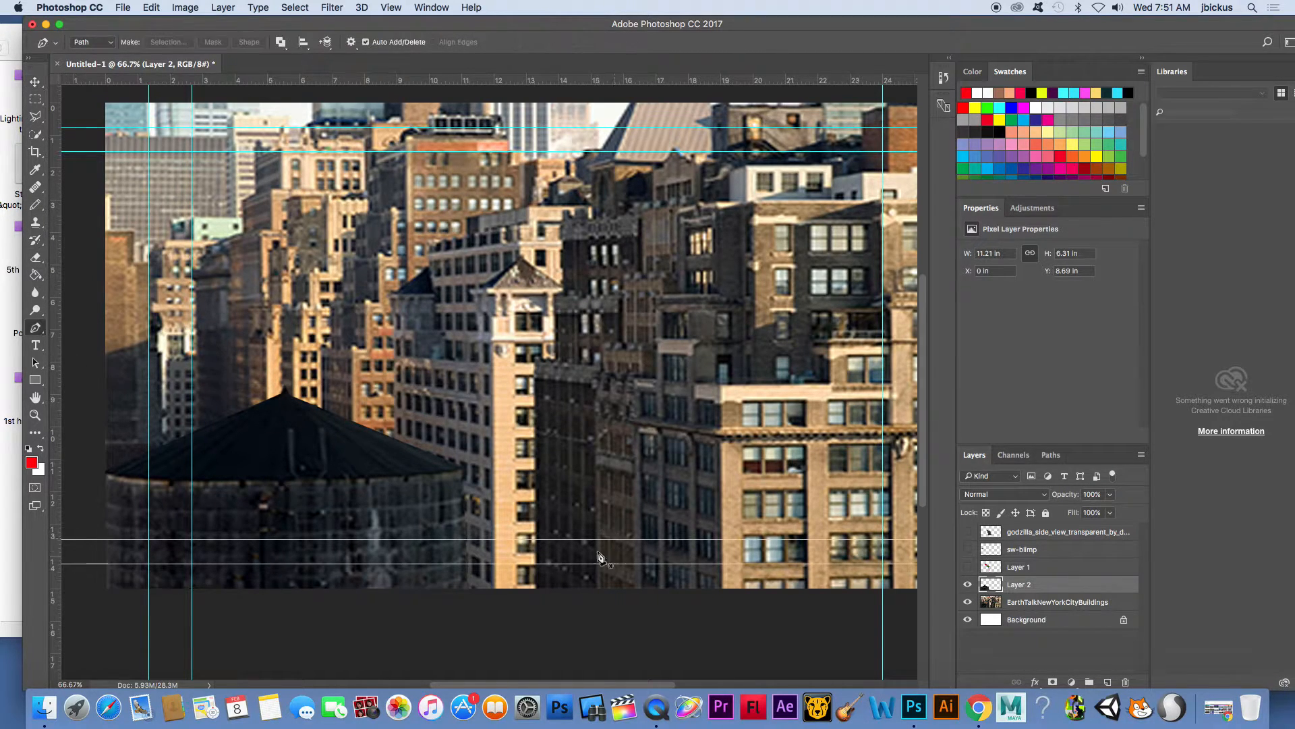
click(538, 594)
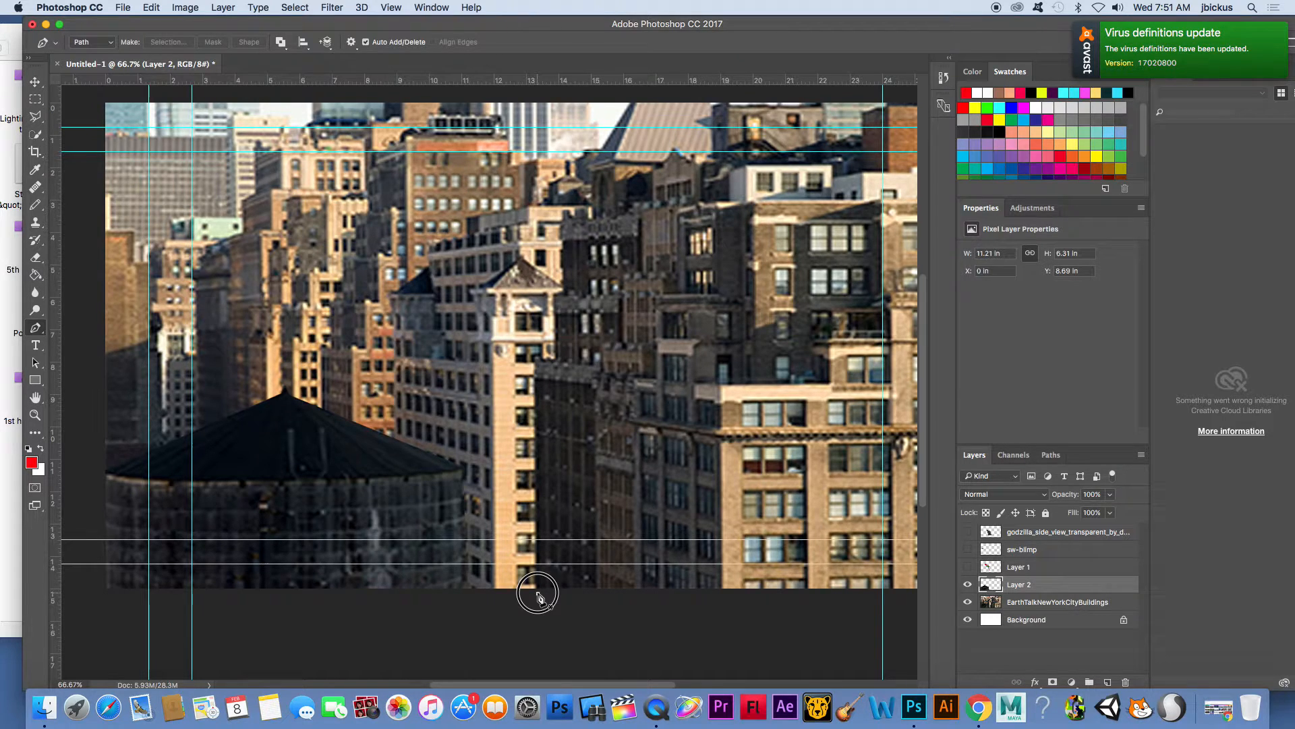
click(537, 358)
click(557, 360)
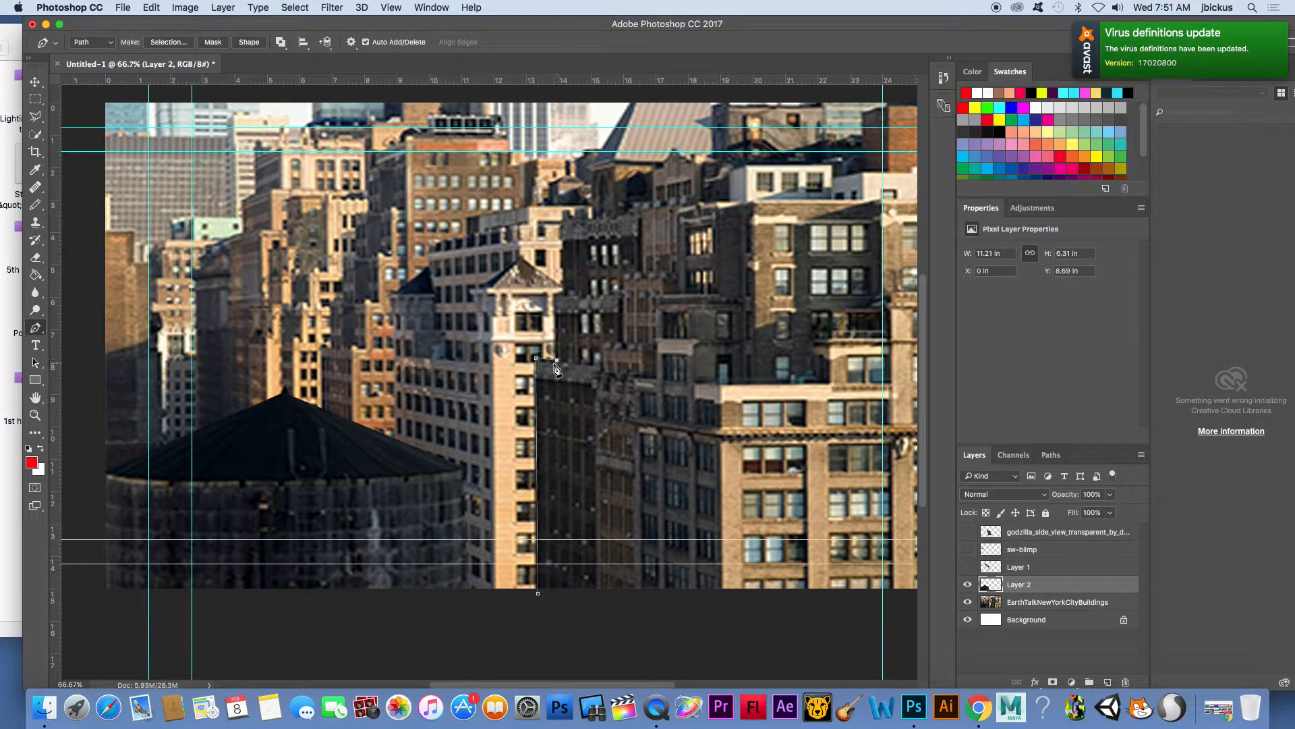
click(556, 294)
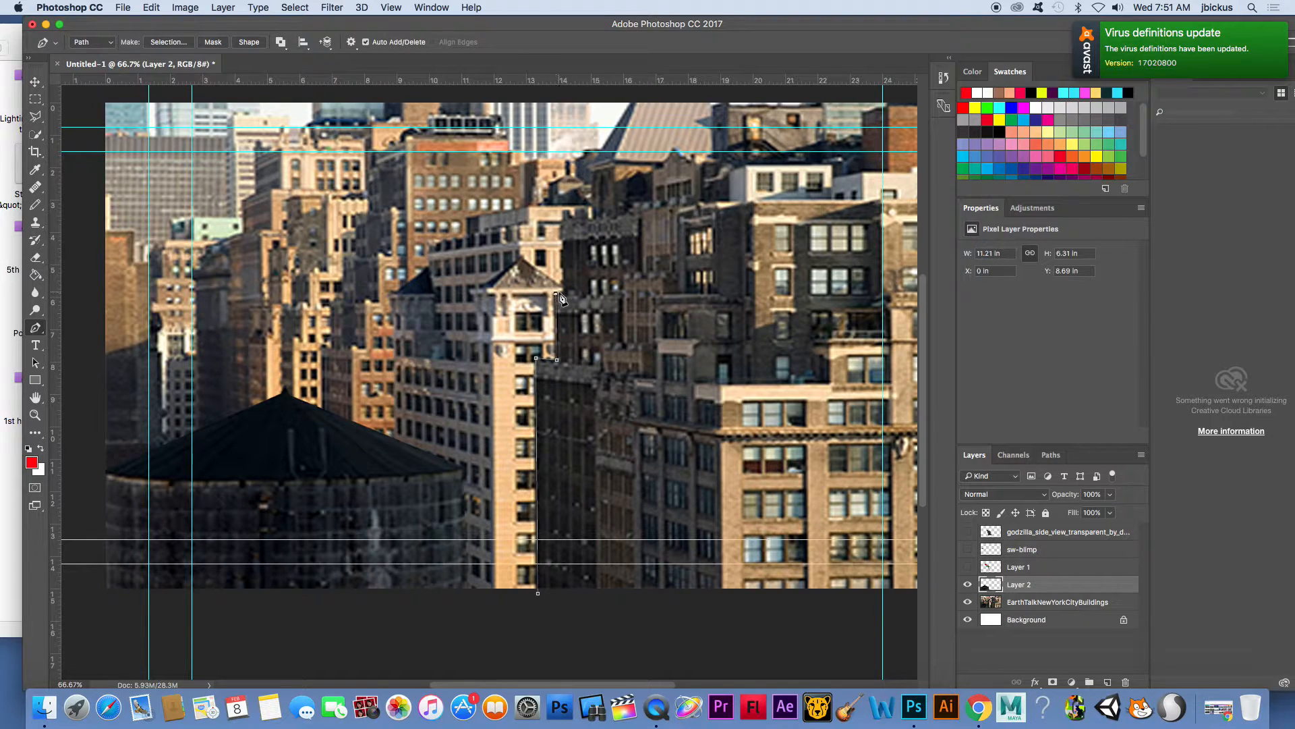
click(560, 223)
click(578, 205)
click(585, 211)
click(592, 215)
click(710, 97)
click(713, 106)
click(732, 103)
click(755, 102)
click(770, 102)
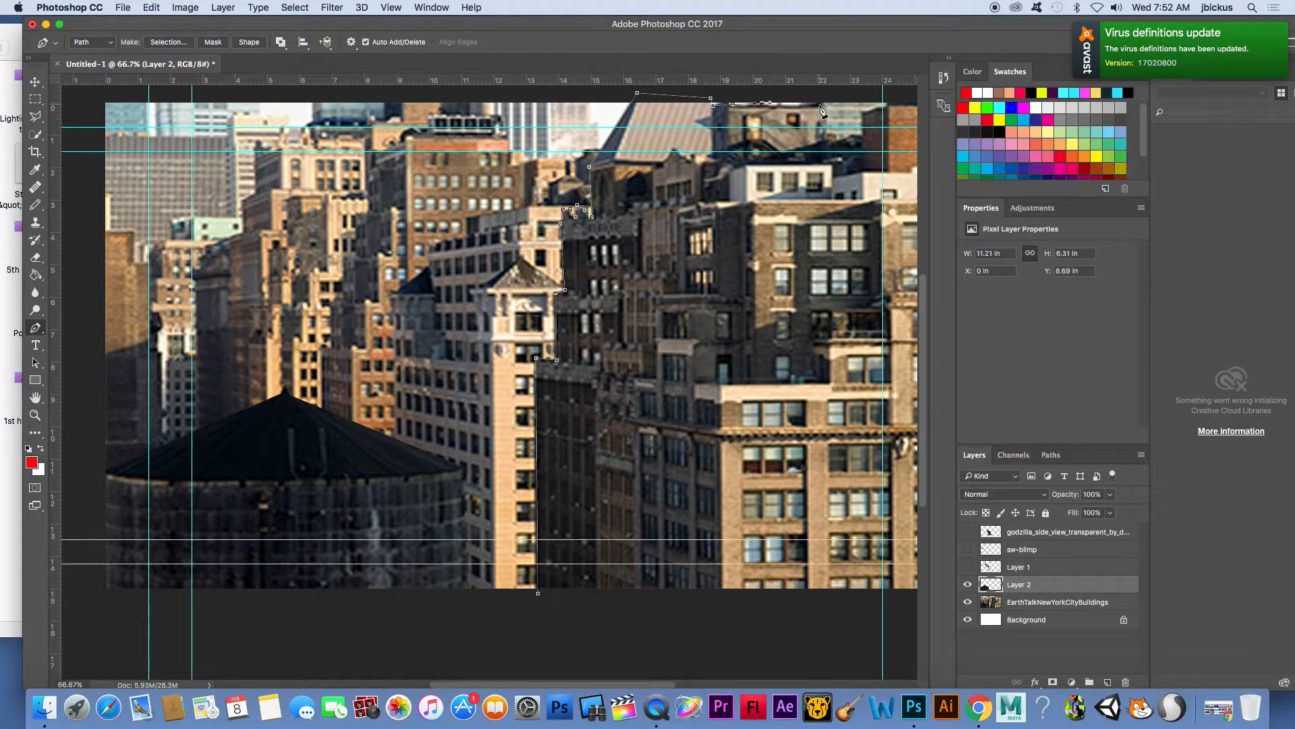
click(825, 136)
click(841, 138)
click(859, 116)
click(892, 102)
scroll(911, 115, right, 5)
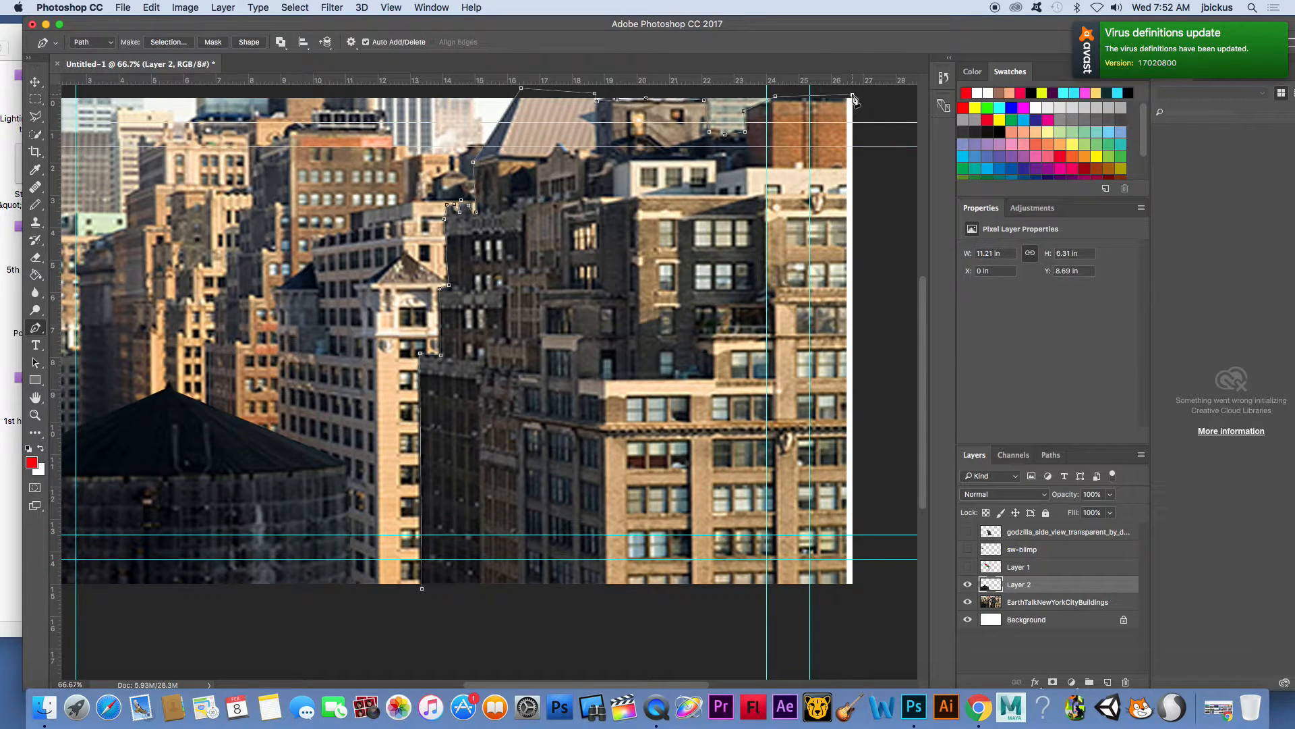
click(853, 594)
click(421, 588)
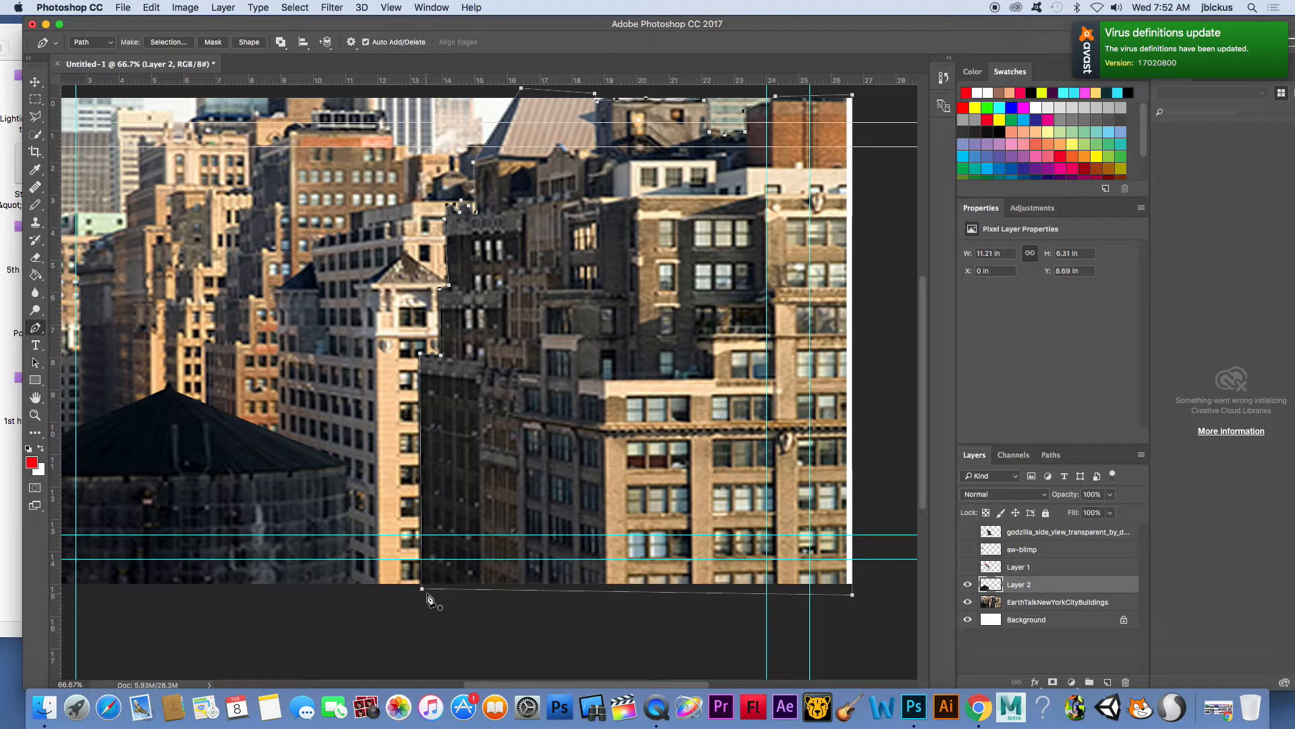
Step: Convert the foreground buildings path into a new anti-aliased selection with a feather radius of 0 pixels
right_click(570, 335)
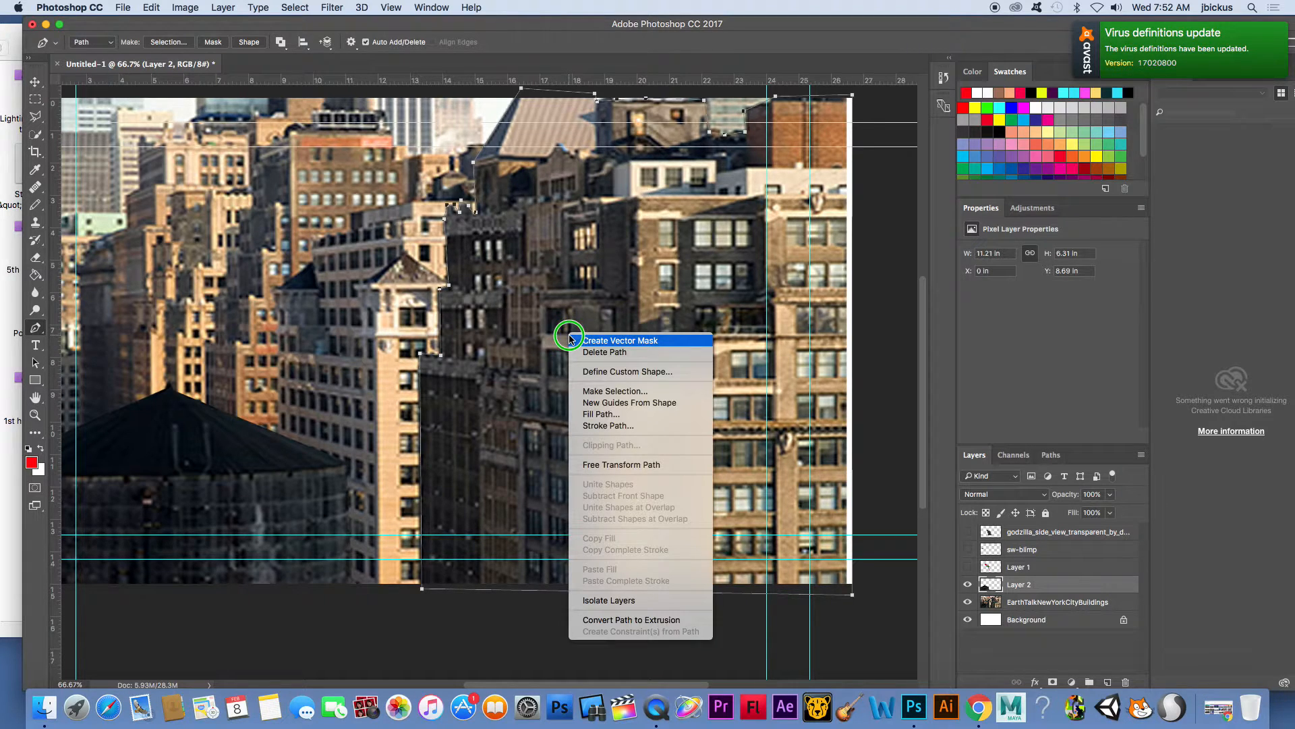
click(597, 391)
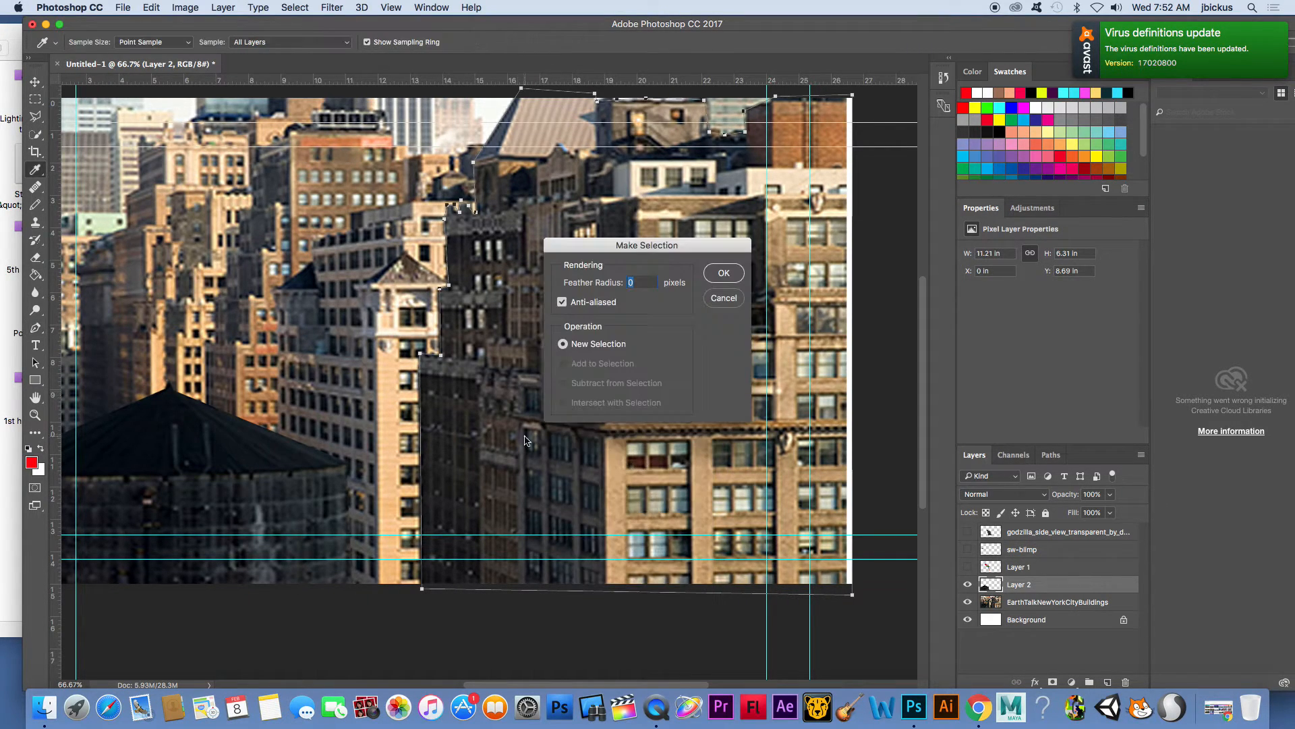
click(723, 274)
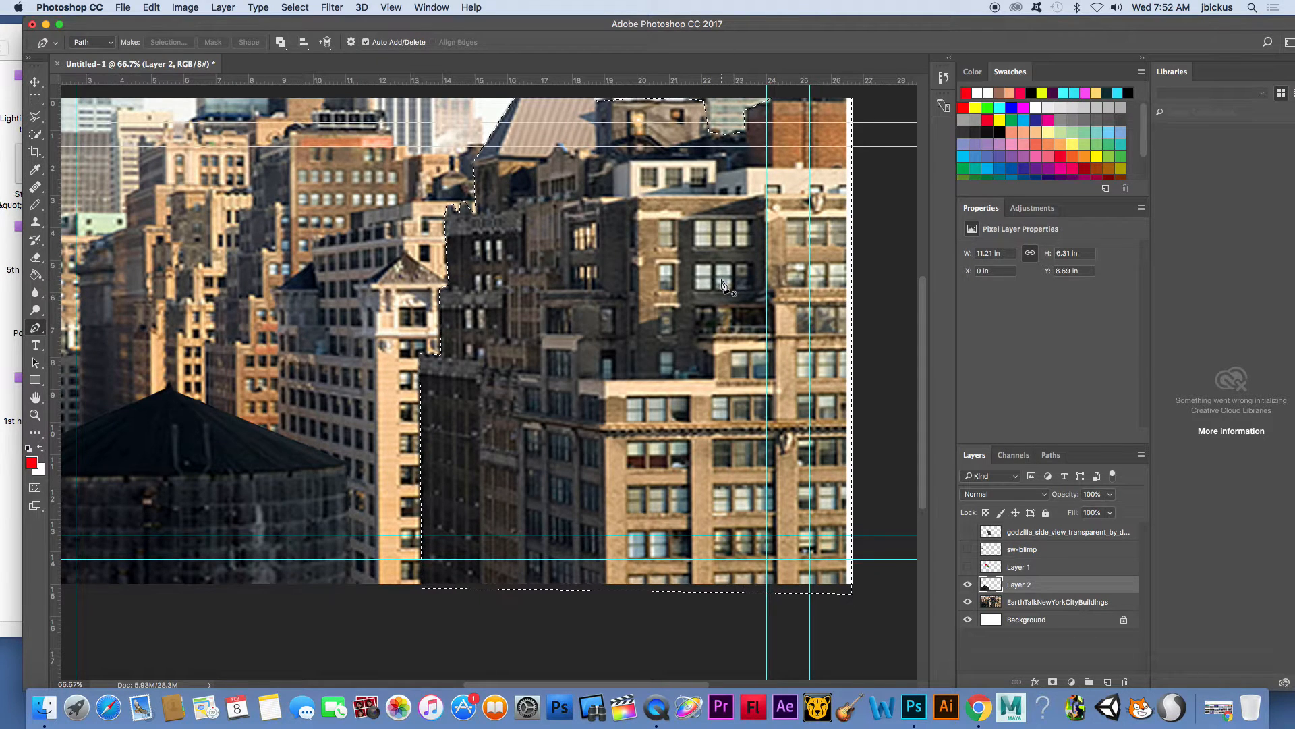
Step: Cut the selected buildings out of the EarthTalkNewYorkCityBuildings layer and paste them onto their own layer
key(super+x)
click(745, 241)
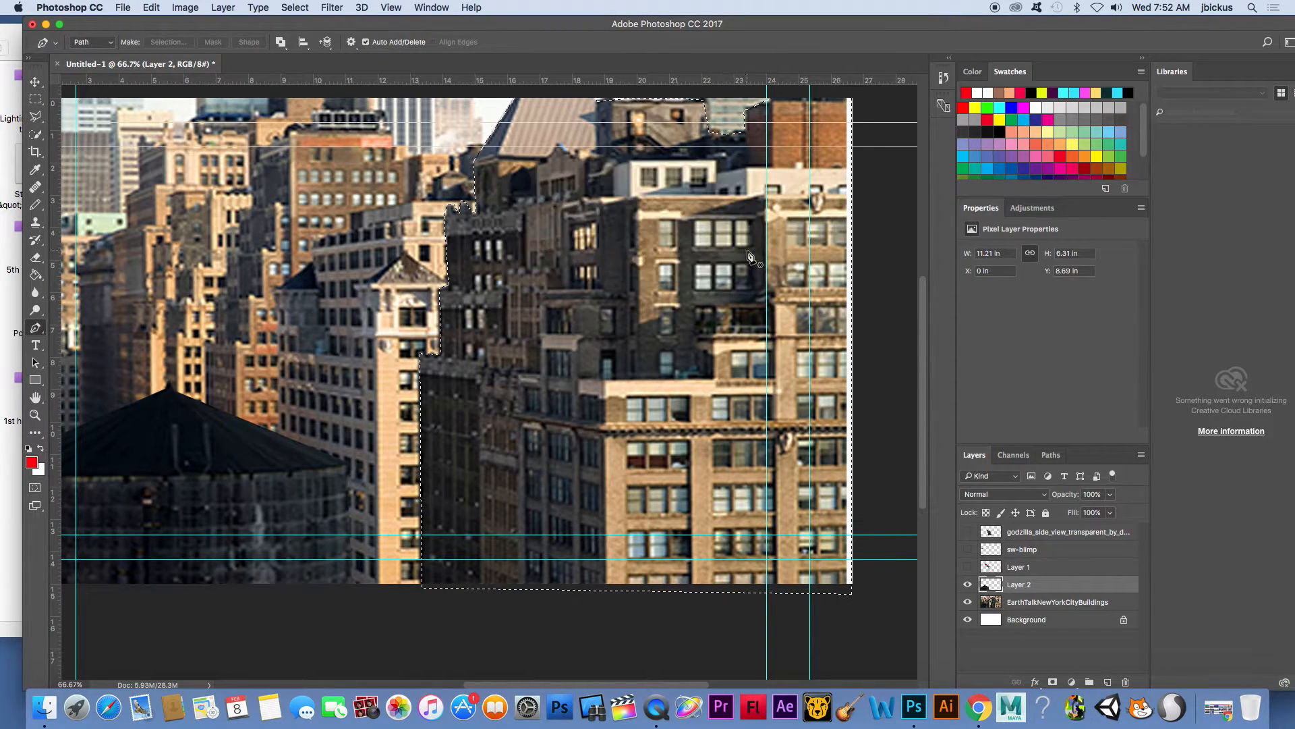
click(1034, 603)
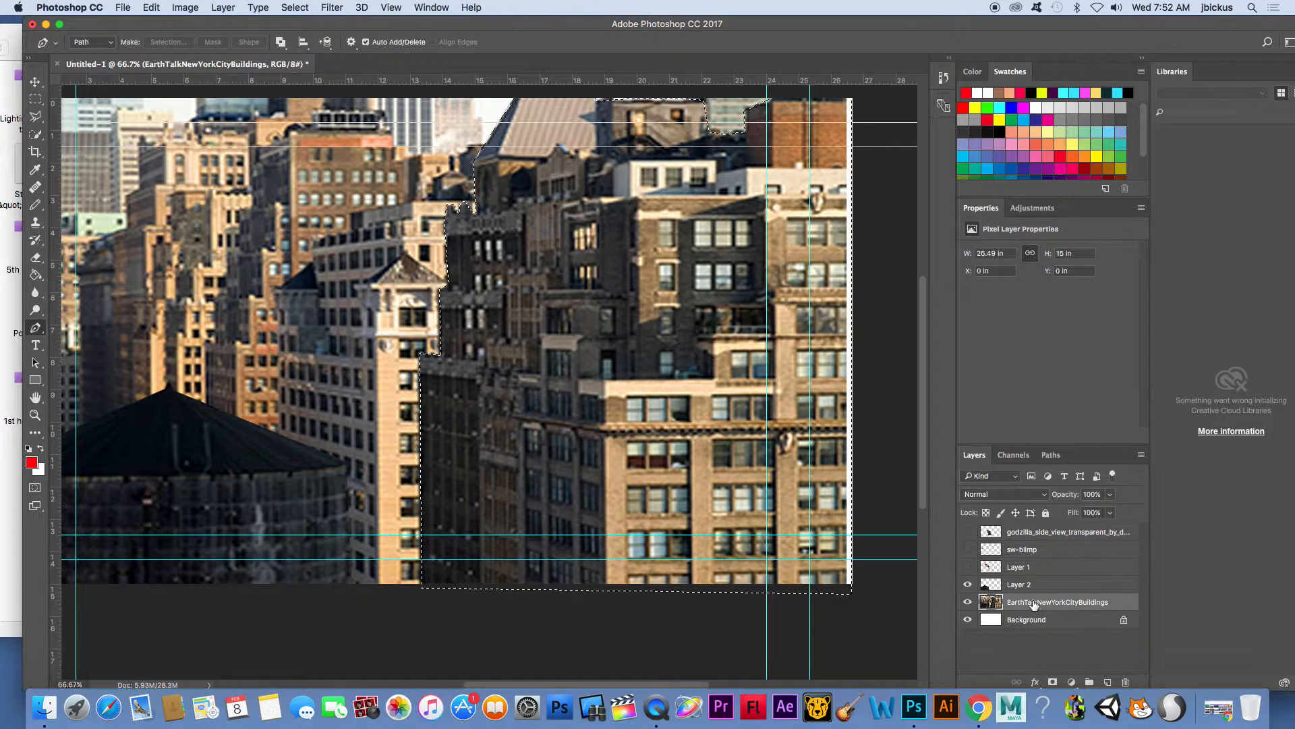
key(super+x)
key(super+v)
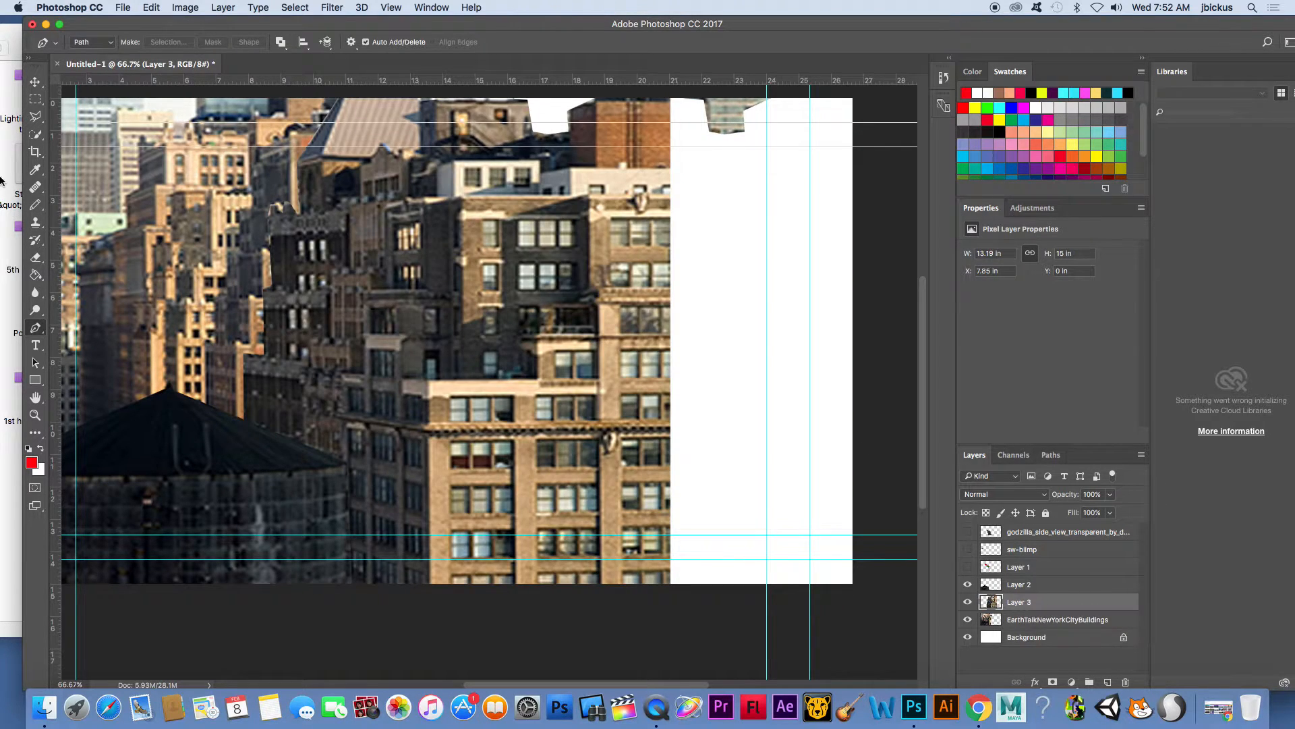
Step: Enlarge the cut-out buildings to about 13.74 × 16.04 in and move them against the canvas's right edge, covering the gap left in the city
click(34, 82)
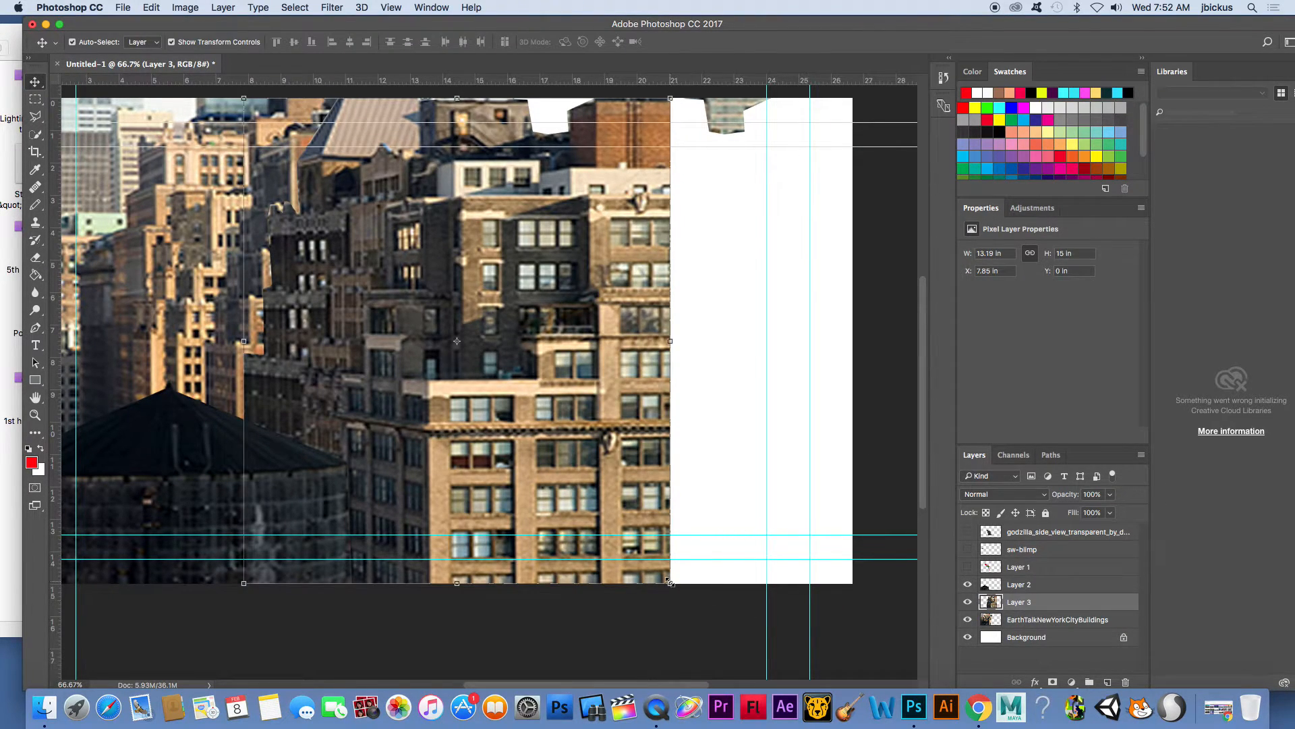
drag(670, 585, 717, 628)
drag(538, 464, 693, 446)
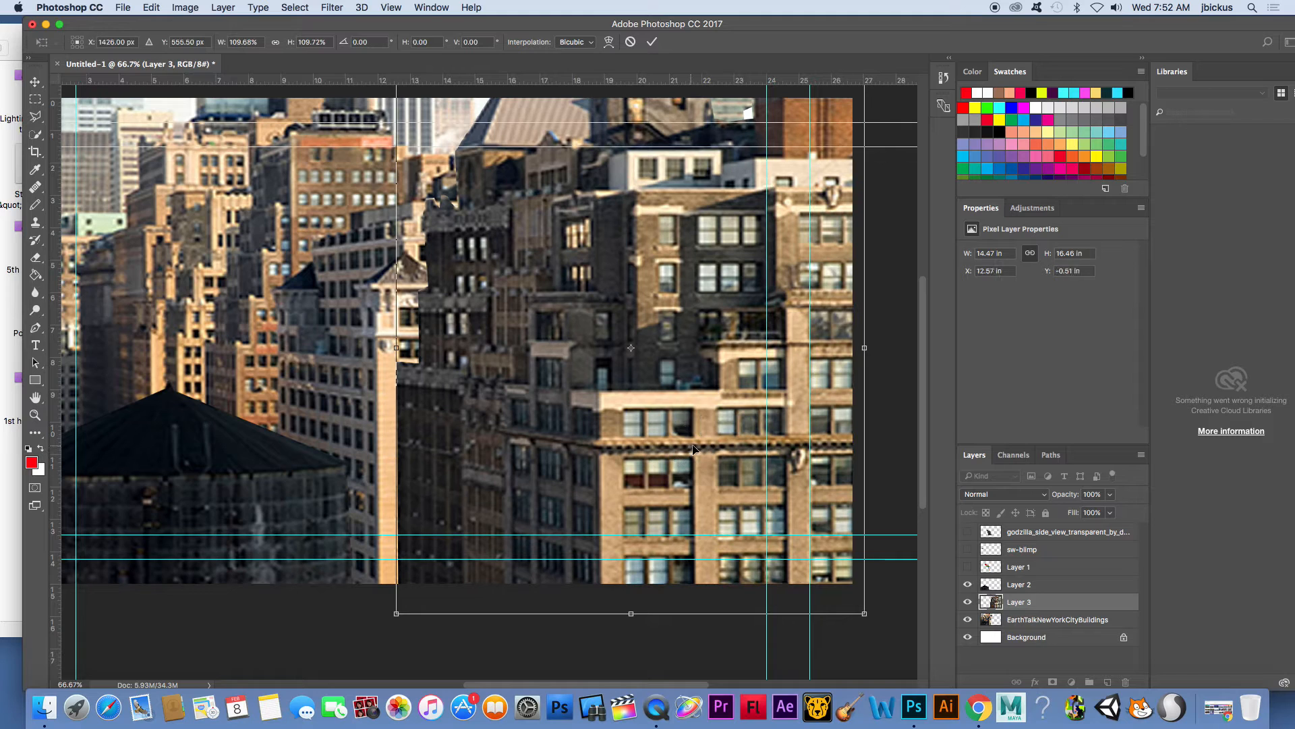
drag(866, 350, 854, 349)
mouse_move(500, 421)
mouse_down()
mouse_move(526, 415)
mouse_move(516, 412)
mouse_up()
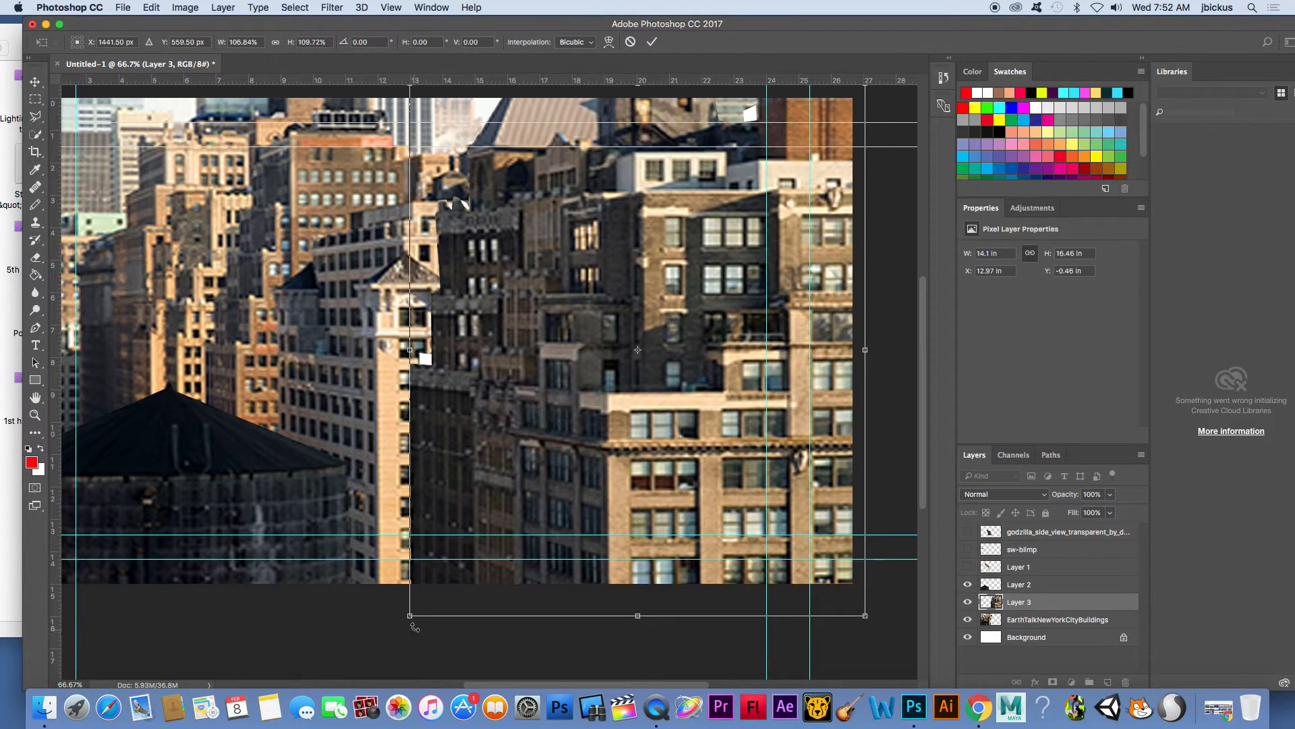
drag(411, 613, 390, 625)
drag(510, 514, 513, 562)
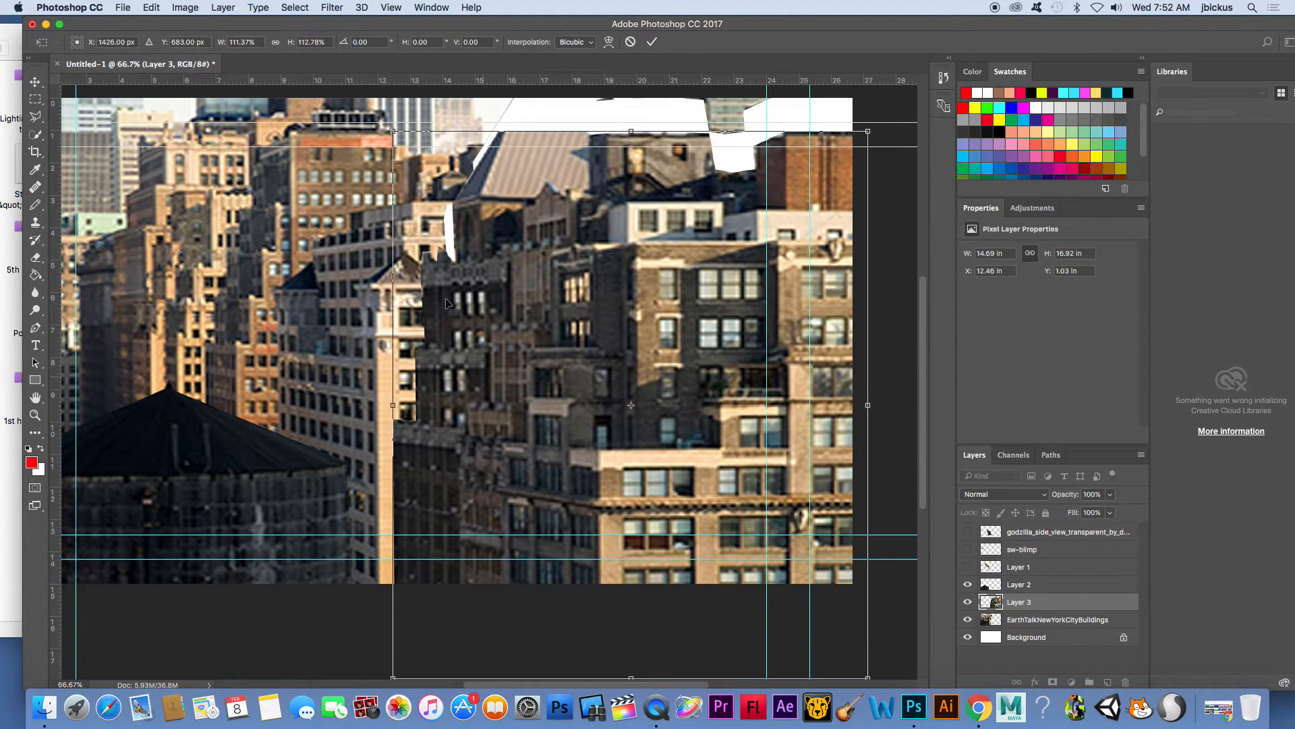
drag(388, 124, 439, 144)
drag(569, 267, 544, 199)
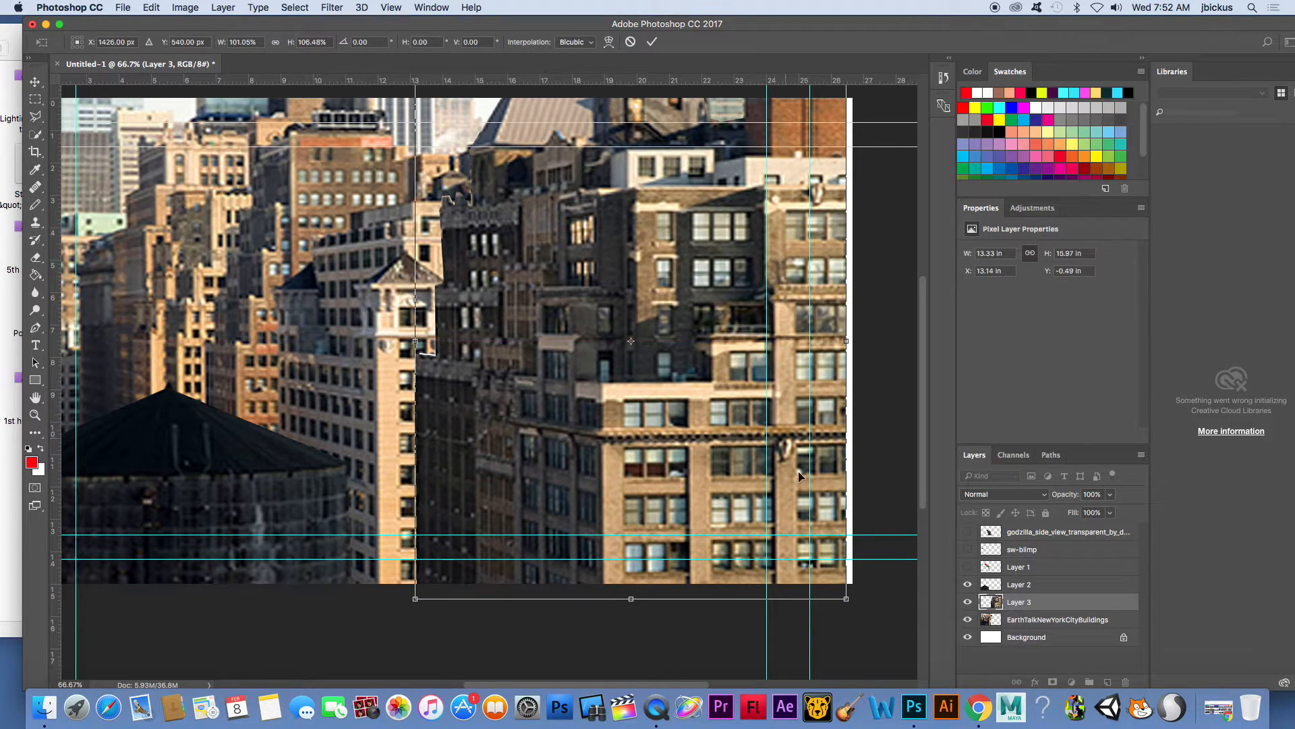
drag(851, 600, 861, 602)
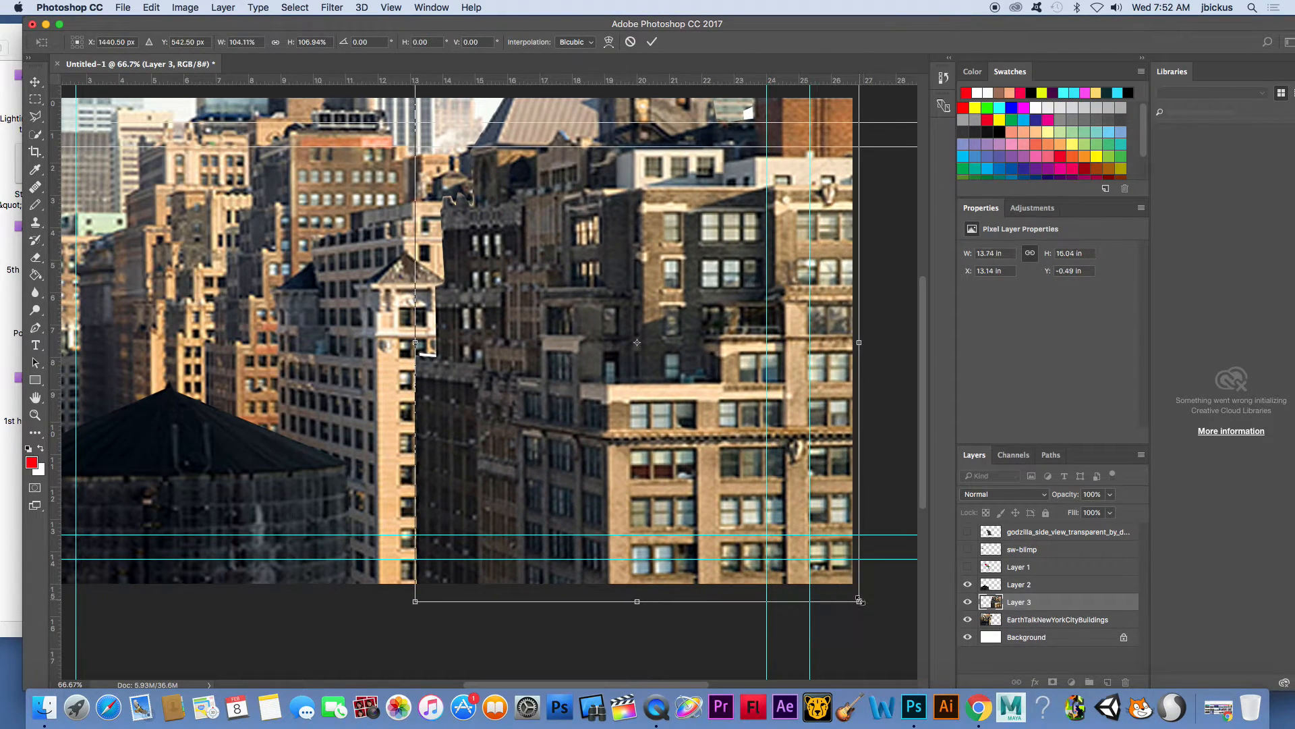
drag(699, 273, 673, 254)
key(Return)
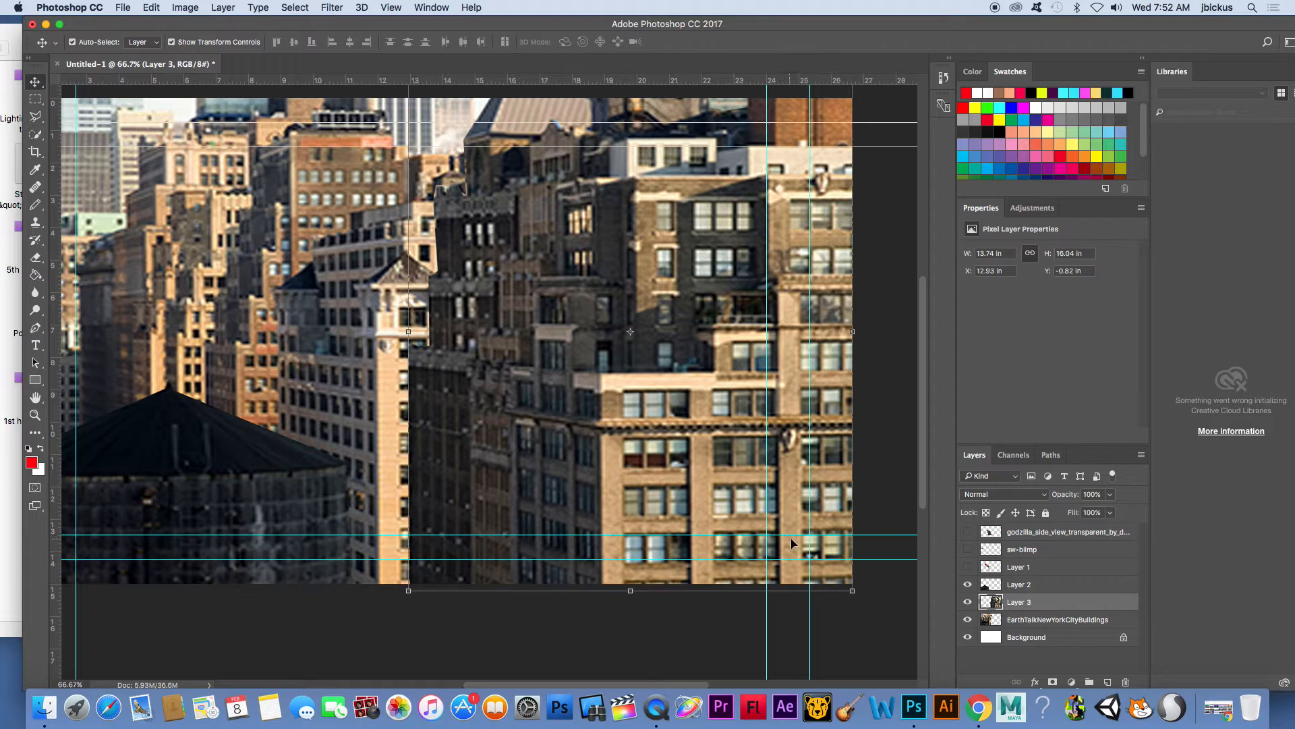
Step: Show the parrot layer, lower the parrot in front of the water tower, rotate it about 3.3° clockwise, and hide its layer again
click(968, 568)
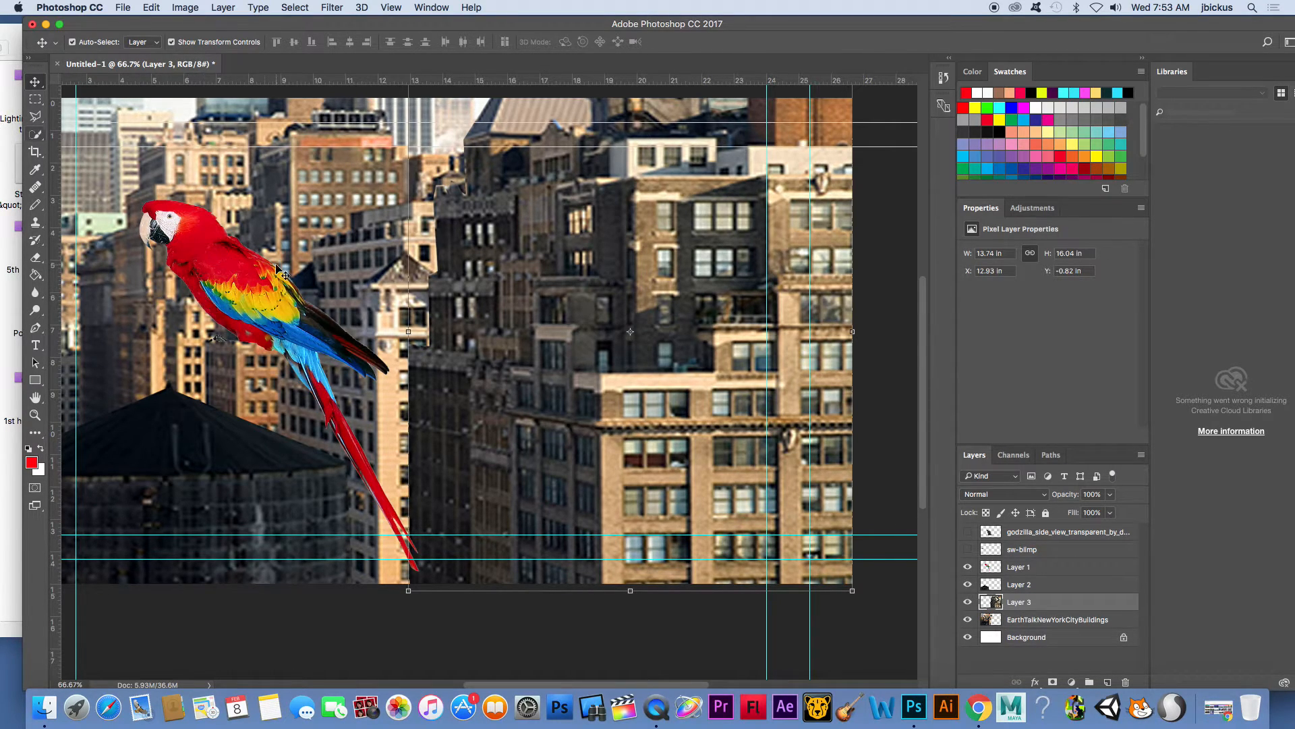
drag(268, 297, 264, 373)
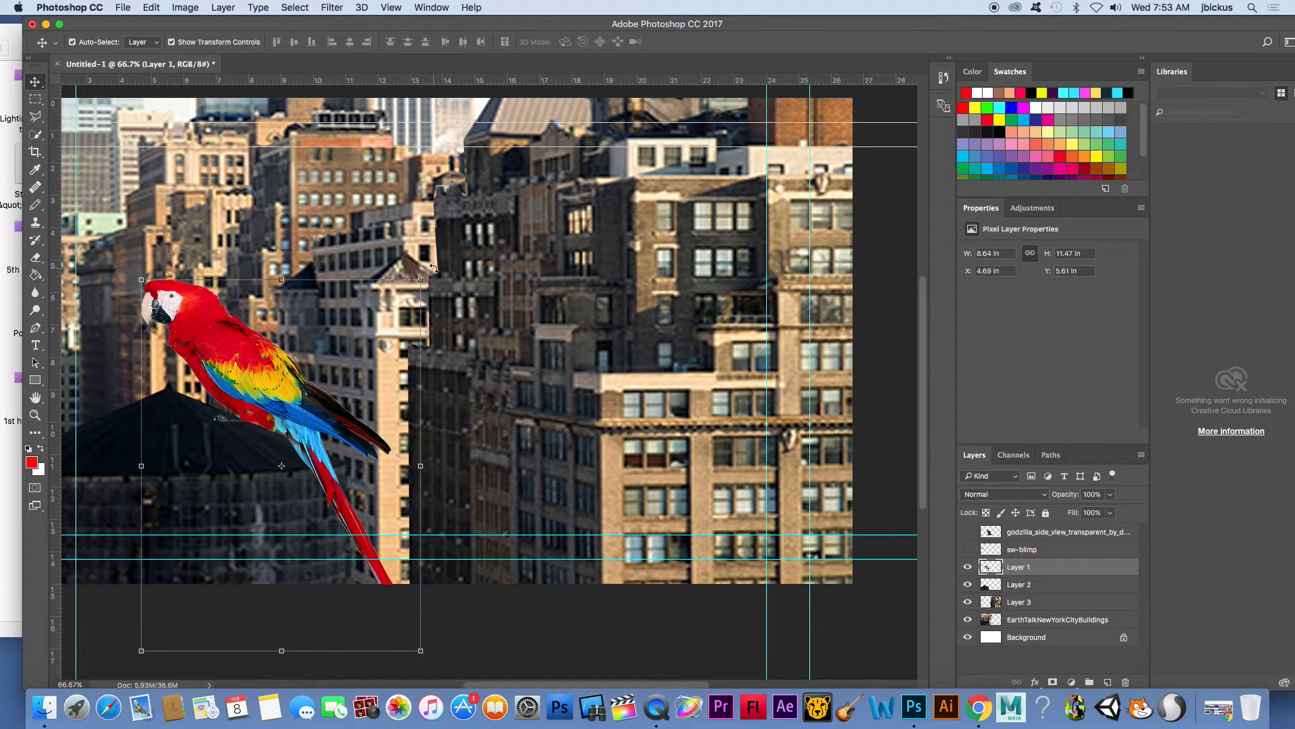
drag(434, 268, 440, 292)
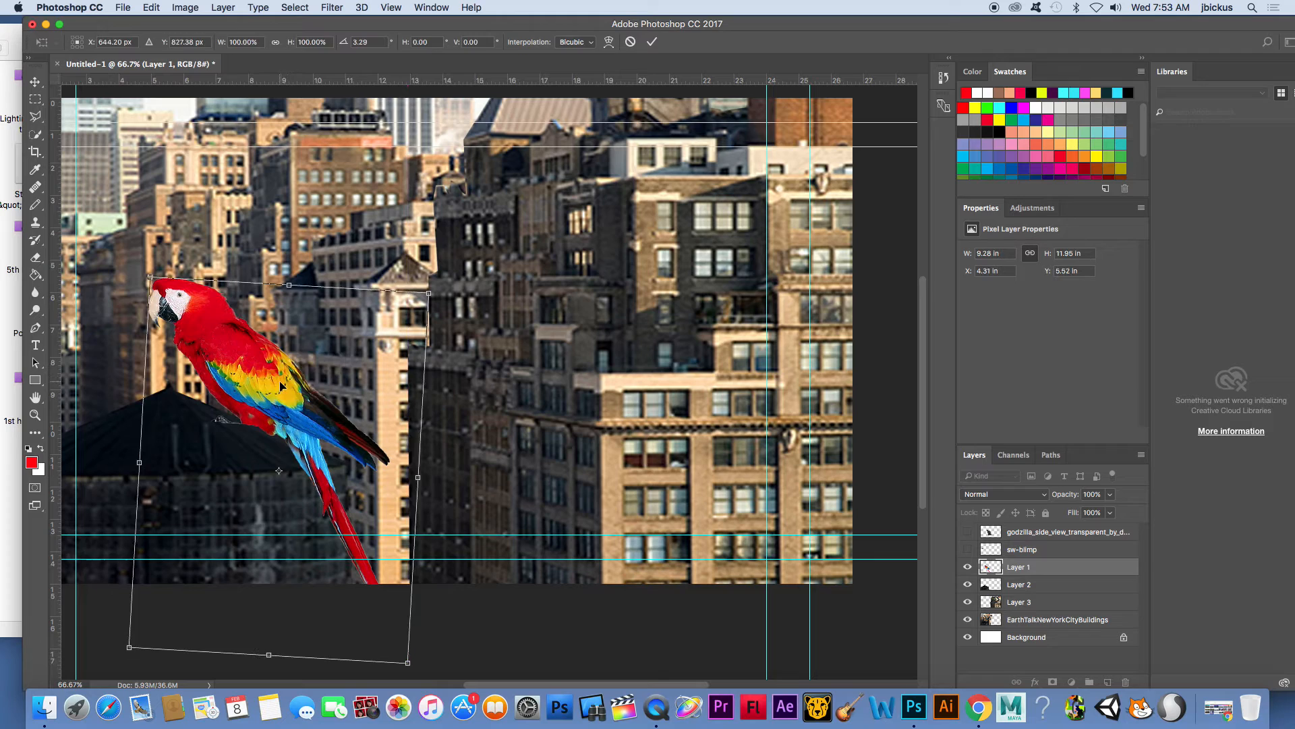
key(Escape)
click(967, 567)
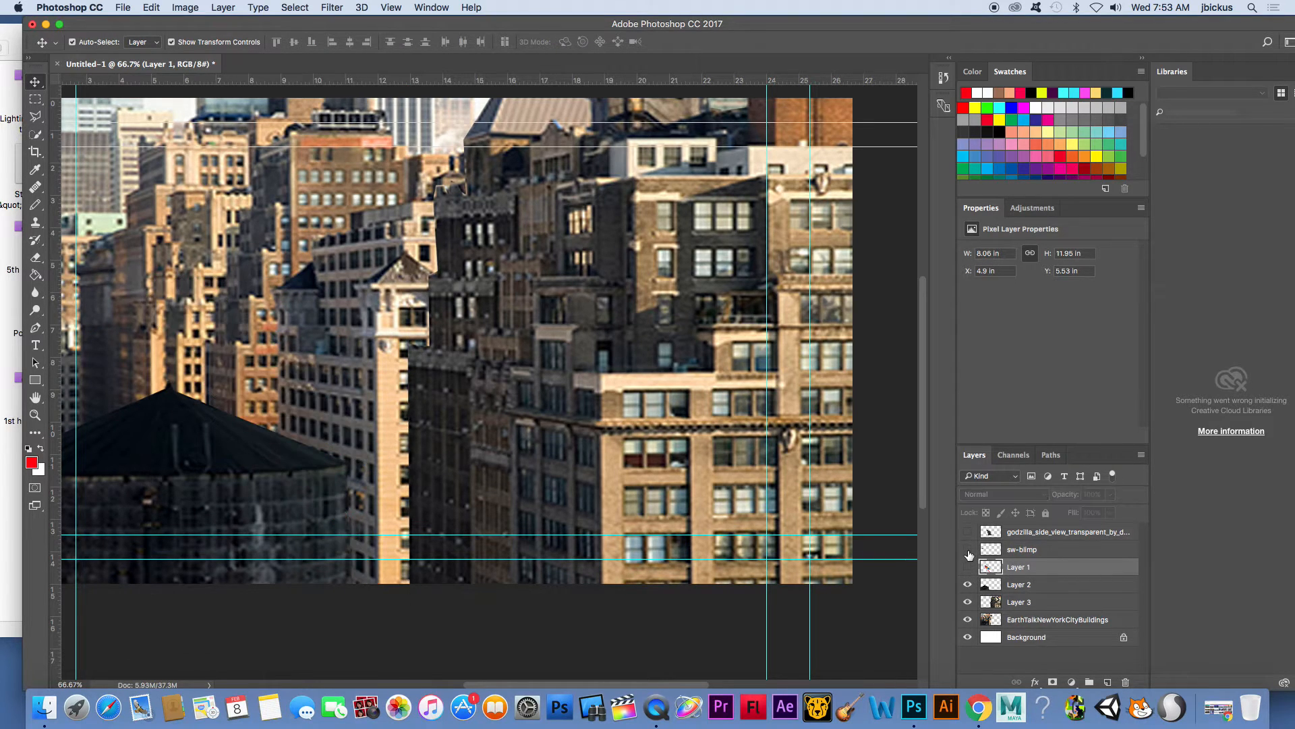
Step: Show the sw-blimp layer, position the blimp just above the water tower's roof, and reorder its layer directly above the city layer
click(1022, 551)
click(967, 550)
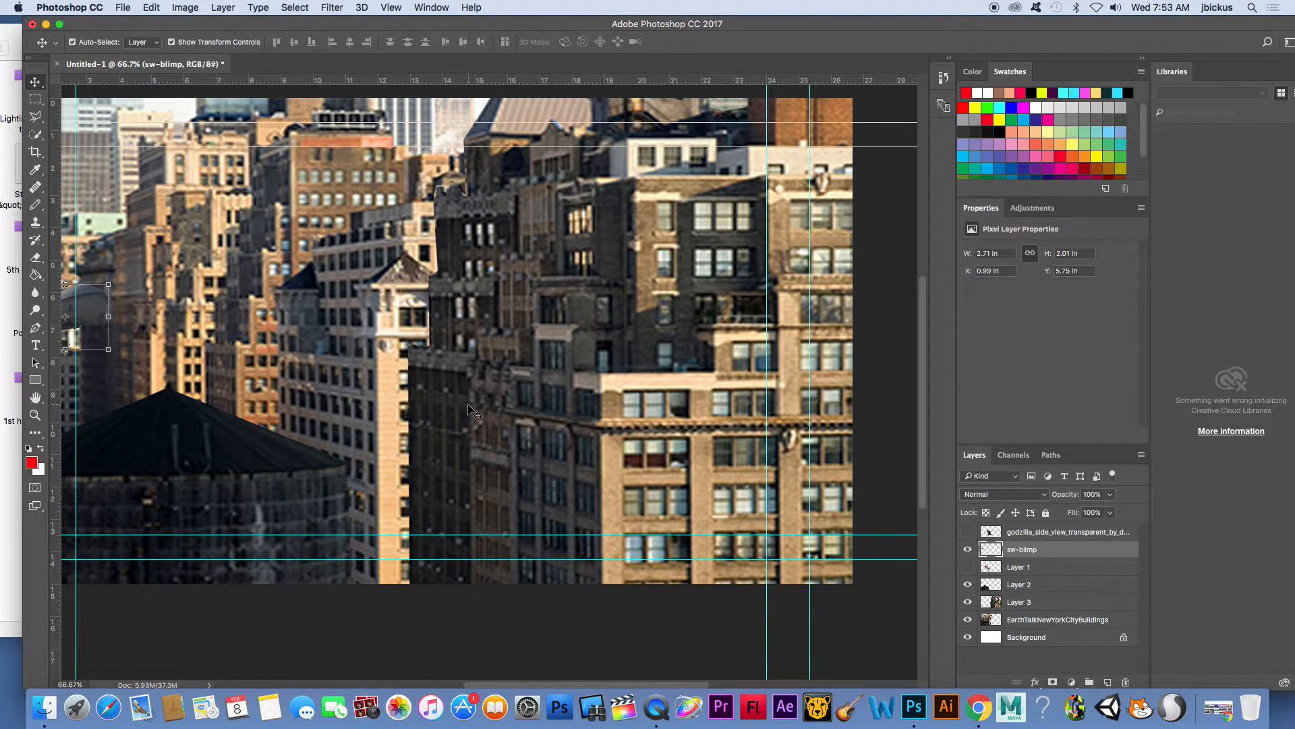
scroll(471, 409, down, 2)
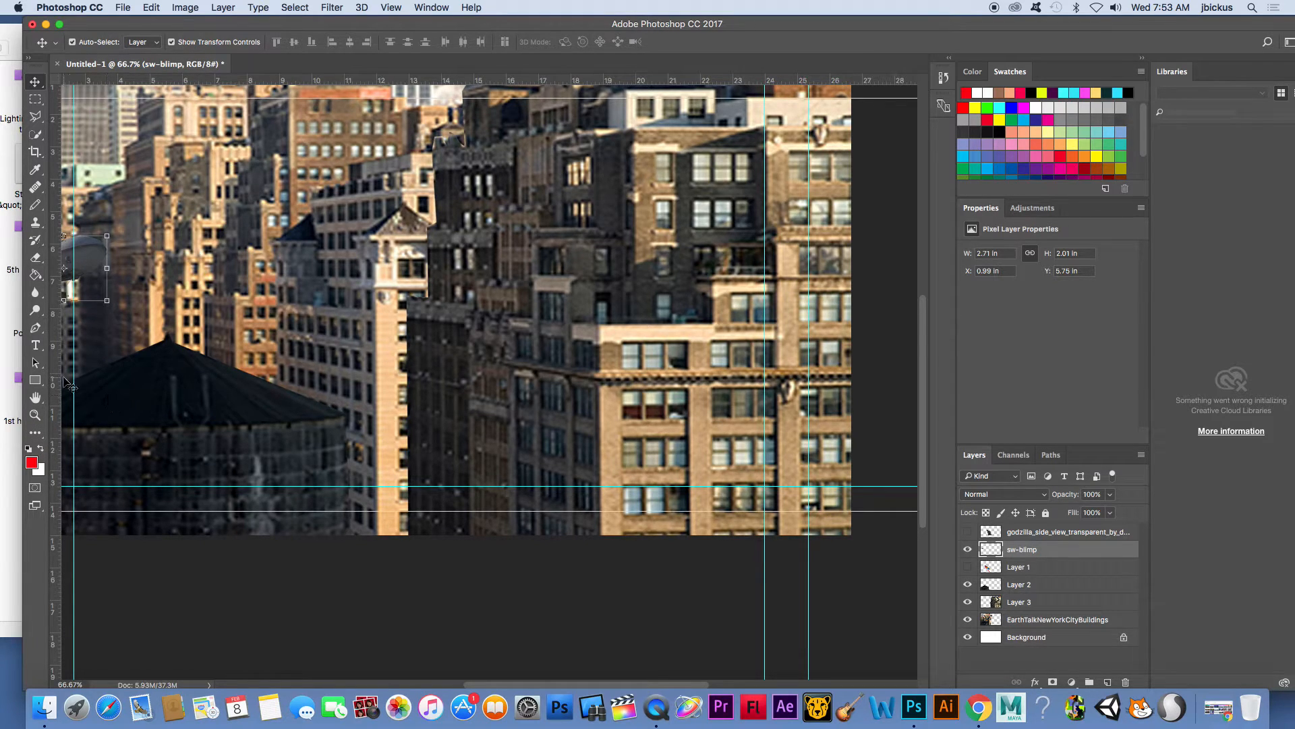
click(38, 414)
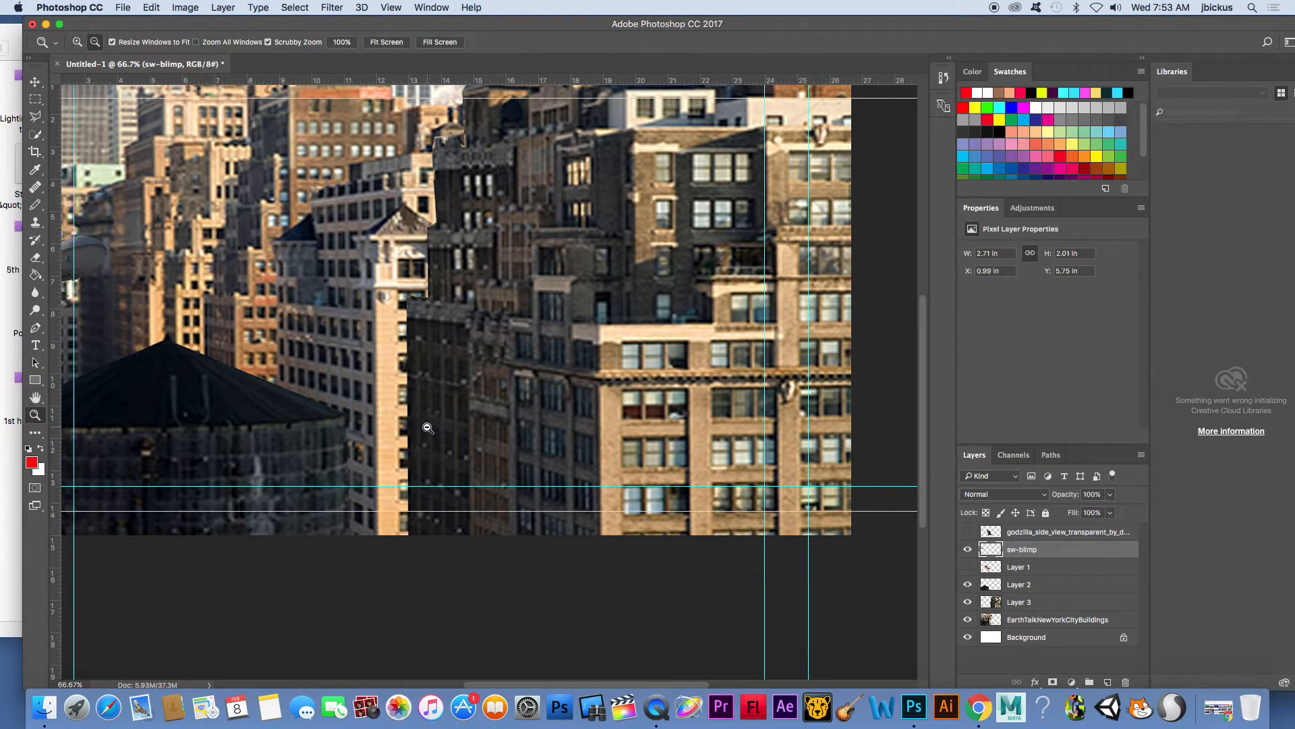
alt+click(405, 413)
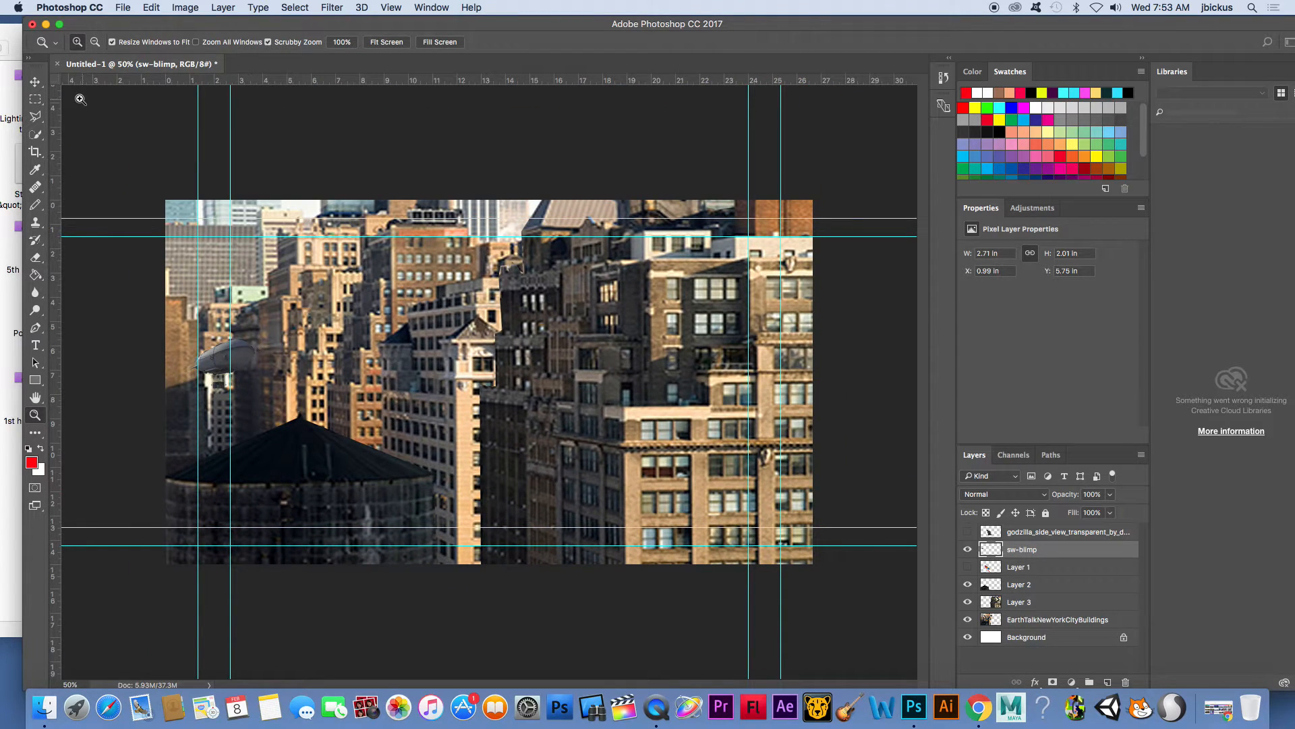
click(35, 82)
drag(257, 361, 302, 375)
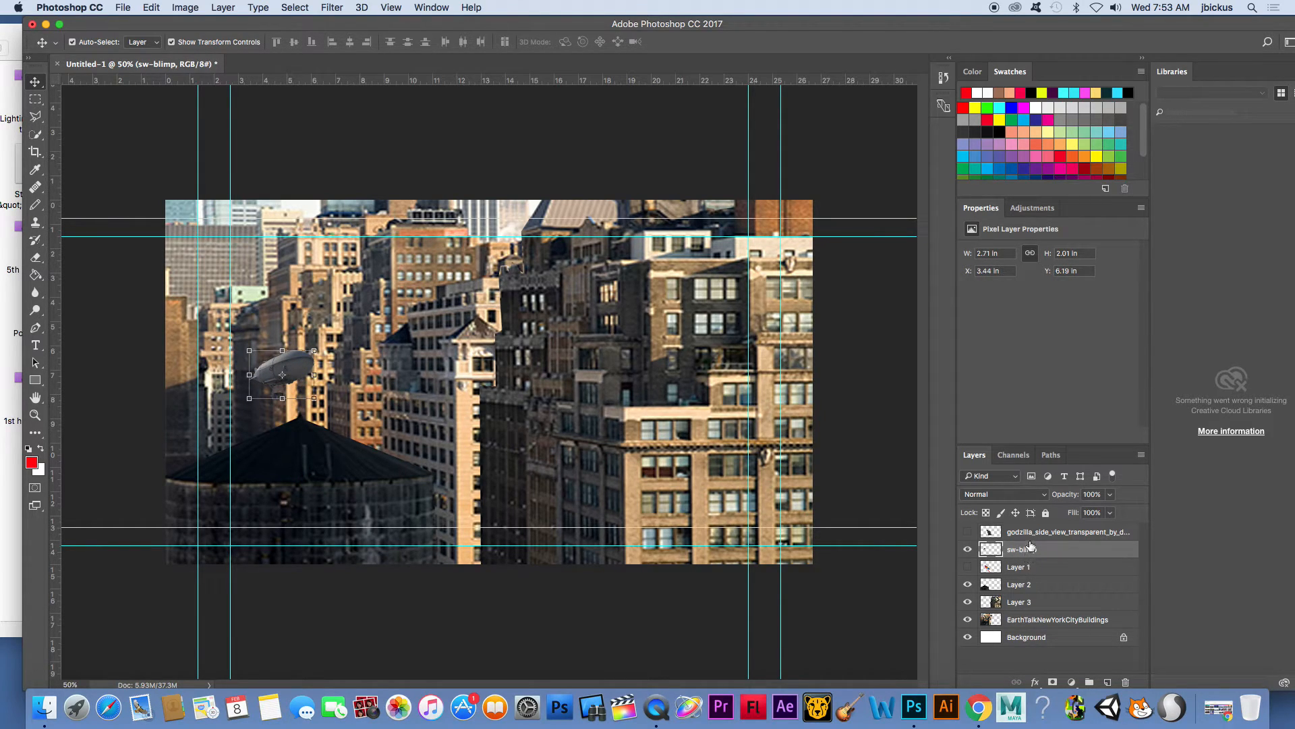
drag(1025, 560, 1023, 605)
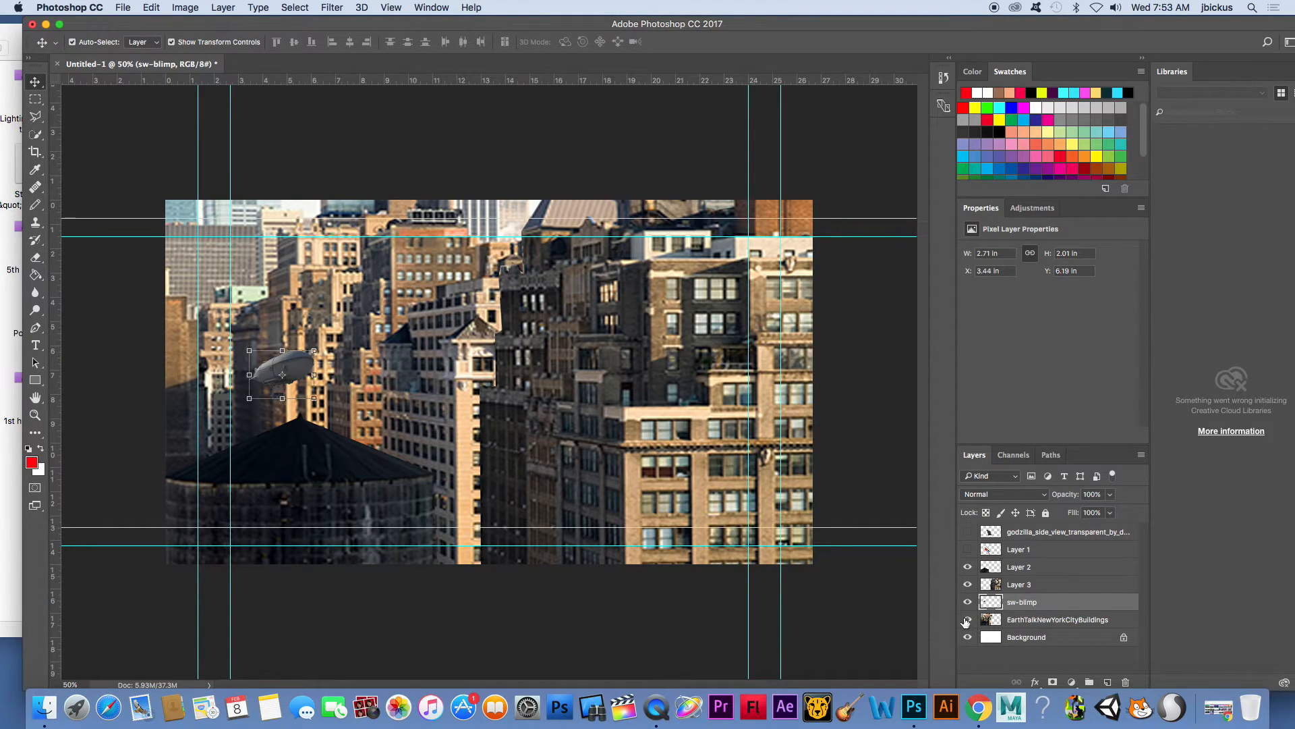
Step: Show the Godzilla layer and reorder it between Layer 3 and sw-blimp, behind the foreground buildings
click(990, 536)
click(969, 532)
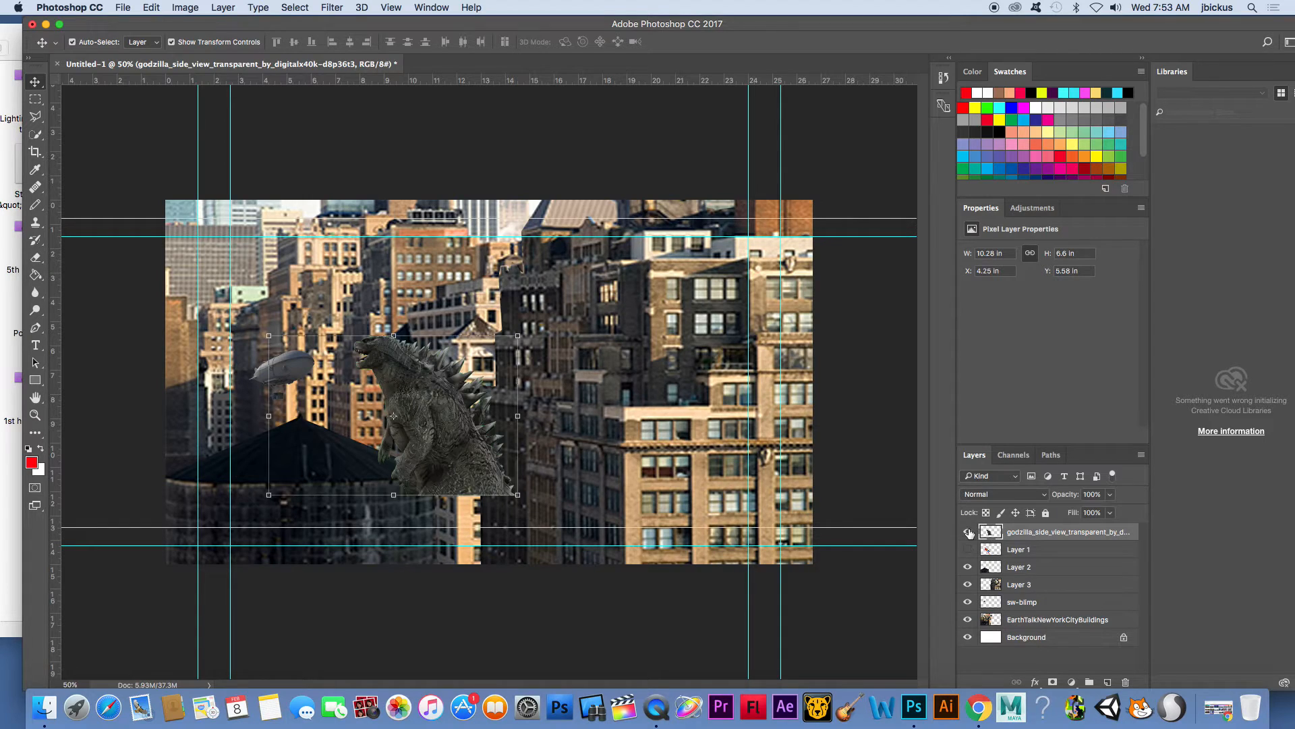
drag(1027, 533, 1020, 590)
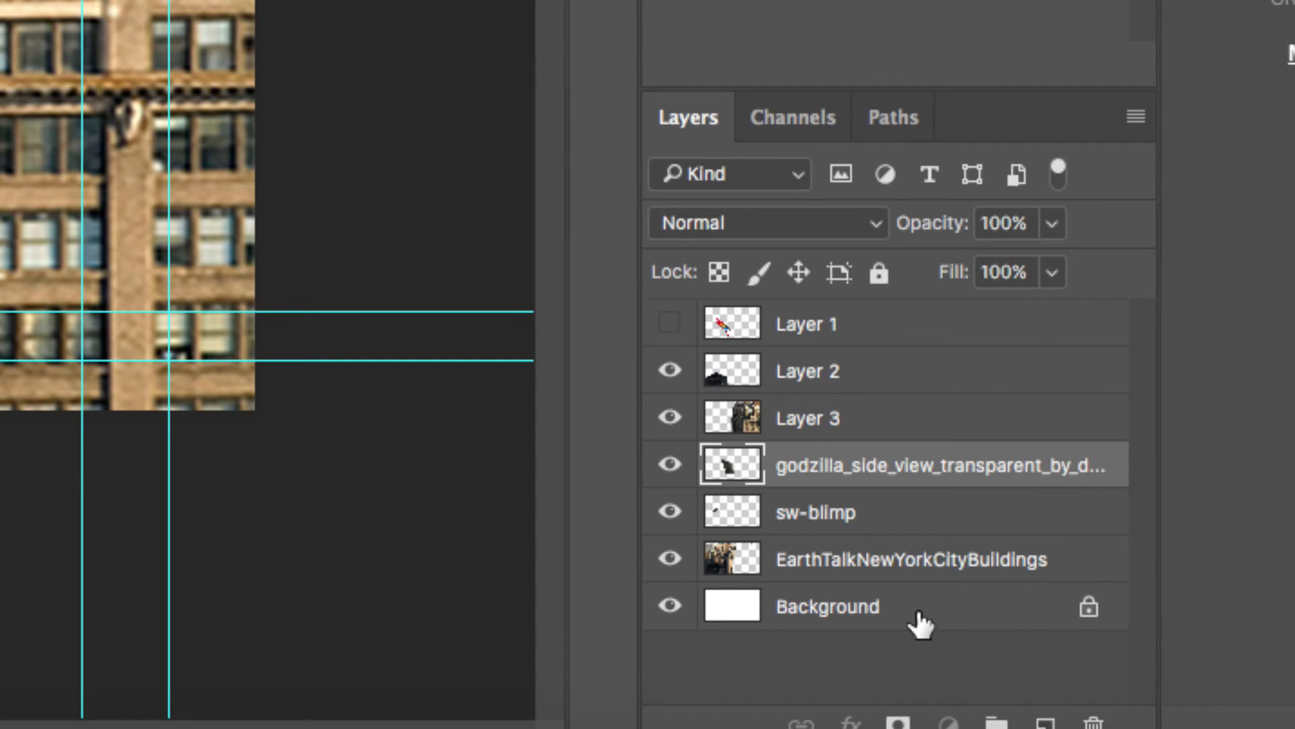
Step: Delete the white Background layer and rename the EarthTalkNewYorkCityBuildings layer as BG
click(205, 503)
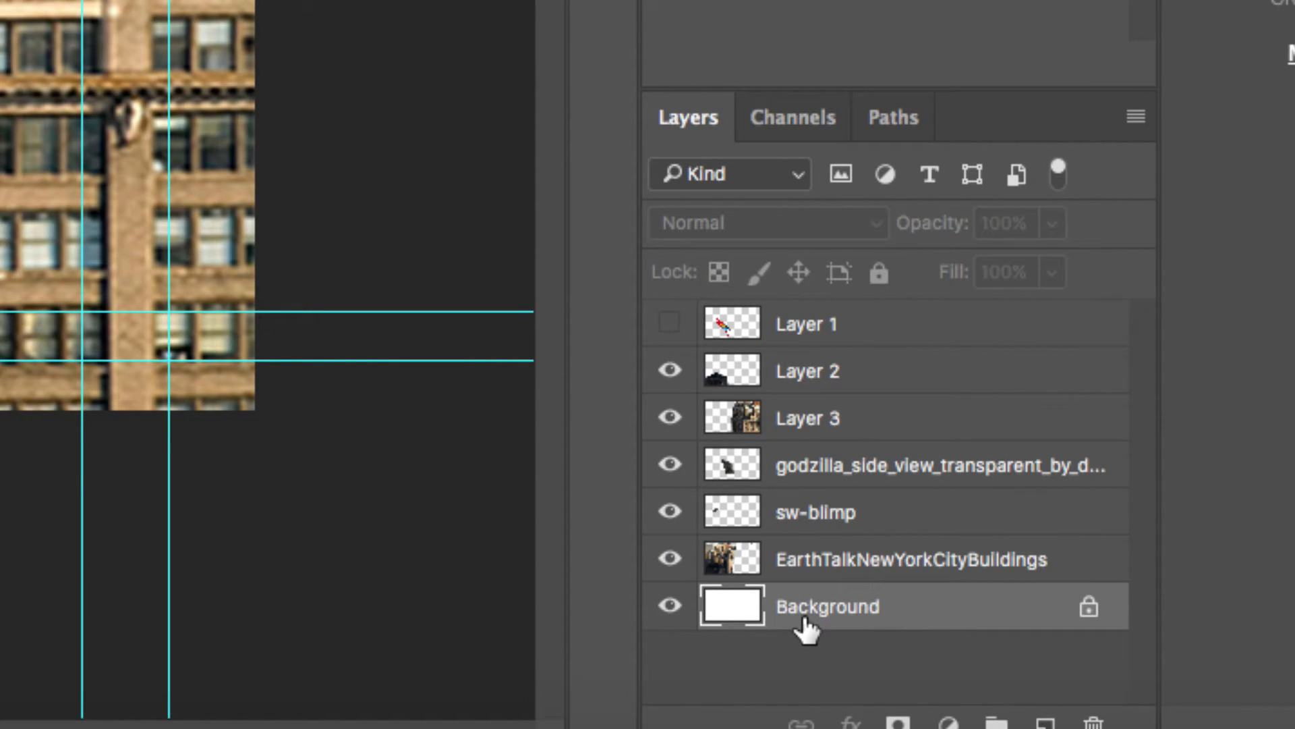
key(Delete)
double_click(866, 559)
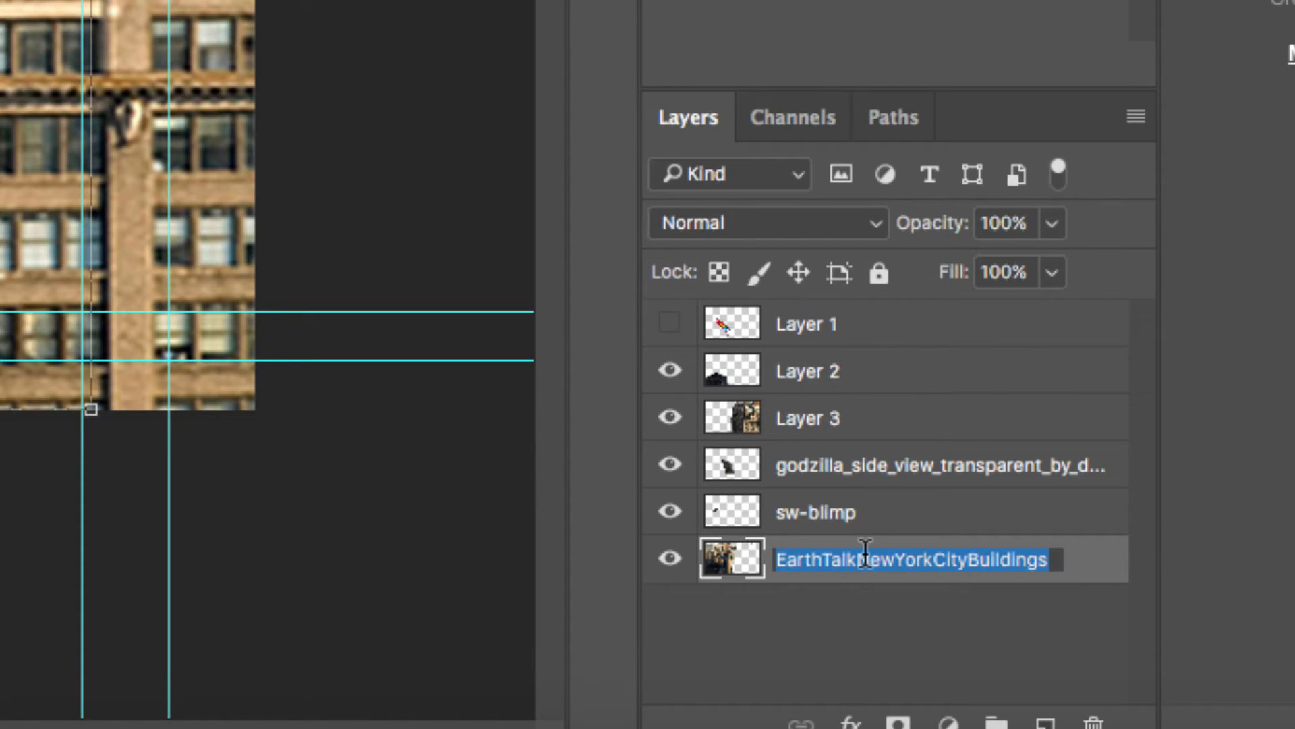
text(BG)
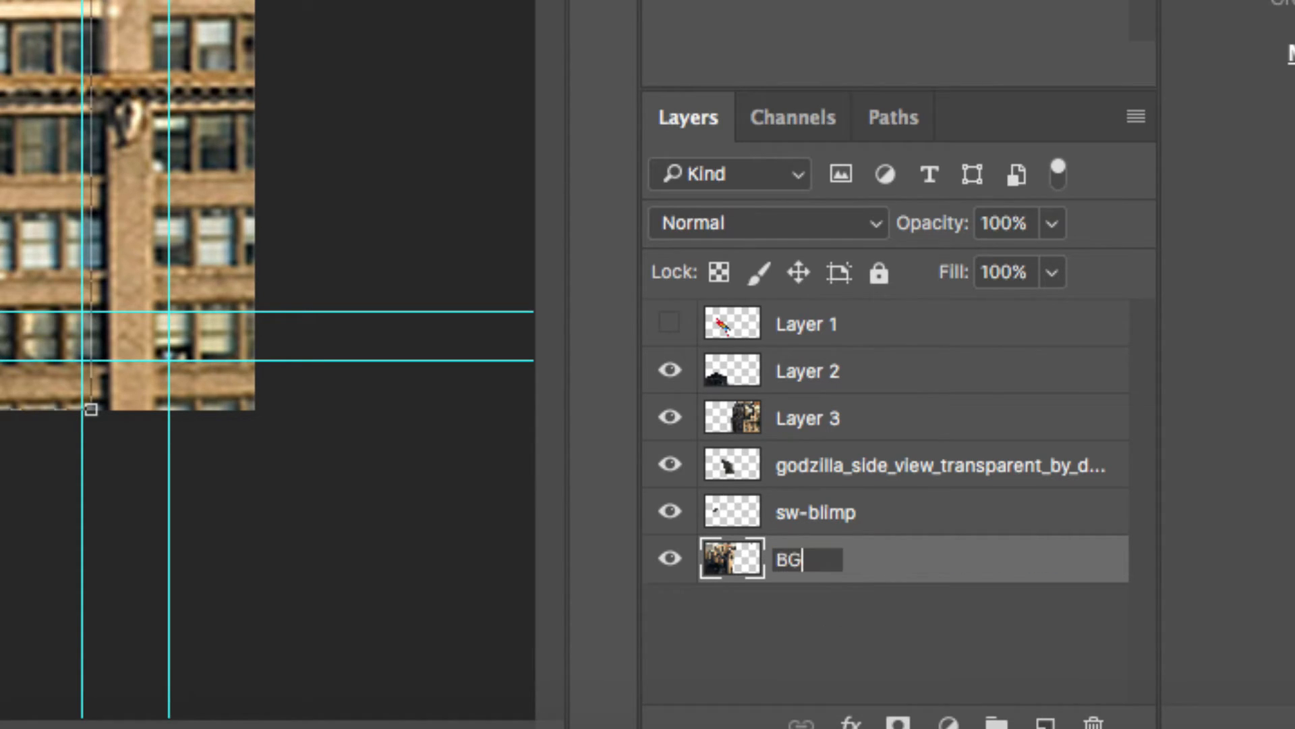
Step: Rename the sw-blimp layer as Blimp and the Godzilla side-view layer as godzilla
double_click(824, 512)
text(Blimp)
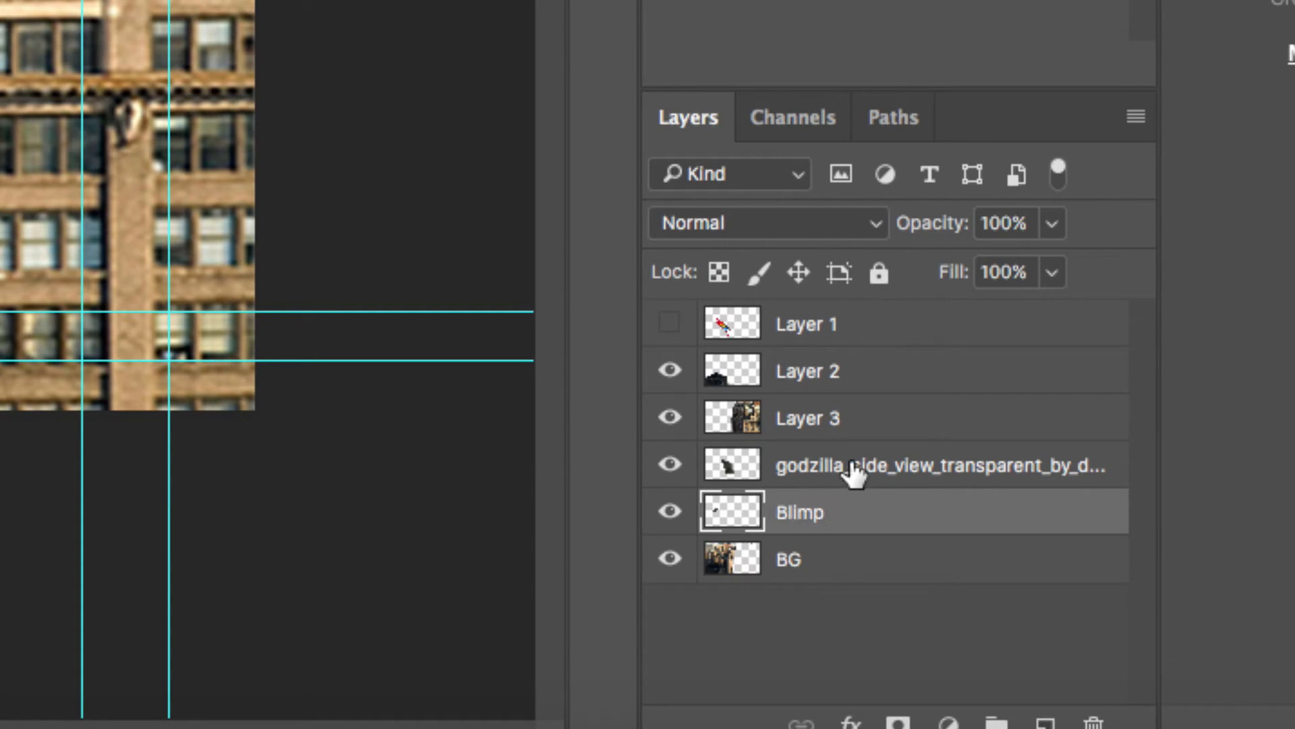
double_click(851, 465)
text(godzilla)
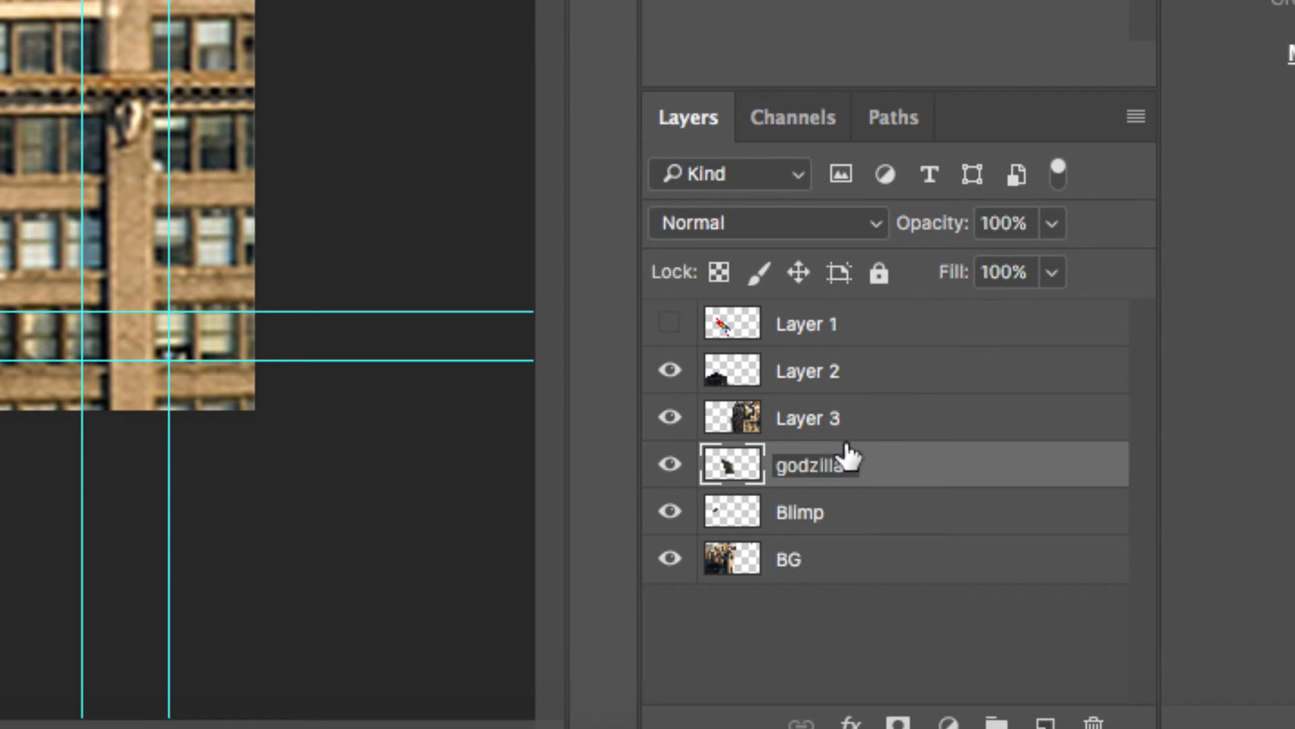
Step: Rename Layer 3 as building and Layer 2 as water tower
double_click(813, 418)
text(bul)
text(lding)
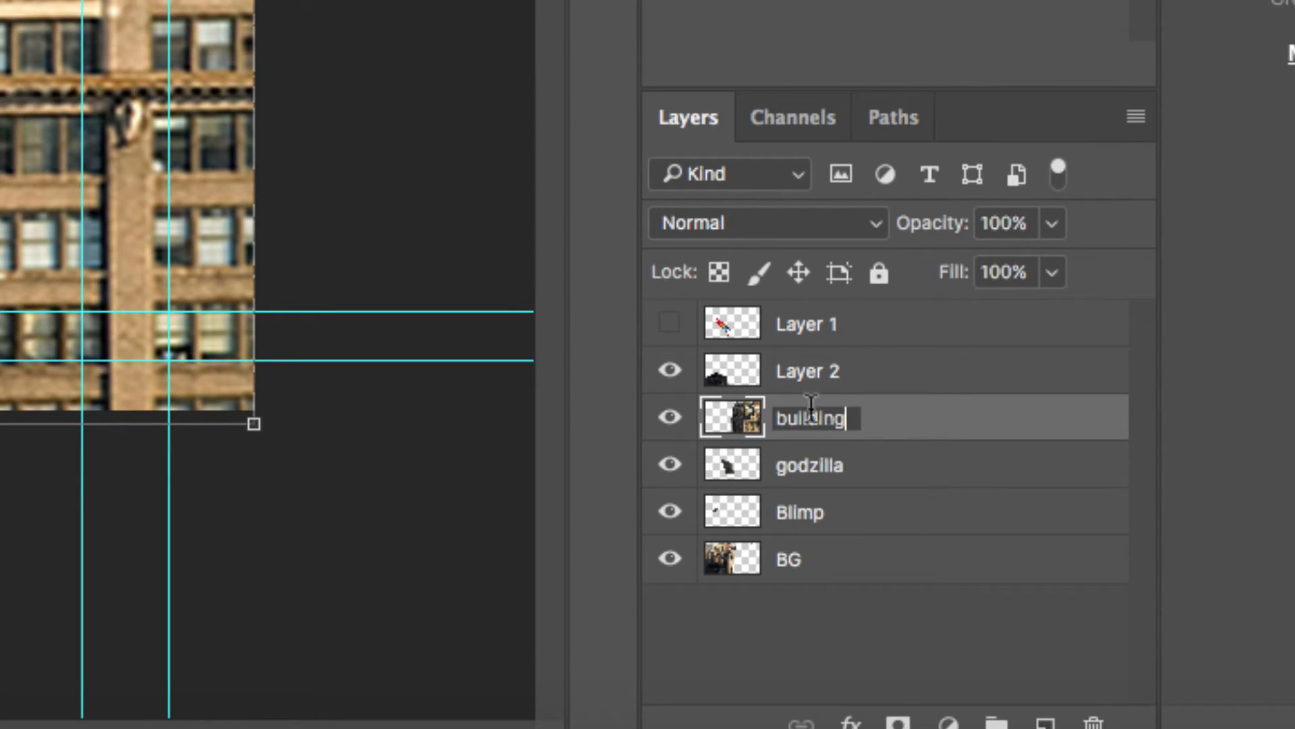
double_click(824, 371)
text(water to)
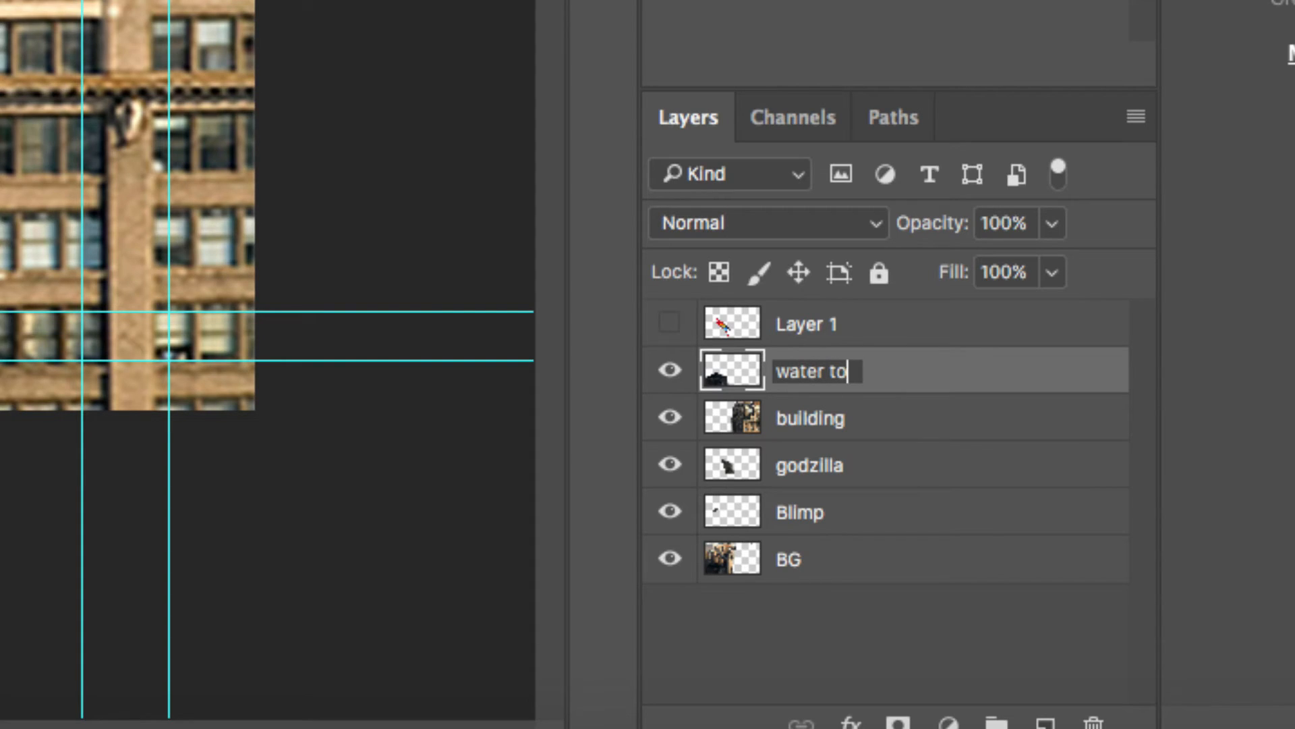
text(wer)
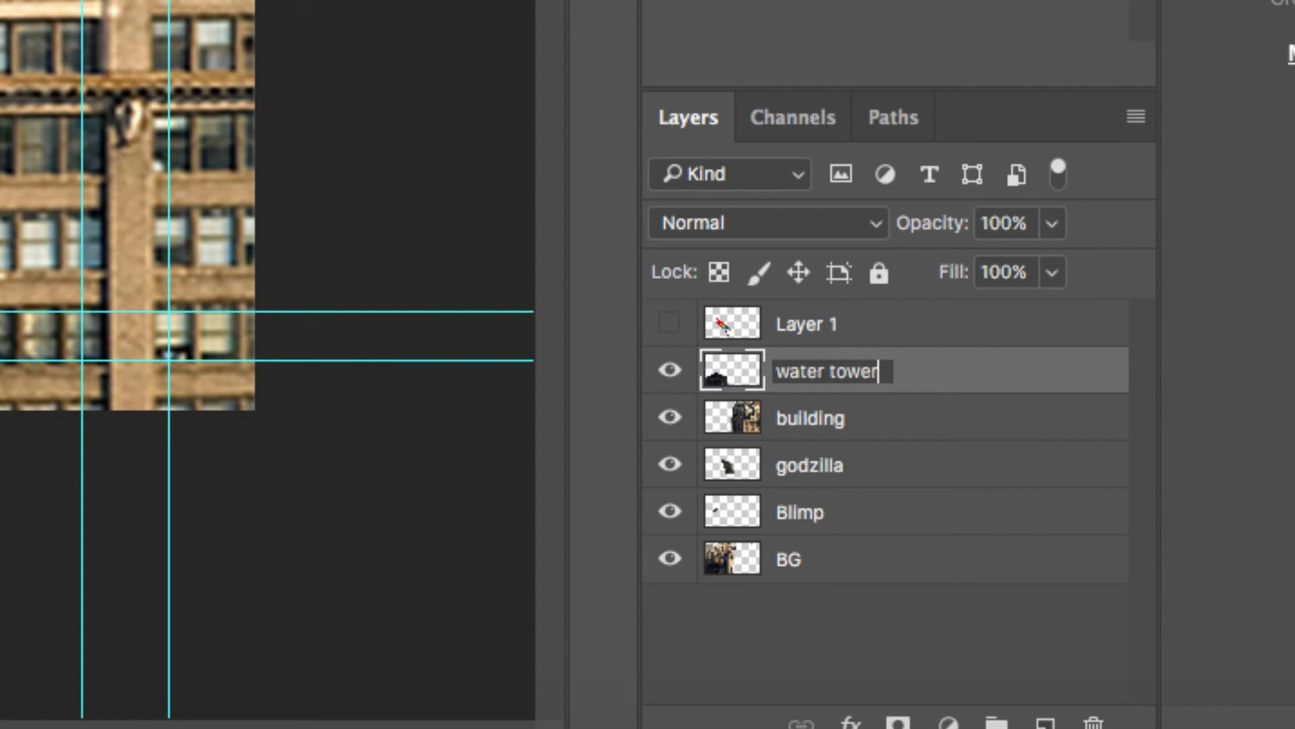
key(Return)
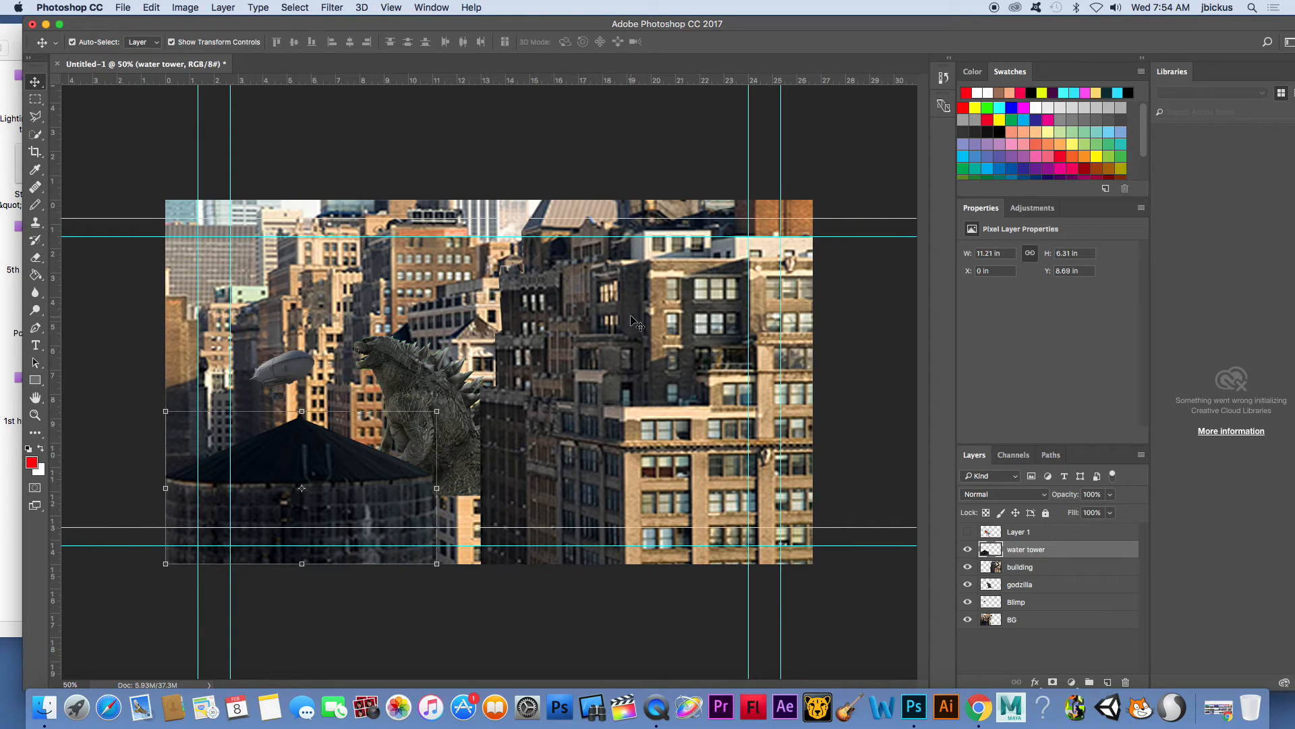
Step: Enlarge Godzilla to about 13.42 × 9.64 in, extending the figure down past the canvas's lower edge
click(437, 376)
drag(518, 496, 593, 569)
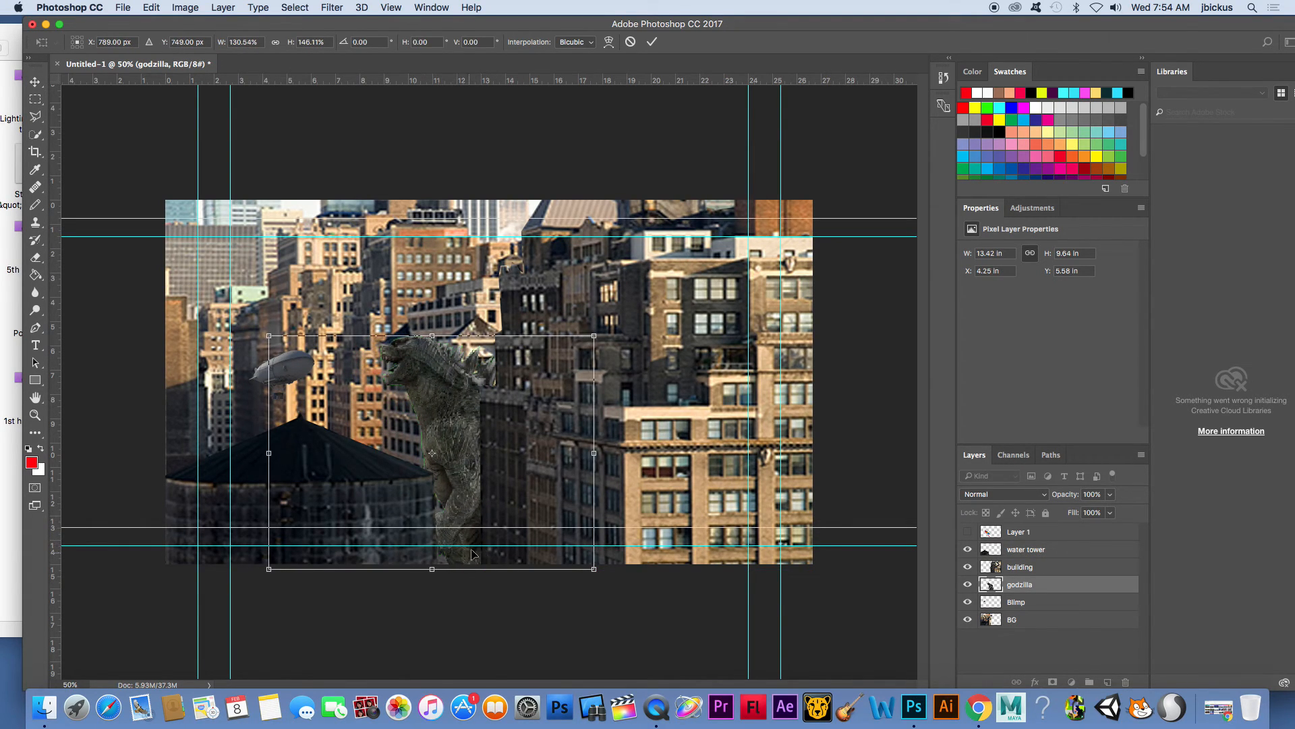
key(Return)
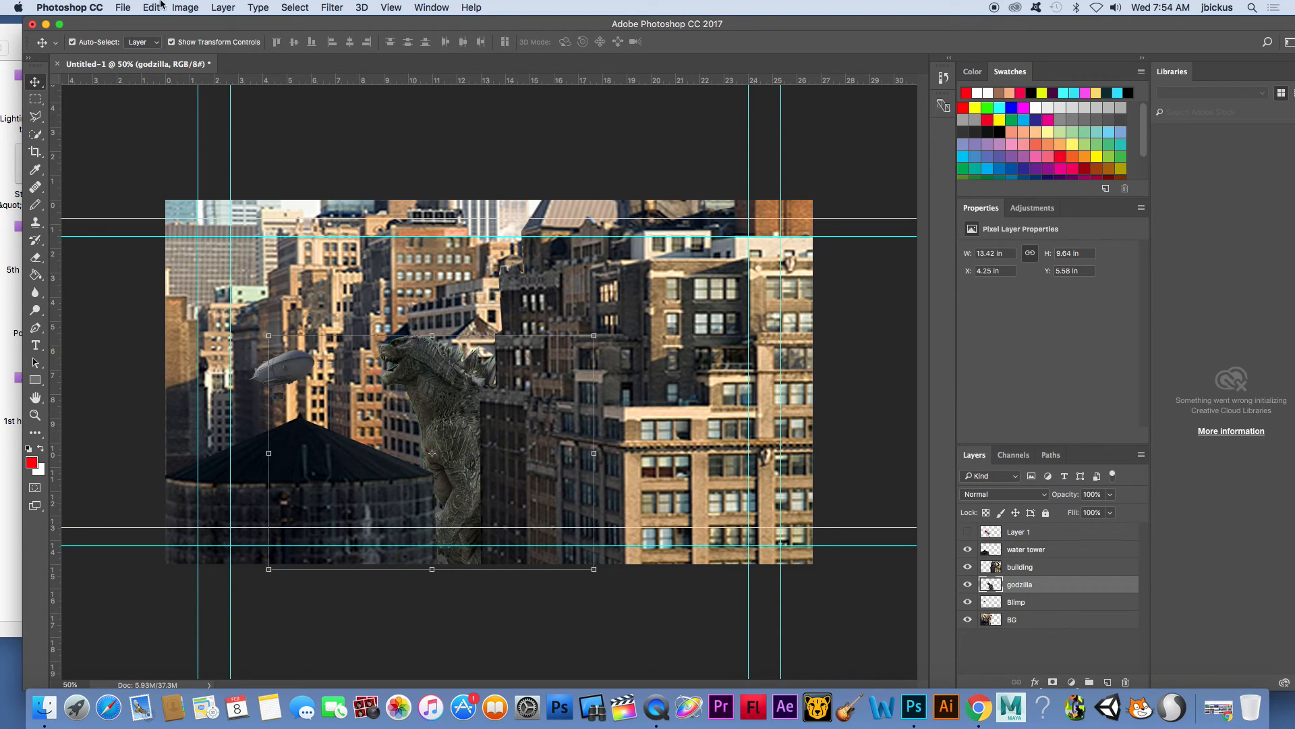
Step: Save the document as VIDEO DEMO MONTAGE 2.psd in the After Effects 2017 folder, in Photoshop format with layers and maximum compatibility
click(127, 8)
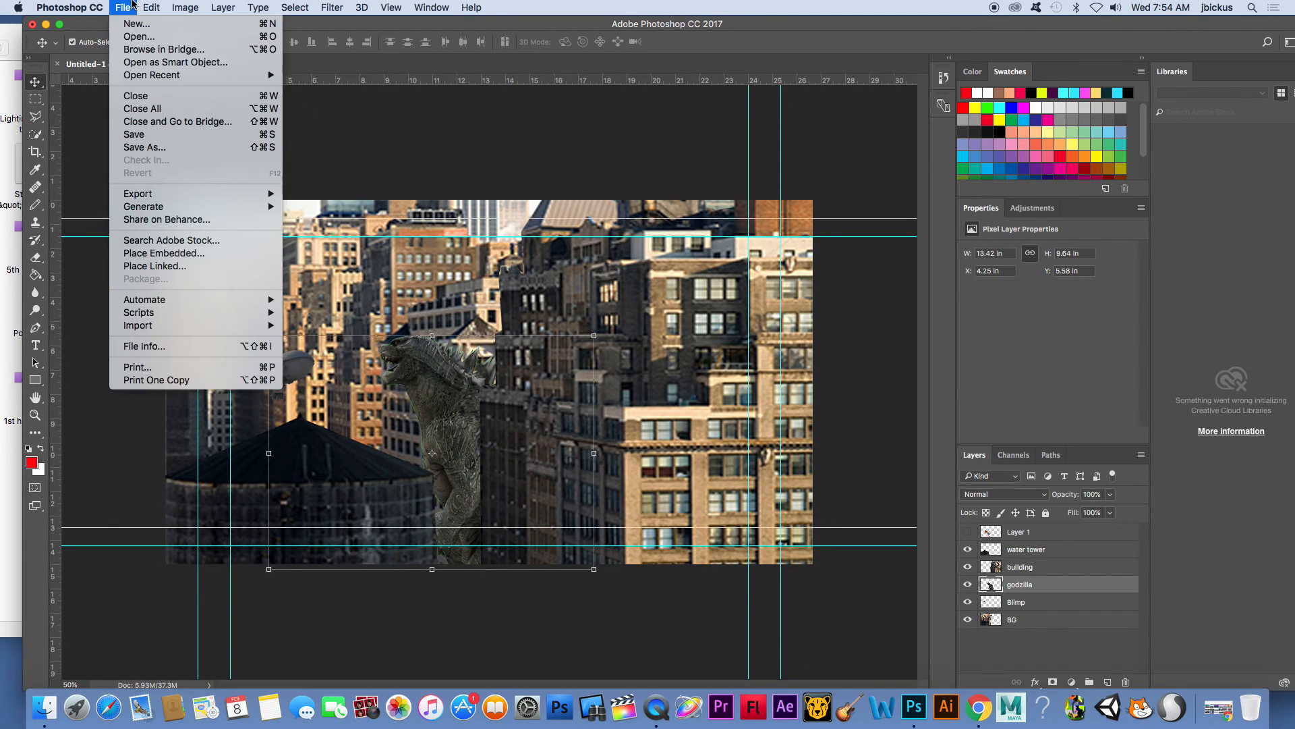
click(158, 139)
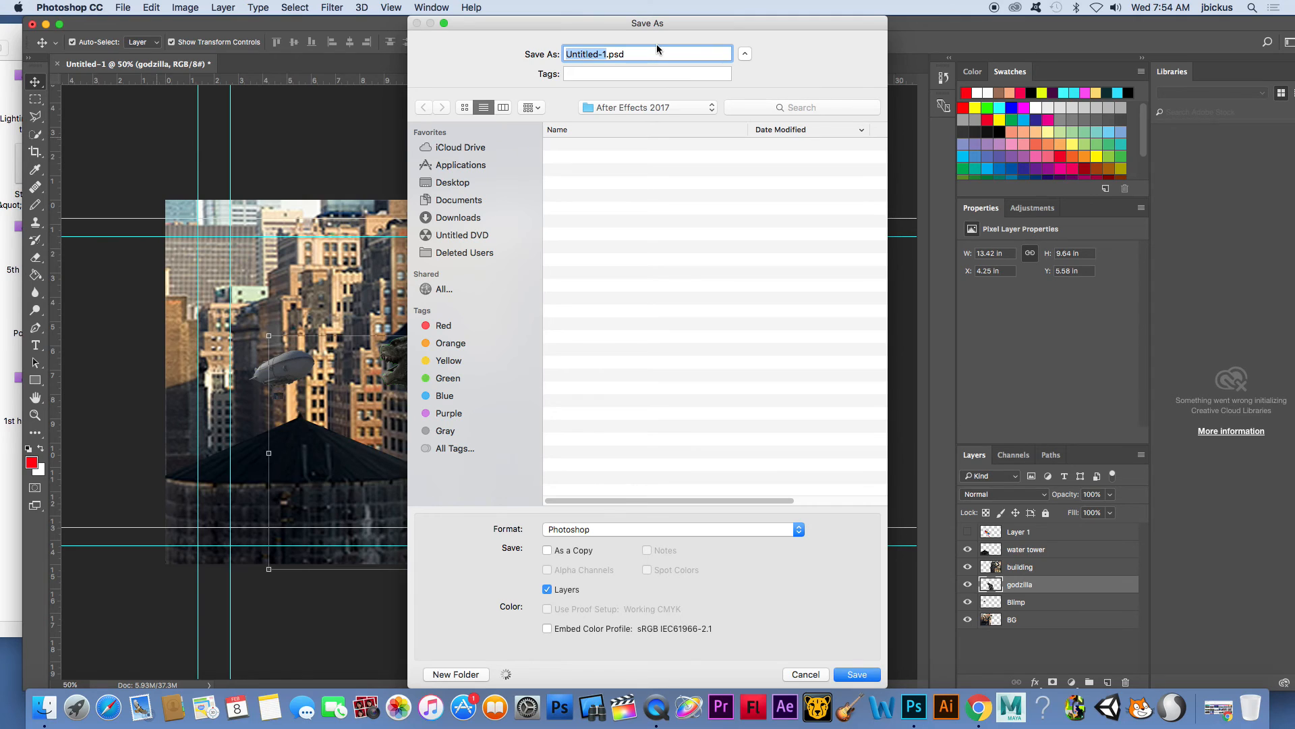
text(VID)
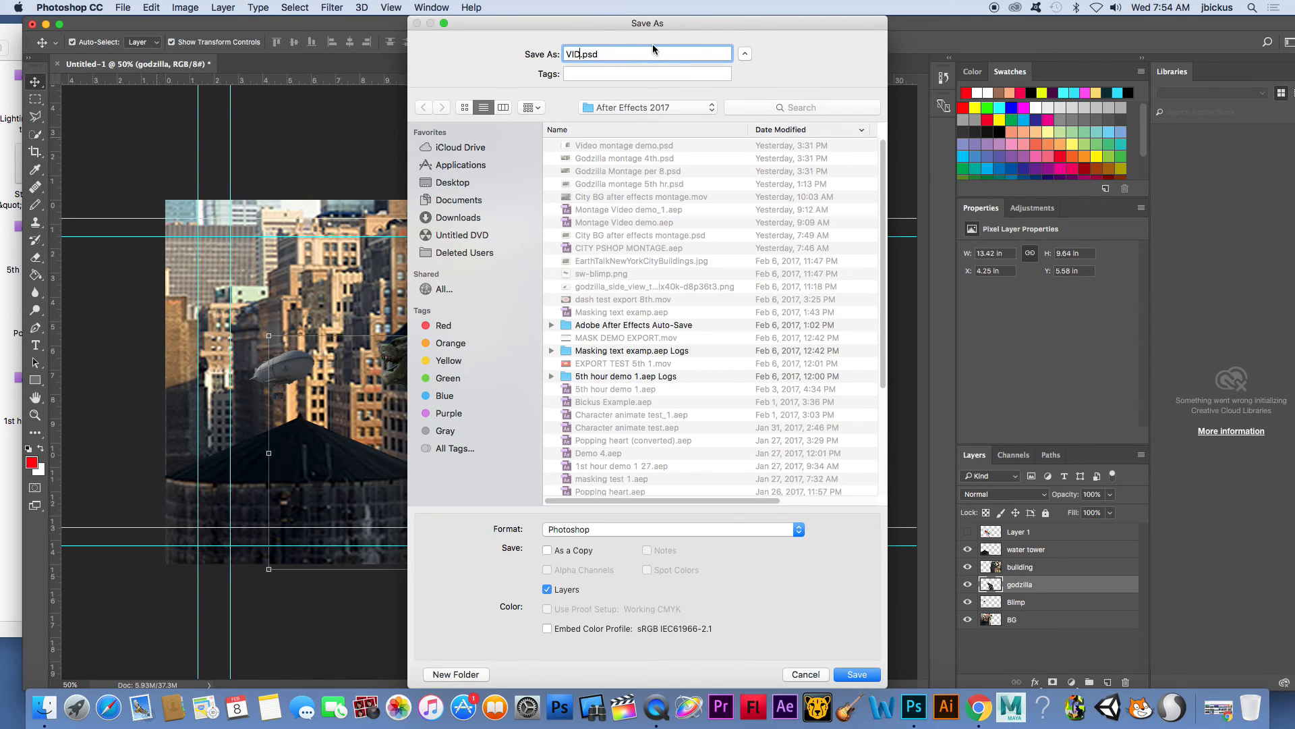
text(EO DEMO MONTAGE 2)
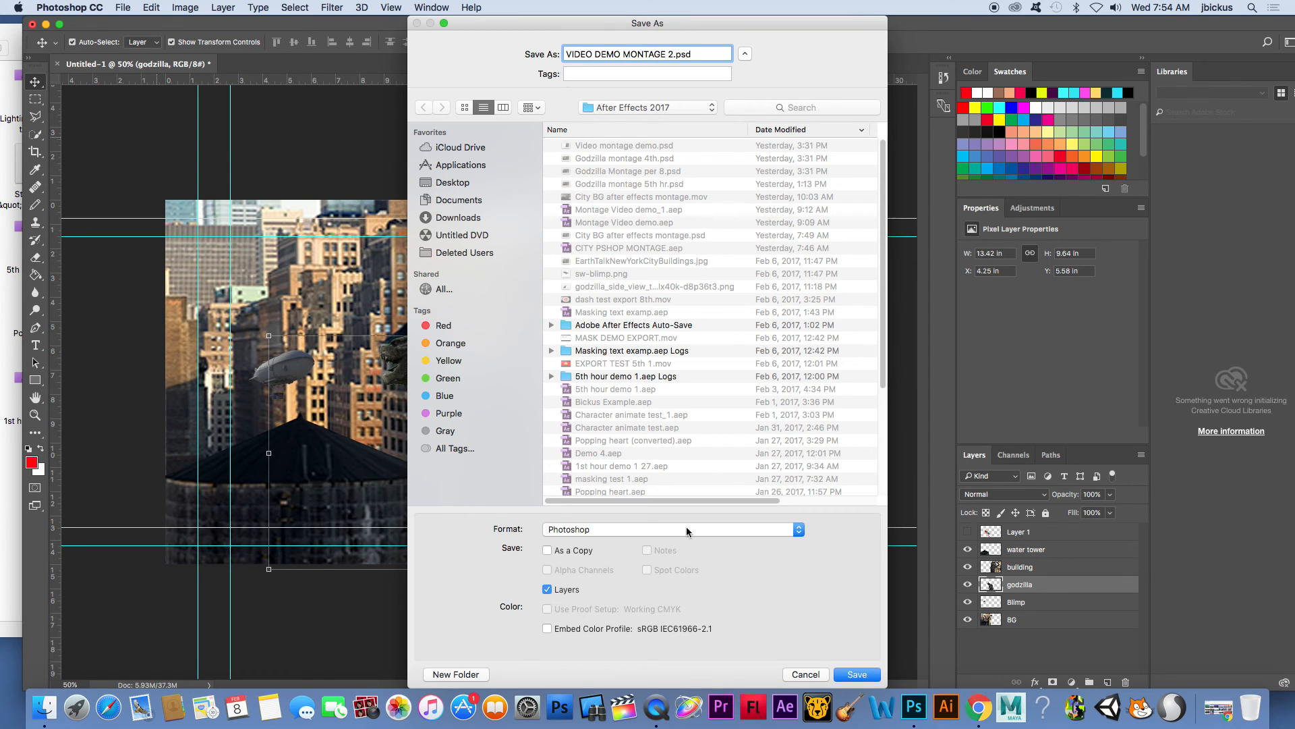
click(857, 675)
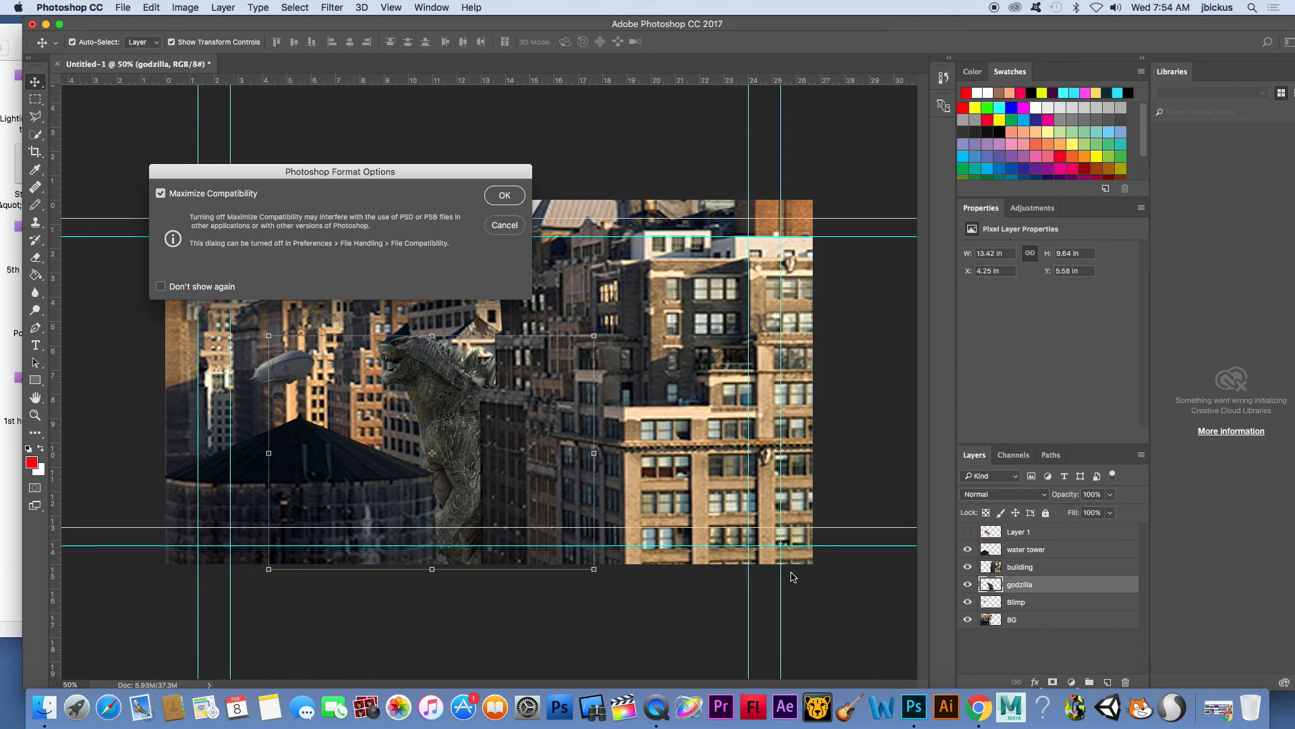
click(507, 195)
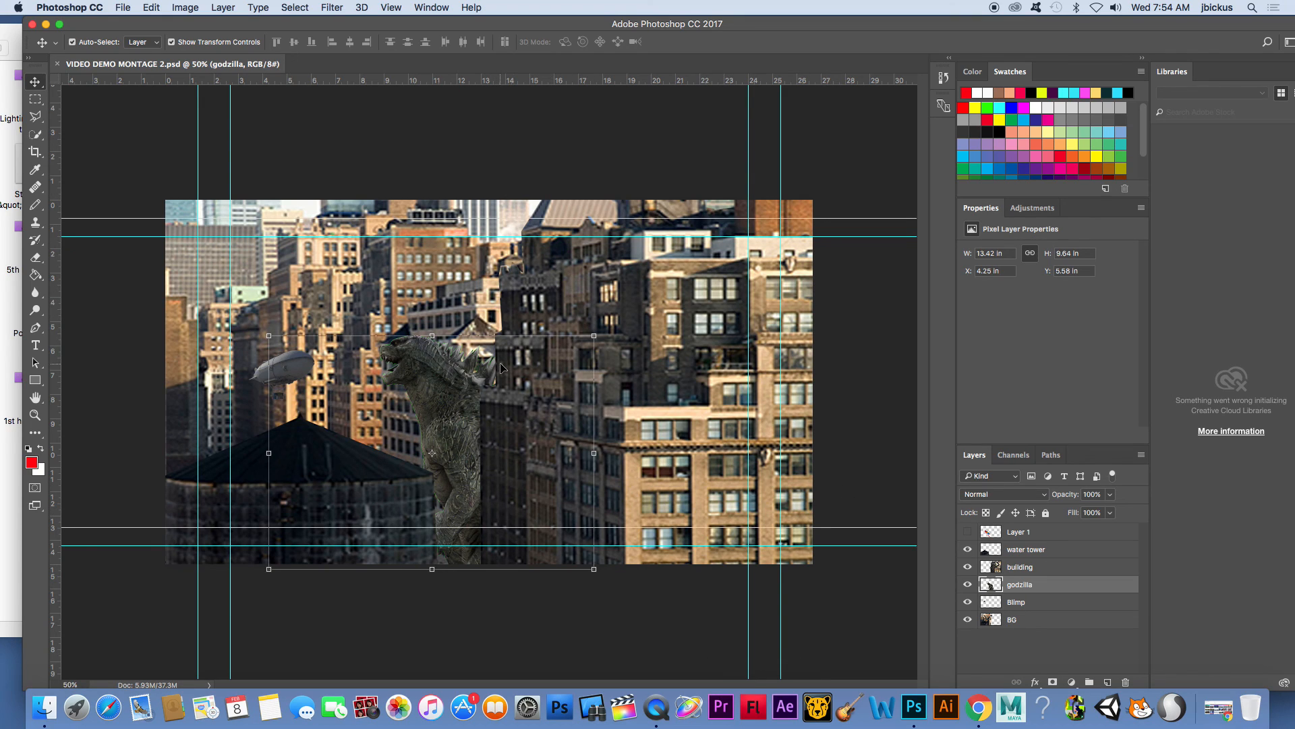
right_click(657, 707)
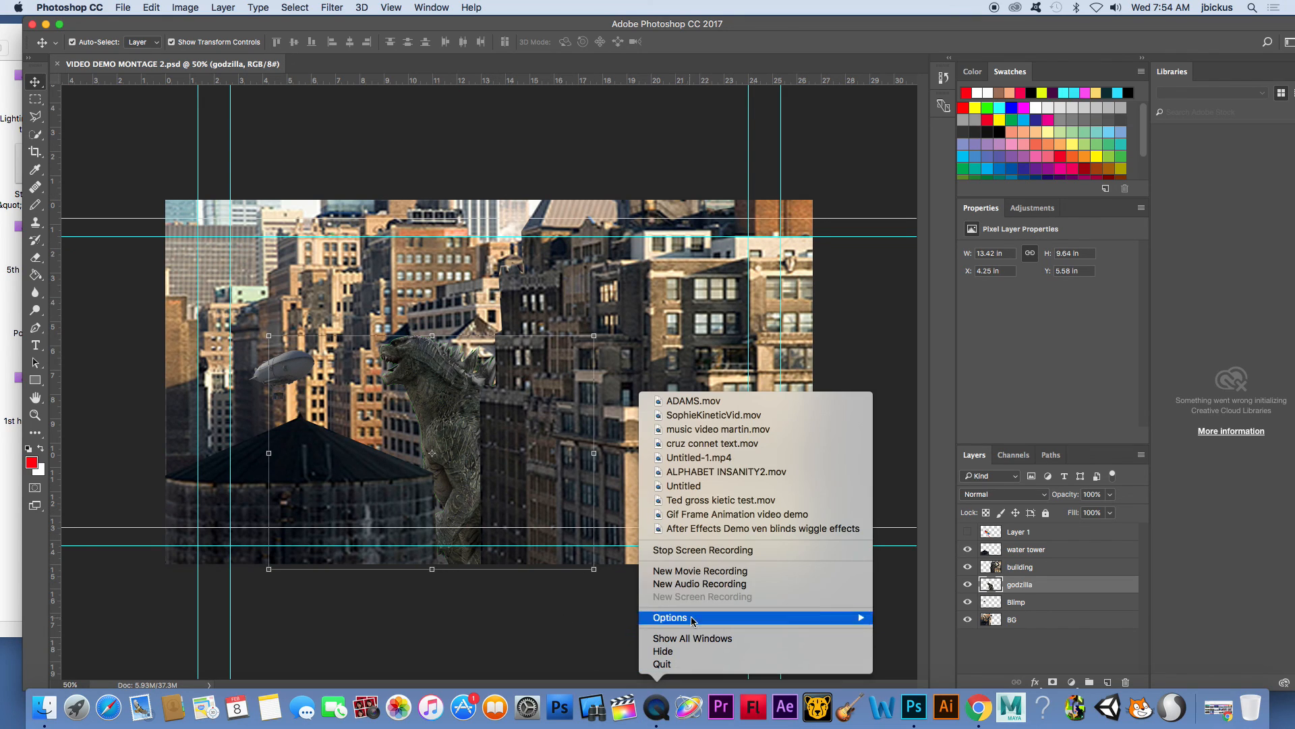